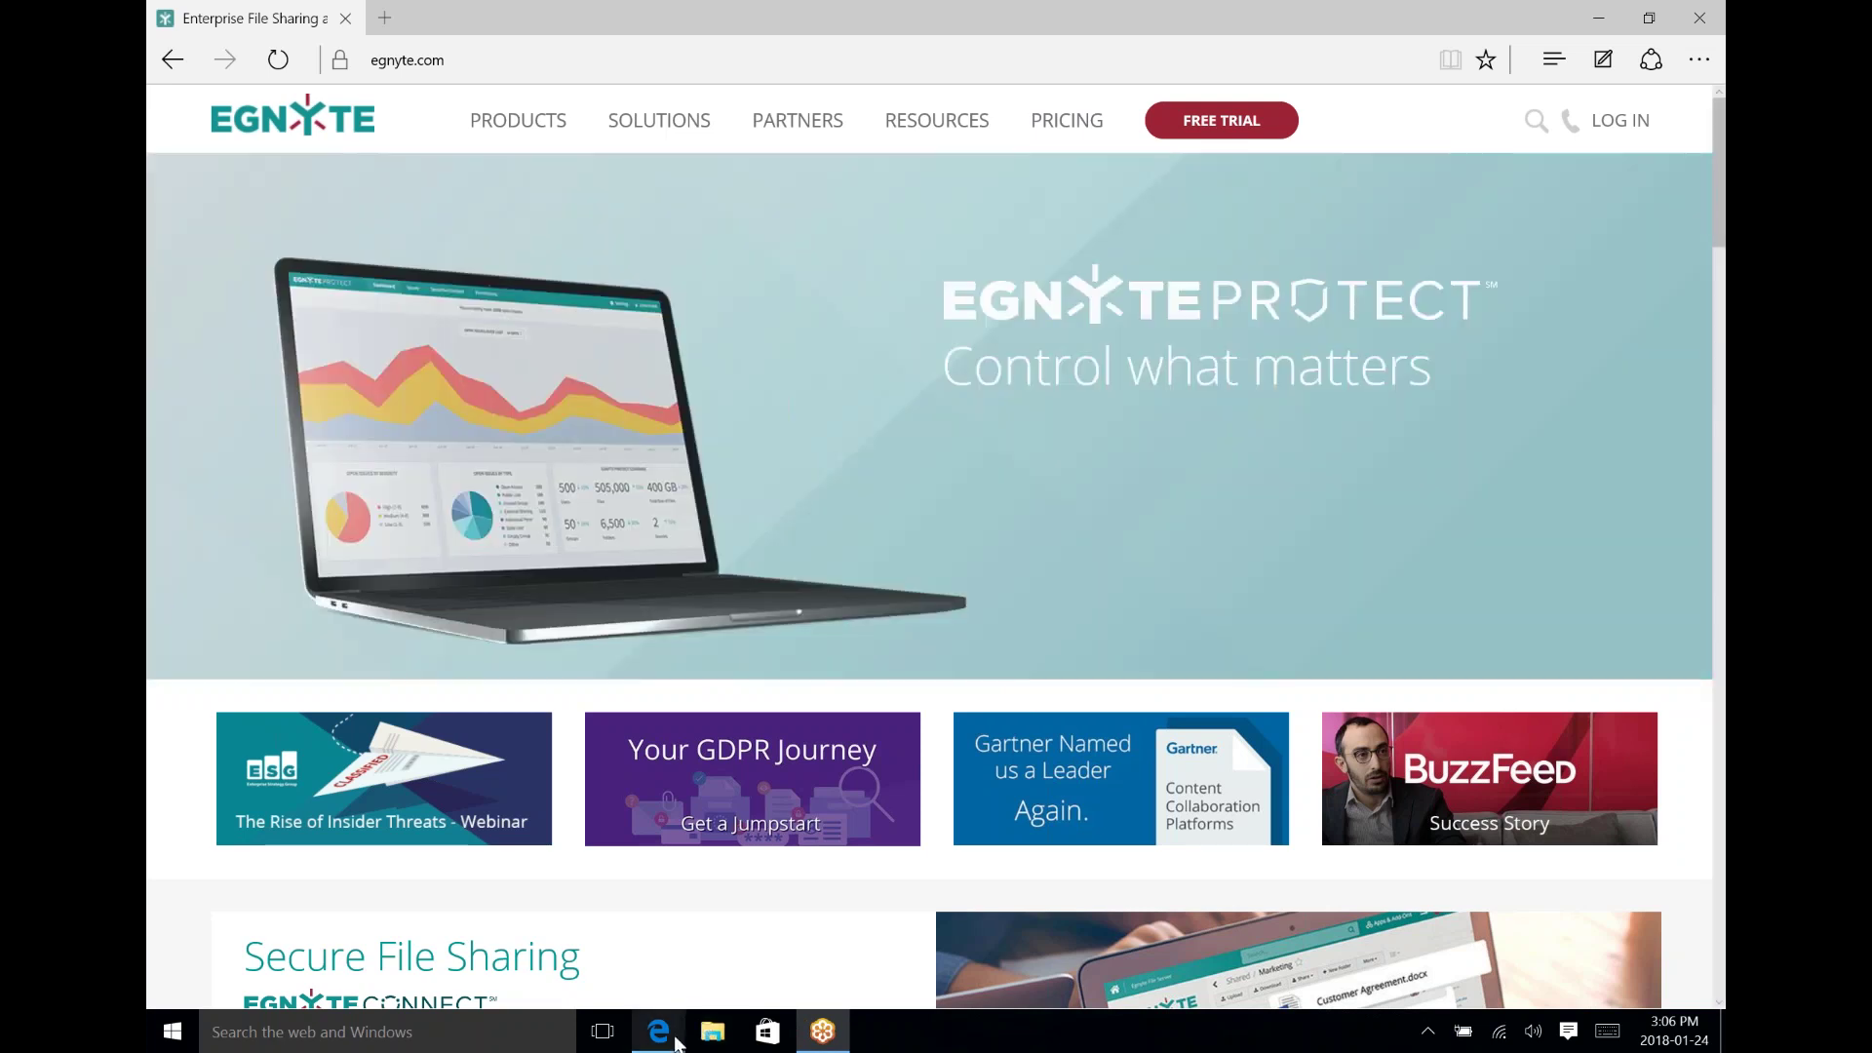
# - Accept the Egnyte invitation in the Gmail email 'I would like to share files with you'
pyautogui.moveTo(678, 1042)
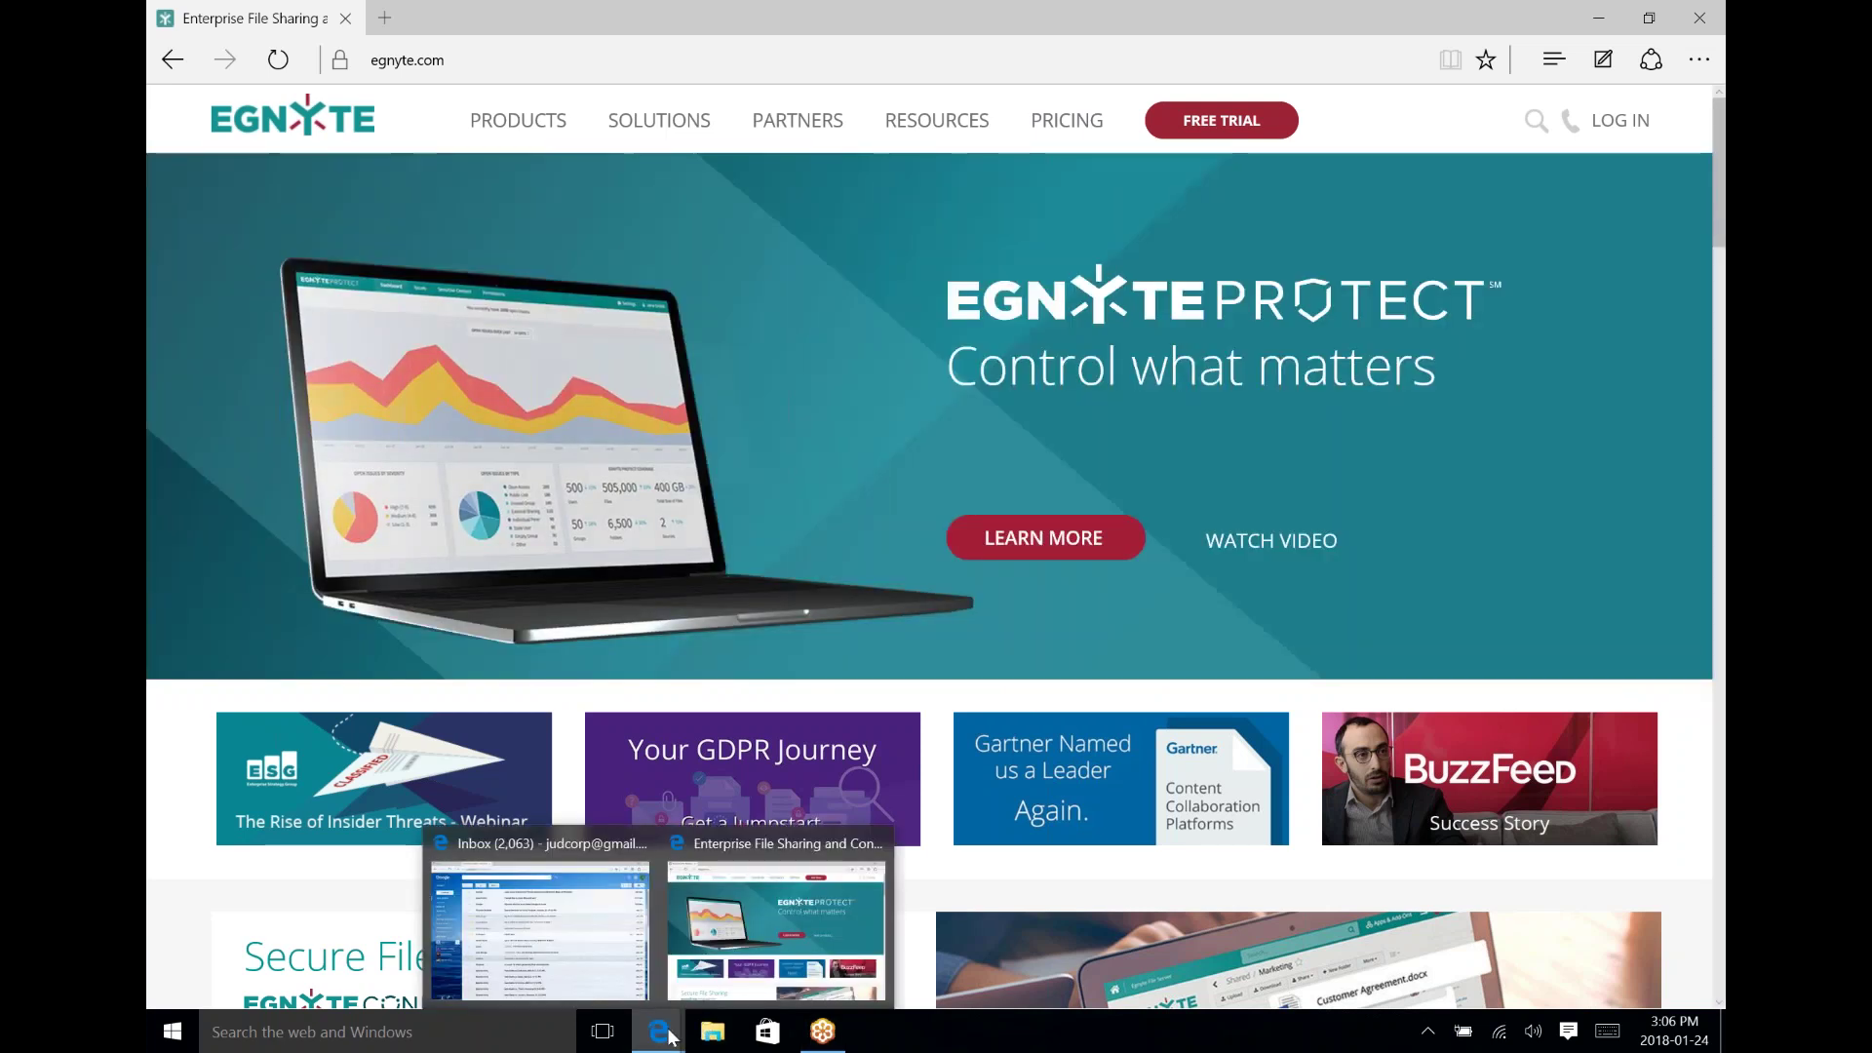
pyautogui.click(565, 839)
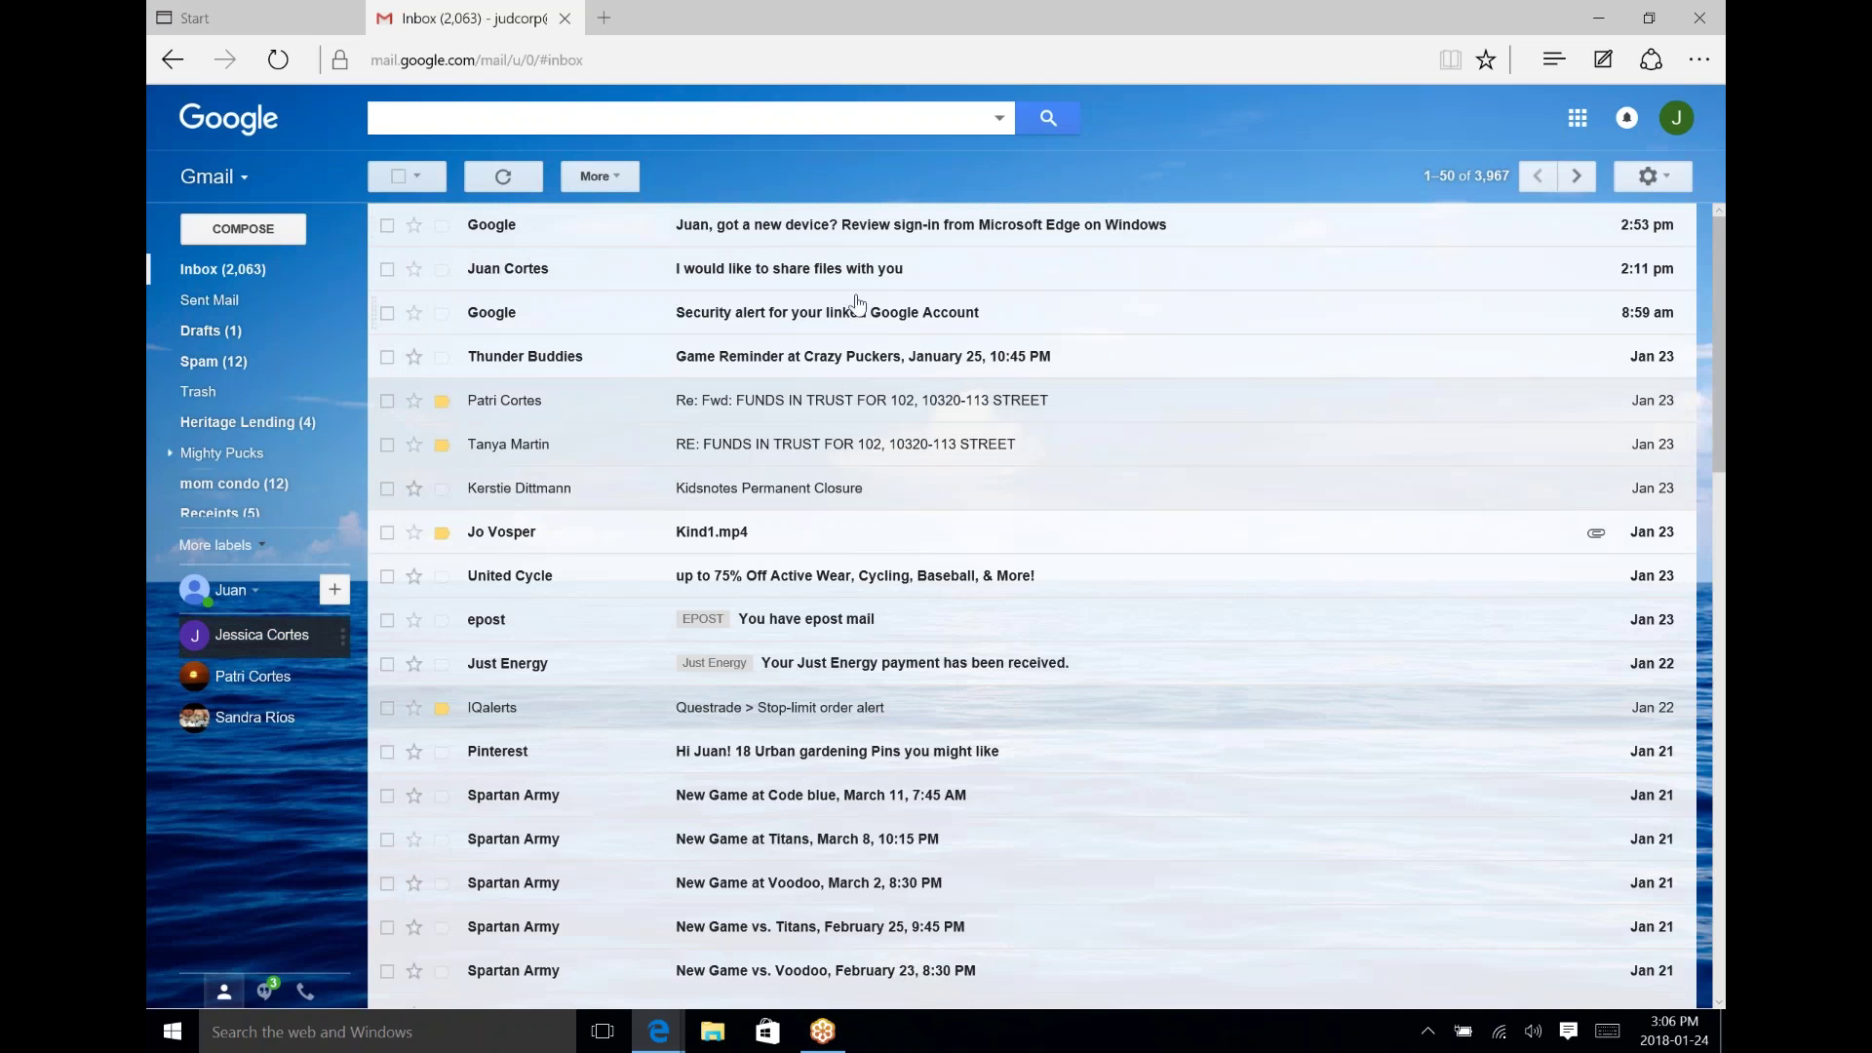
pyautogui.click(791, 278)
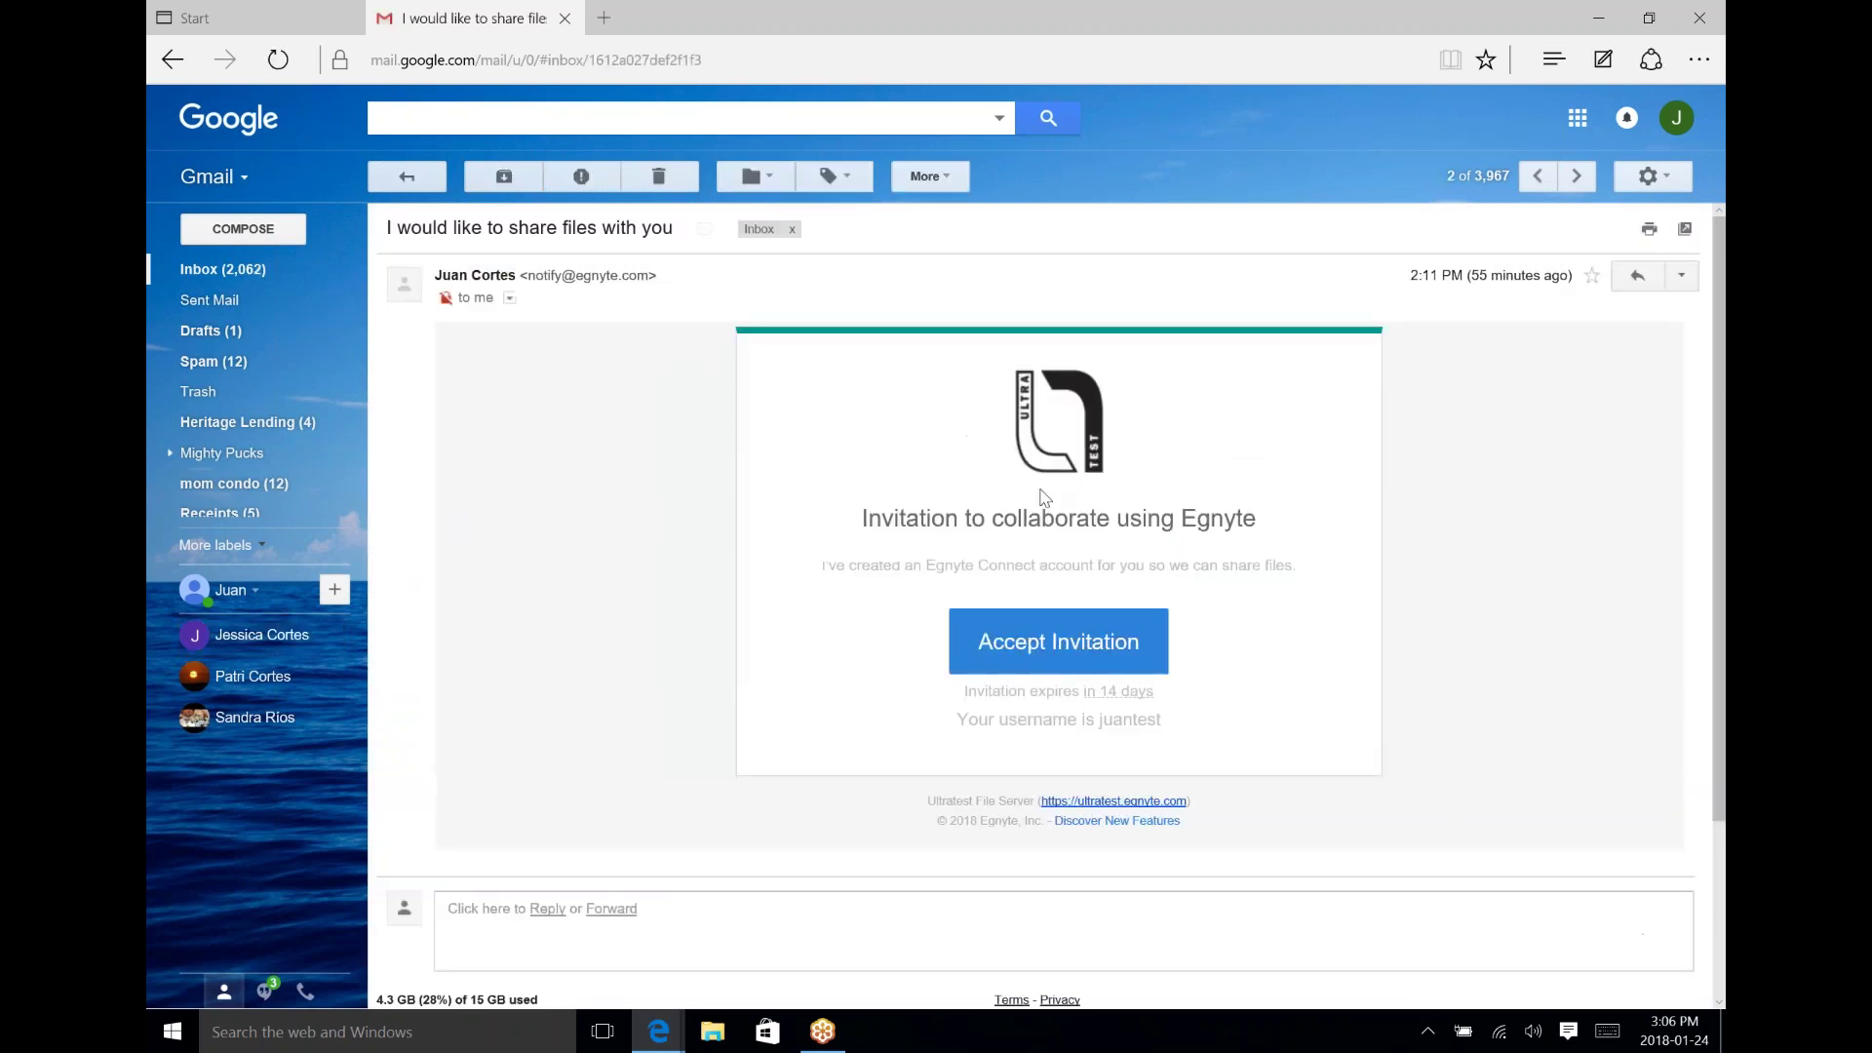
pyautogui.click(1046, 659)
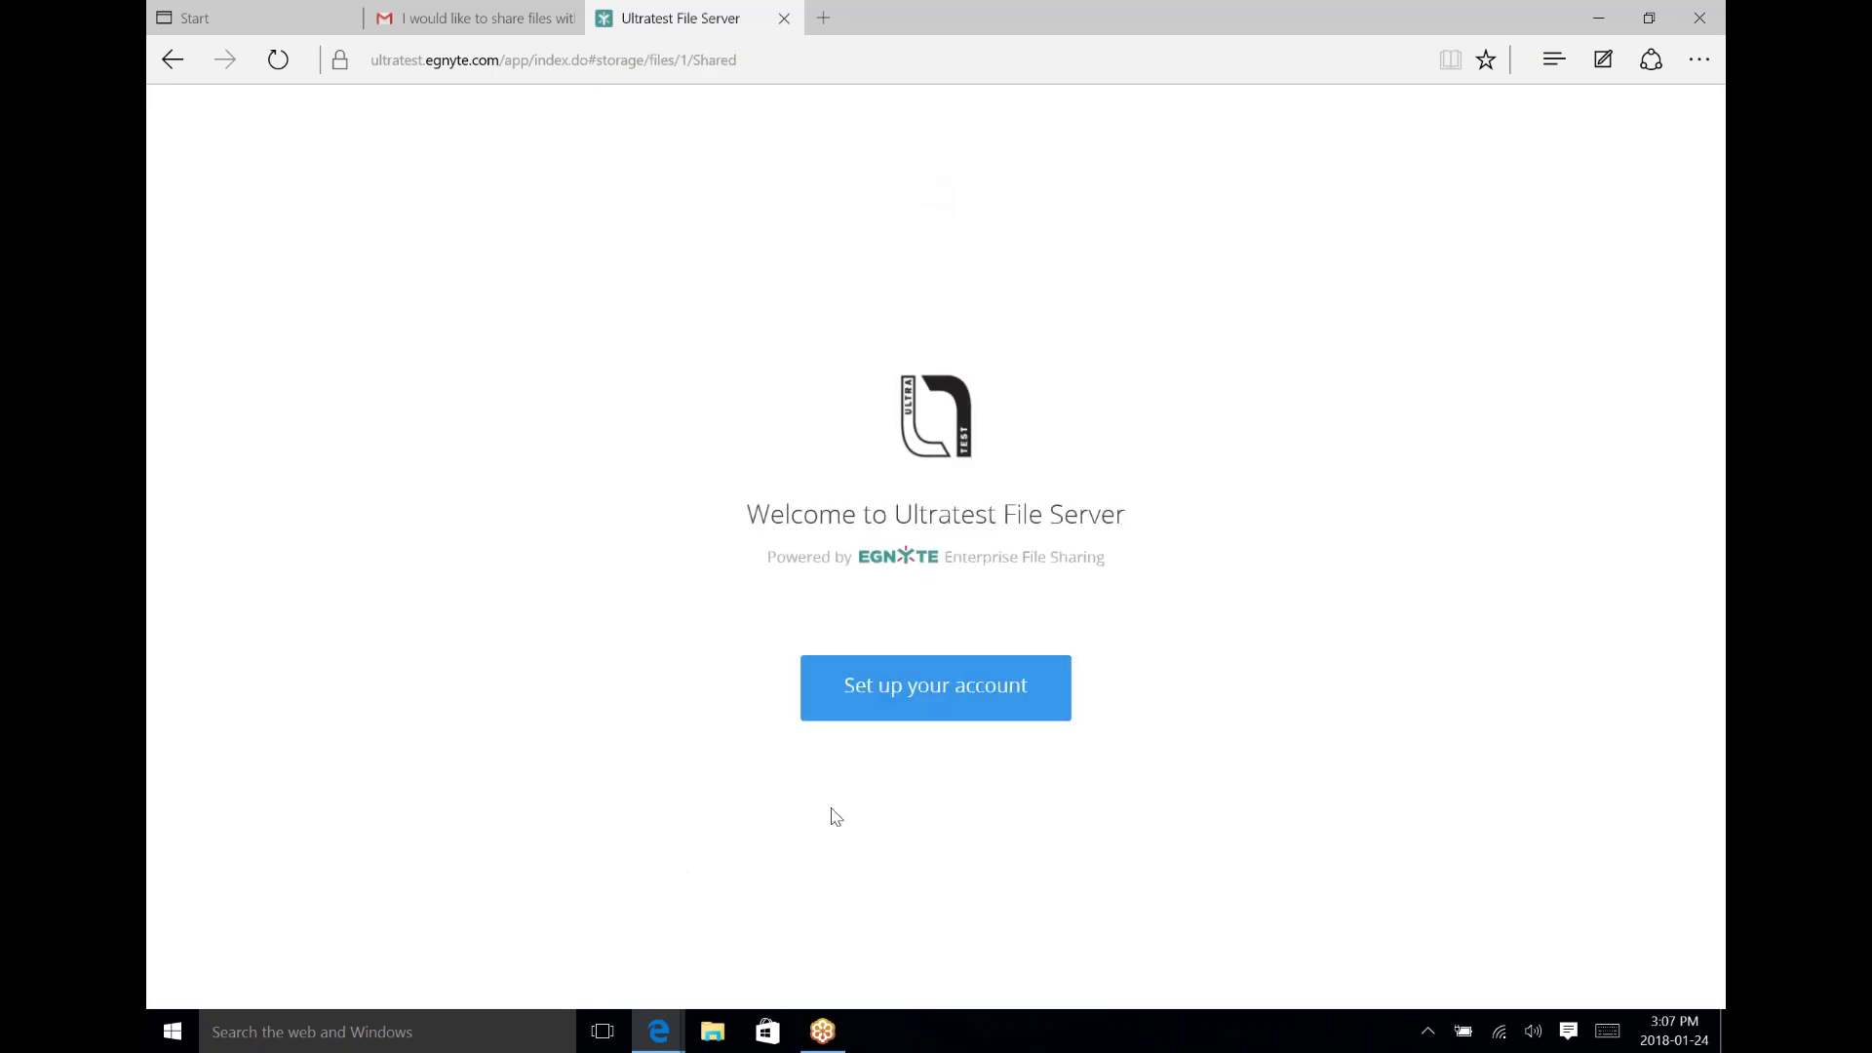
# - Start account setup, enter a new password and its confirmation, and submit the form
pyautogui.click(913, 700)
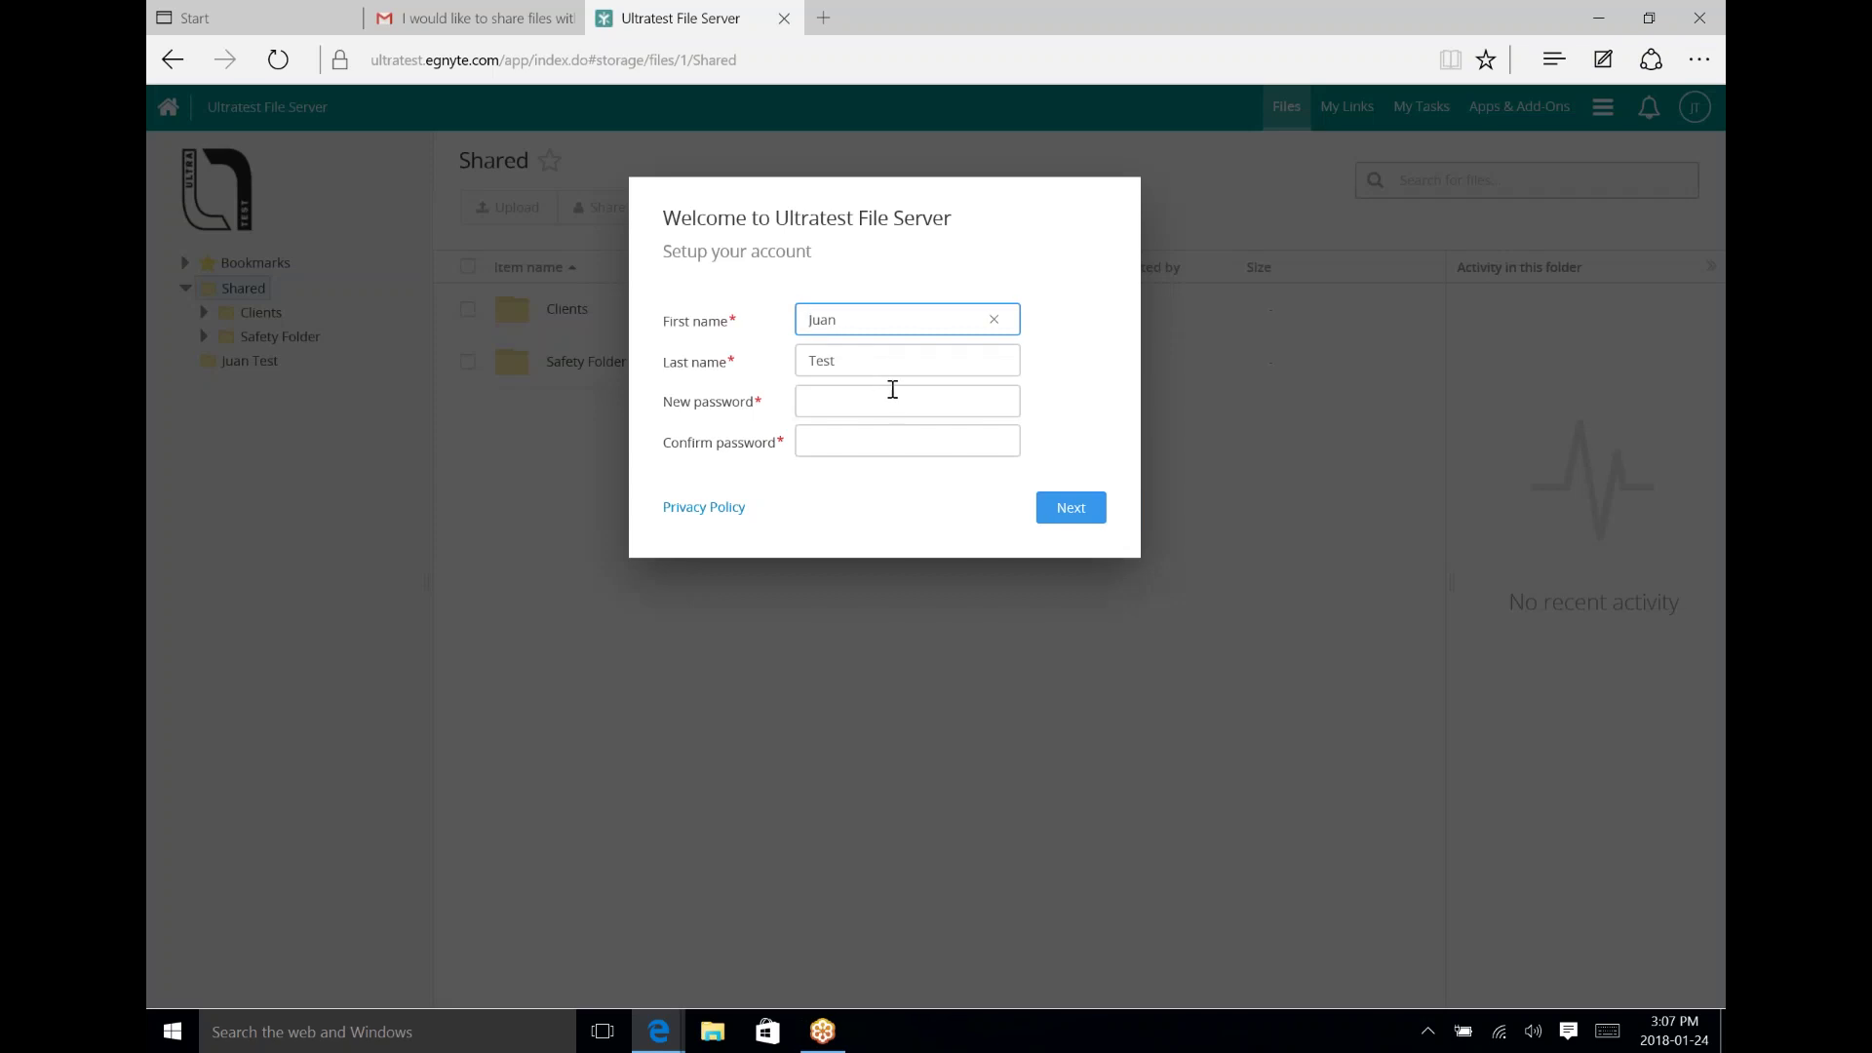
pyautogui.click(940, 406)
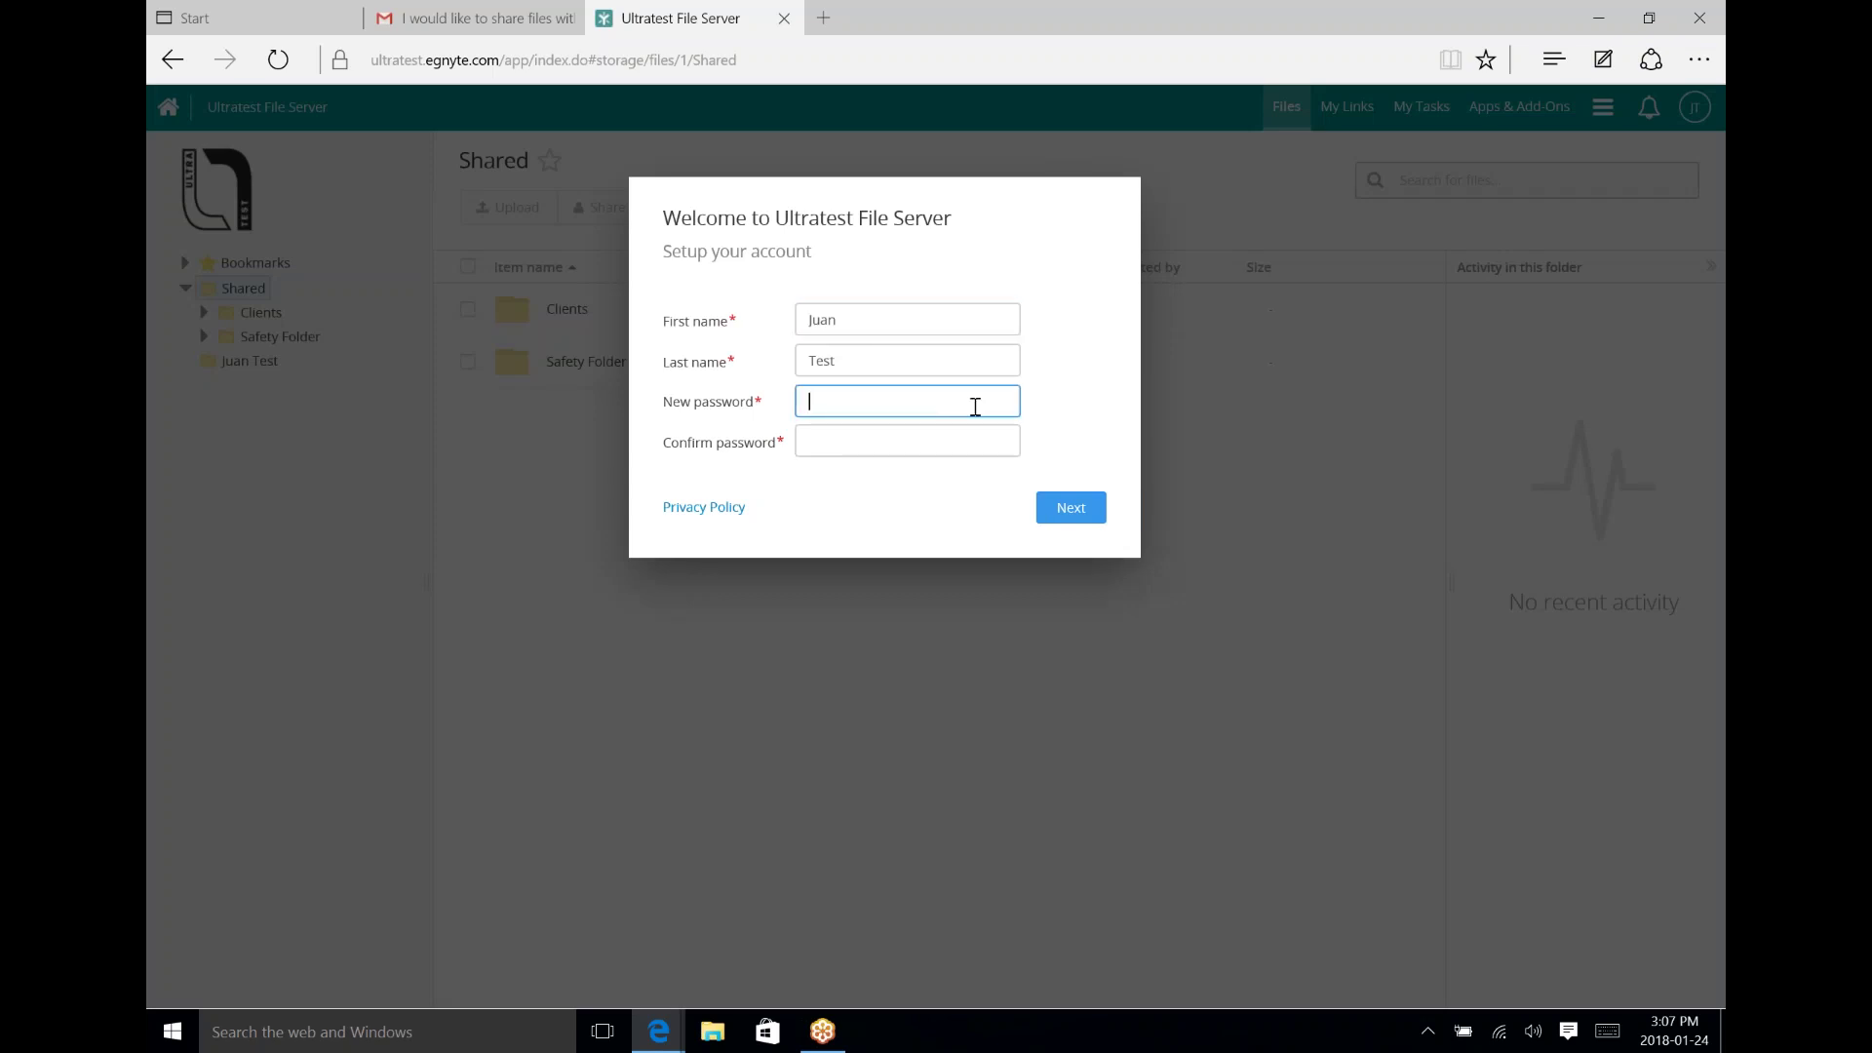
pyautogui.write('•••••••')
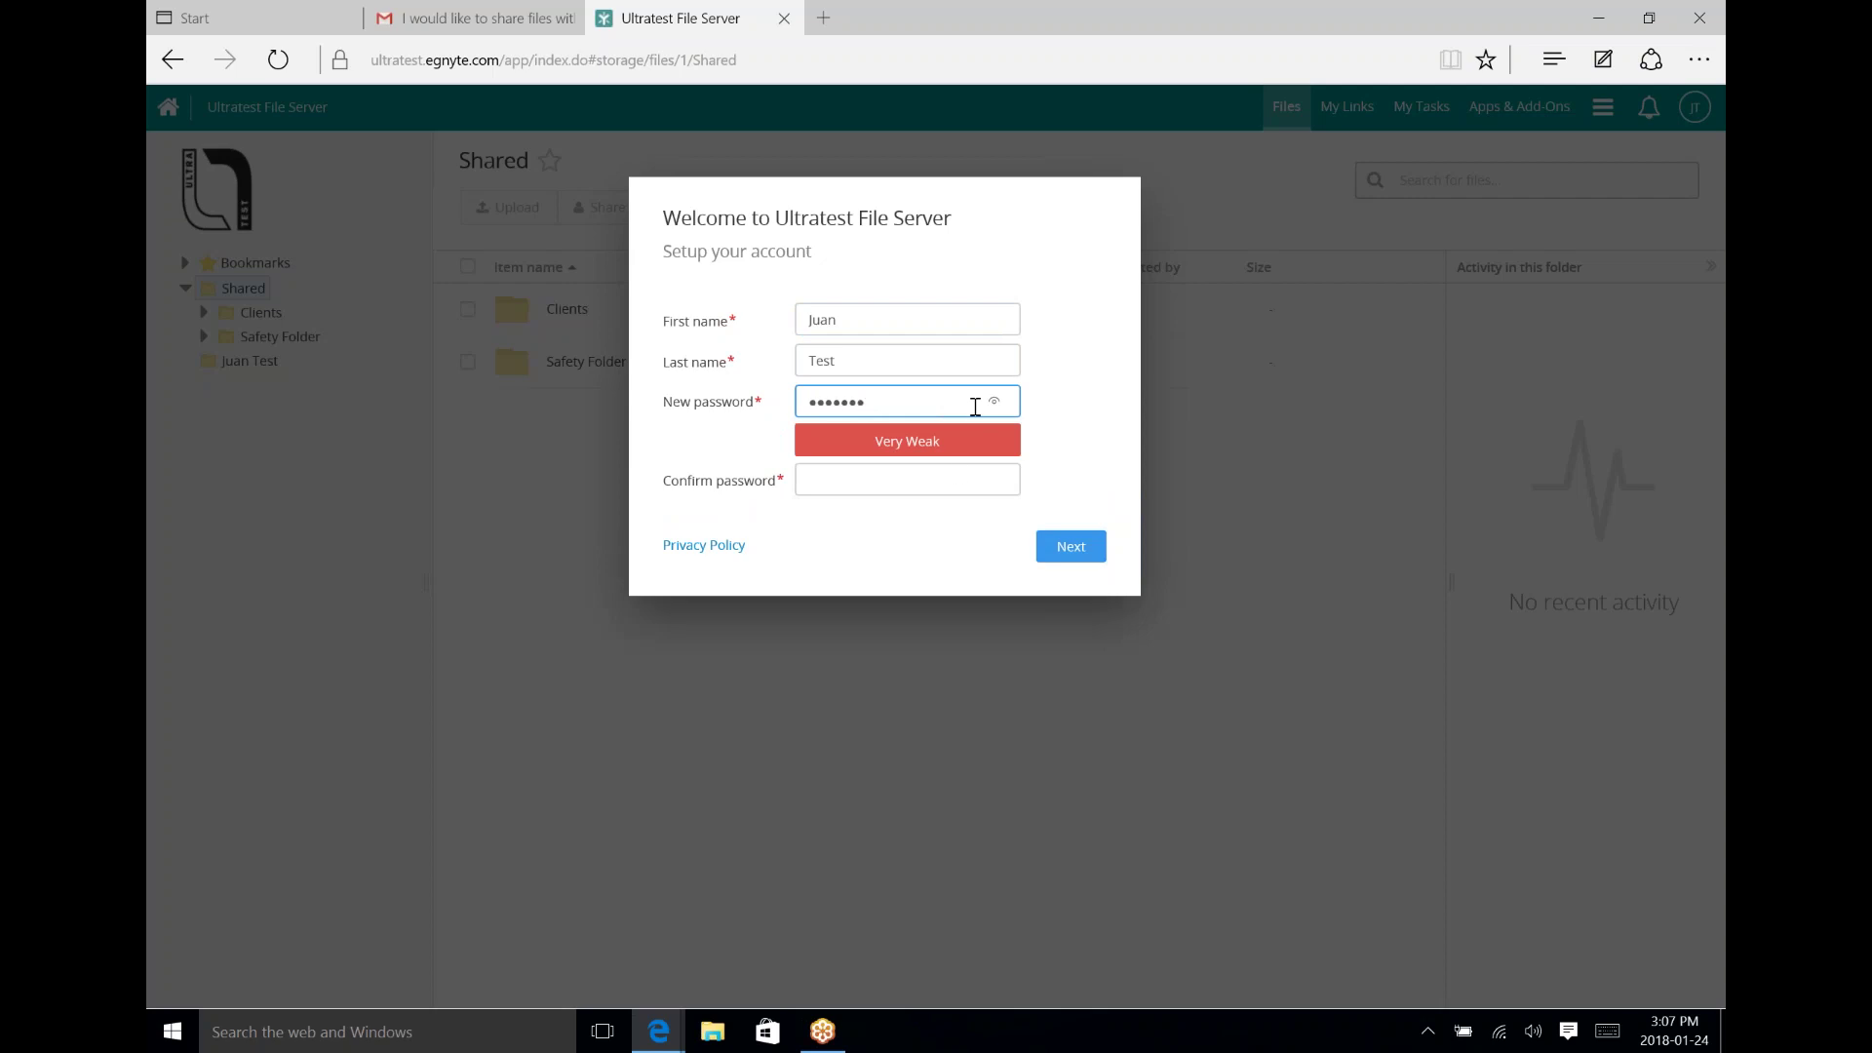
pyautogui.click(954, 478)
pyautogui.write('•••••••')
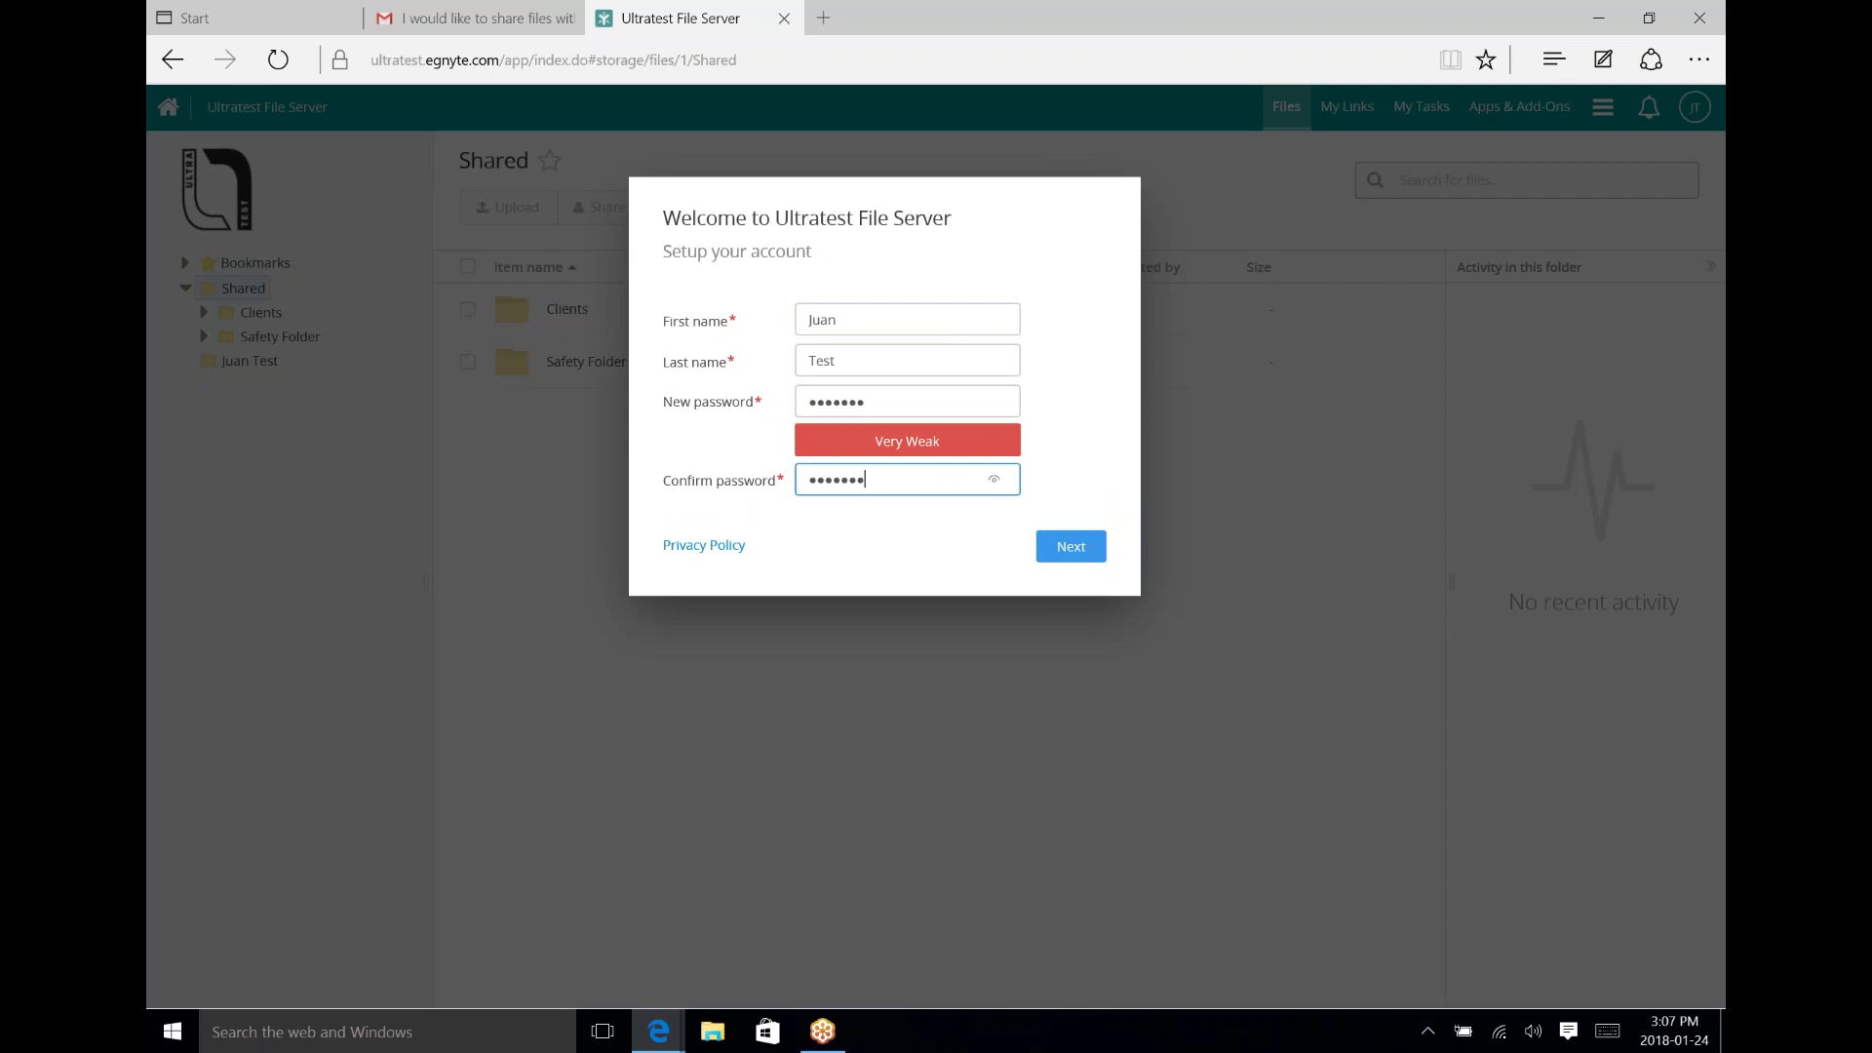
pyautogui.click(1068, 546)
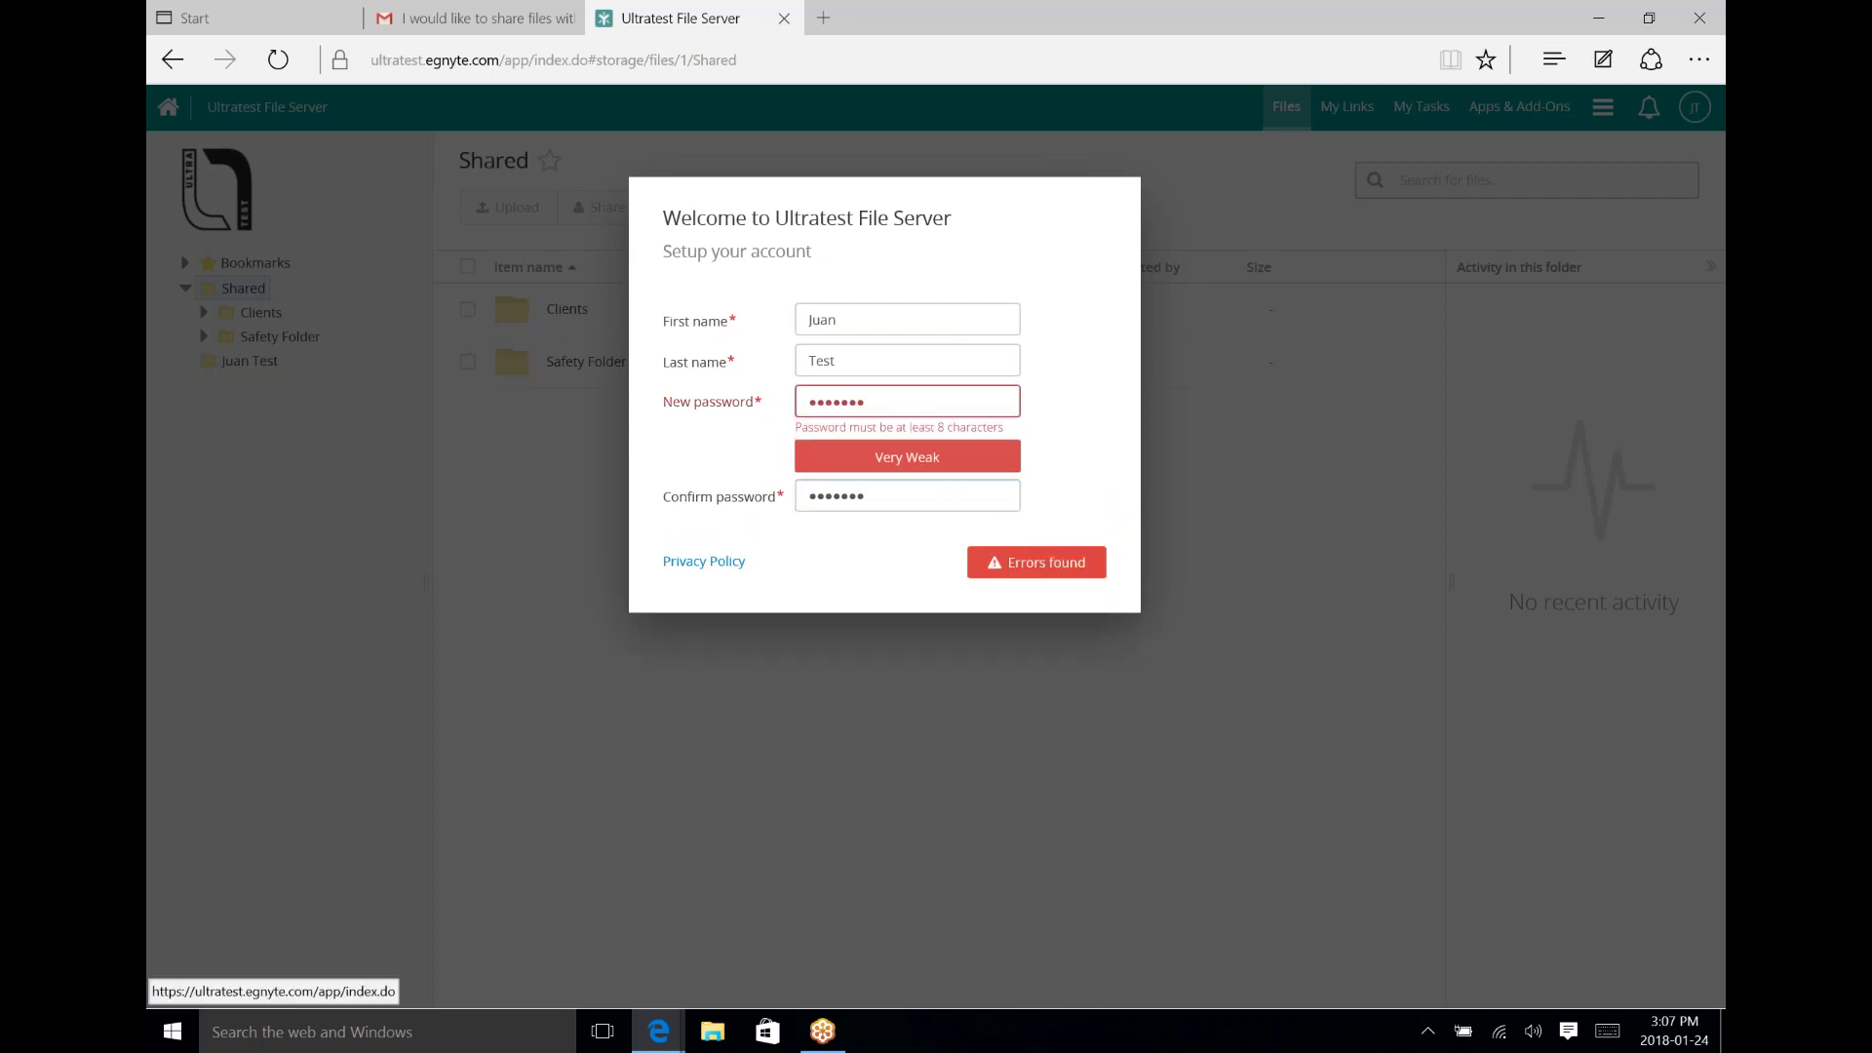
# - Replace the too-short password with a longer one rated Good, re-confirm it, and submit
pyautogui.doubleClick(921, 403)
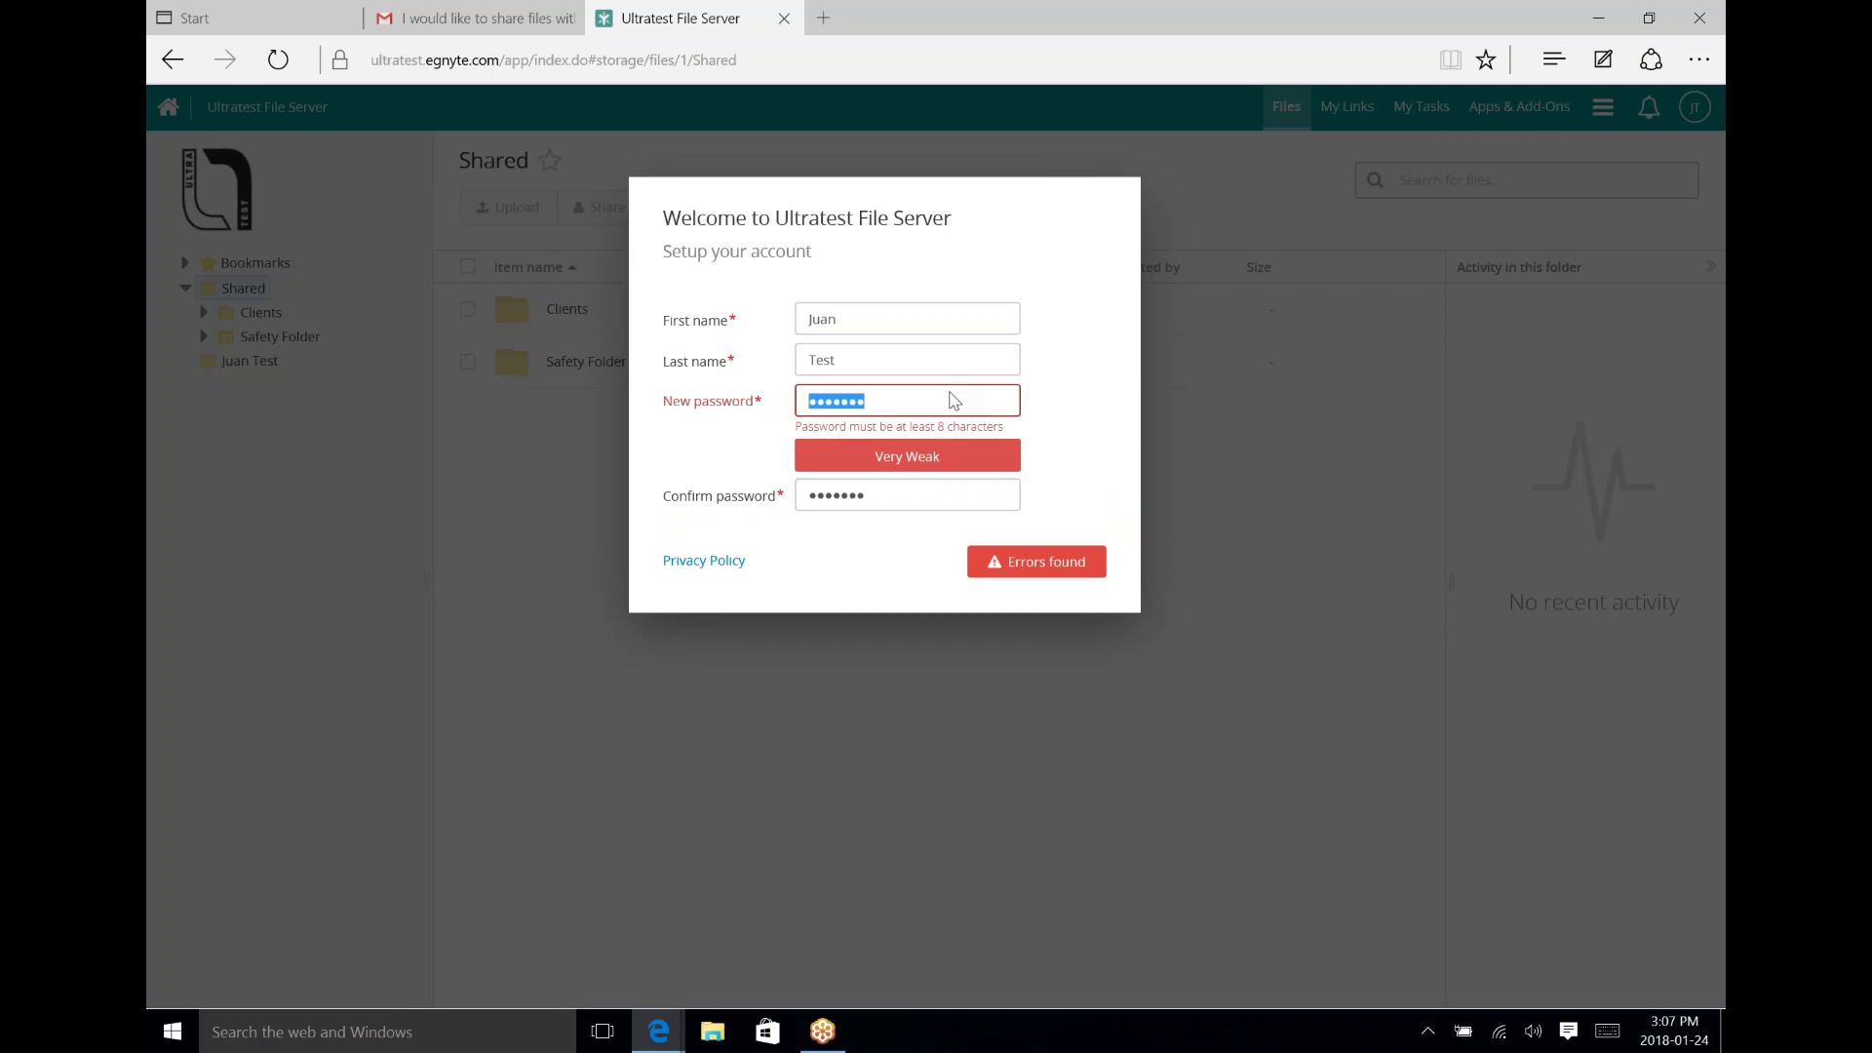
pyautogui.write('•••••••••••••')
pyautogui.click(864, 479)
pyautogui.press('BackSpace')
pyautogui.press('BackSpace')
pyautogui.press('BackSpace')
pyautogui.press('BackSpace')
pyautogui.press('BackSpace')
pyautogui.press('BackSpace')
pyautogui.press('BackSpace')
pyautogui.write('•••••••••••••')
pyautogui.press('BackSpace')
pyautogui.press('BackSpace')
pyautogui.press('BackSpace')
pyautogui.press('BackSpace')
pyautogui.press('BackSpace')
pyautogui.press('BackSpace')
pyautogui.press('BackSpace')
pyautogui.press('BackSpace')
pyautogui.press('BackSpace')
pyautogui.press('BackSpace')
pyautogui.press('BackSpace')
pyautogui.press('BackSpace')
pyautogui.press('BackSpace')
pyautogui.write('•••••••••••••')
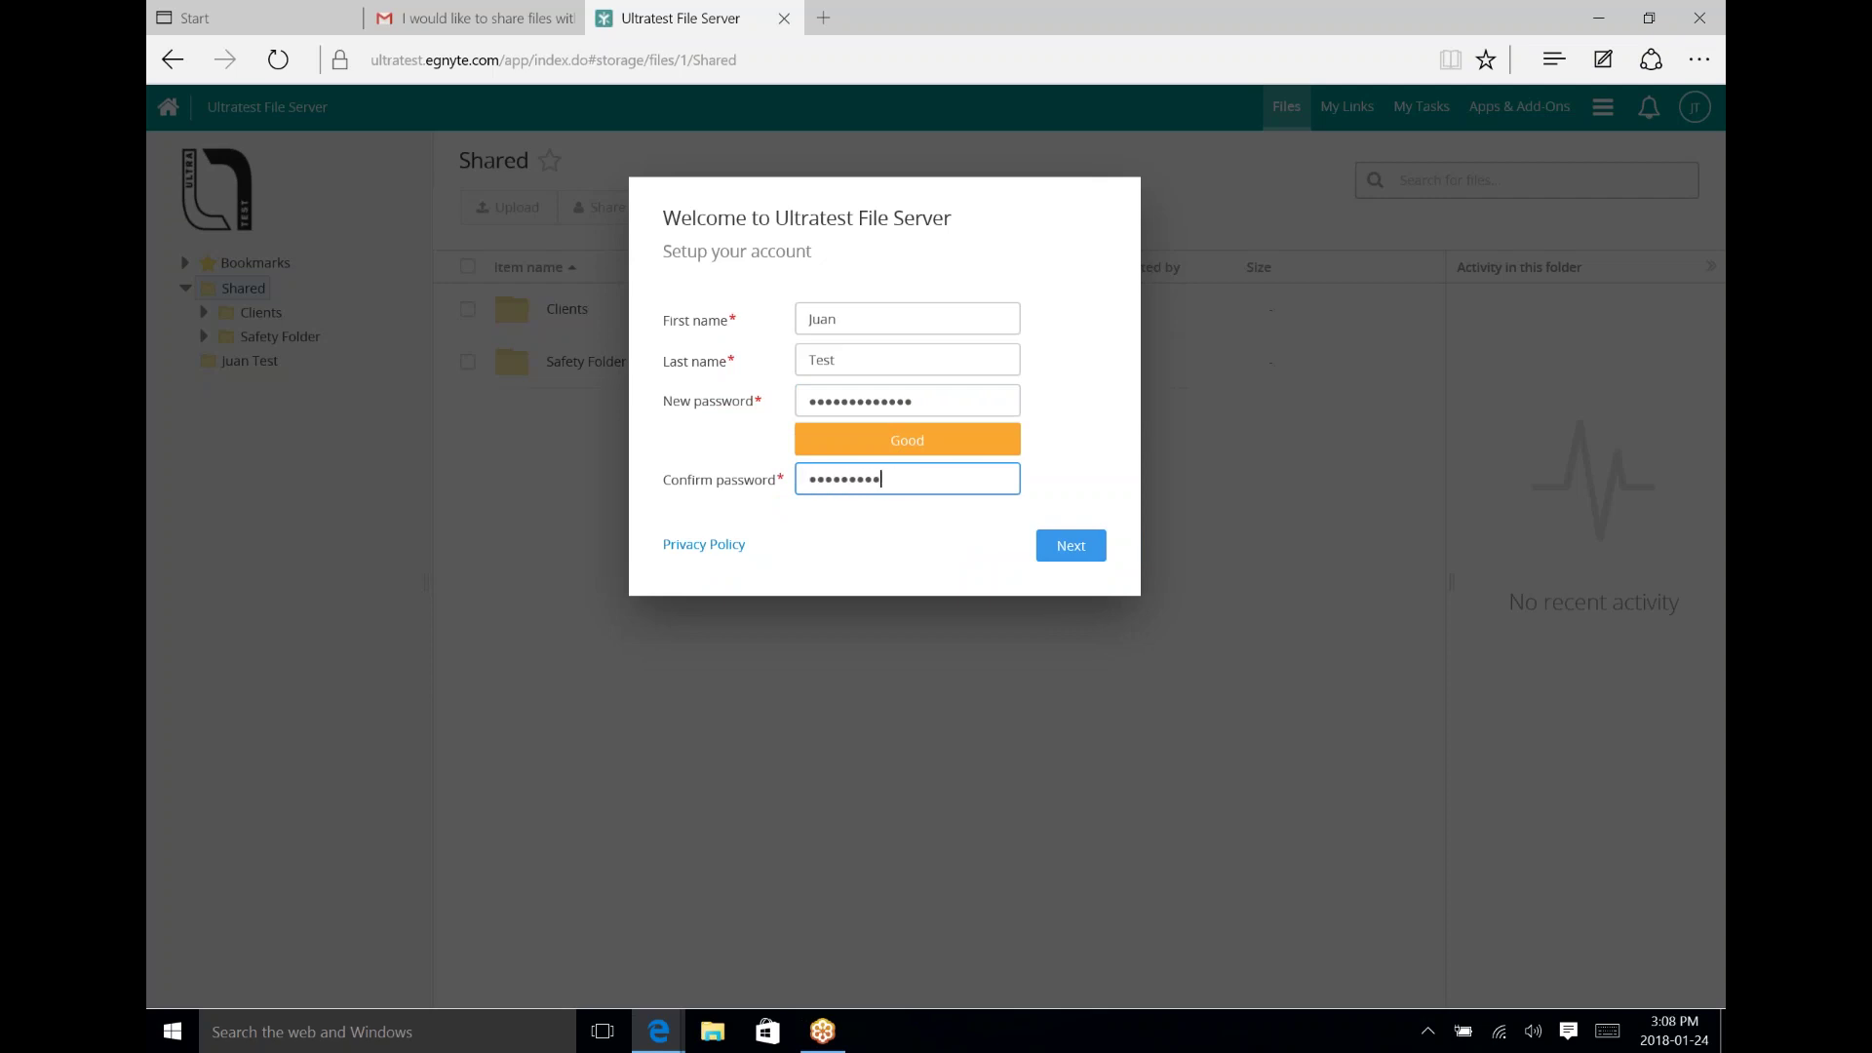
pyautogui.write('•')
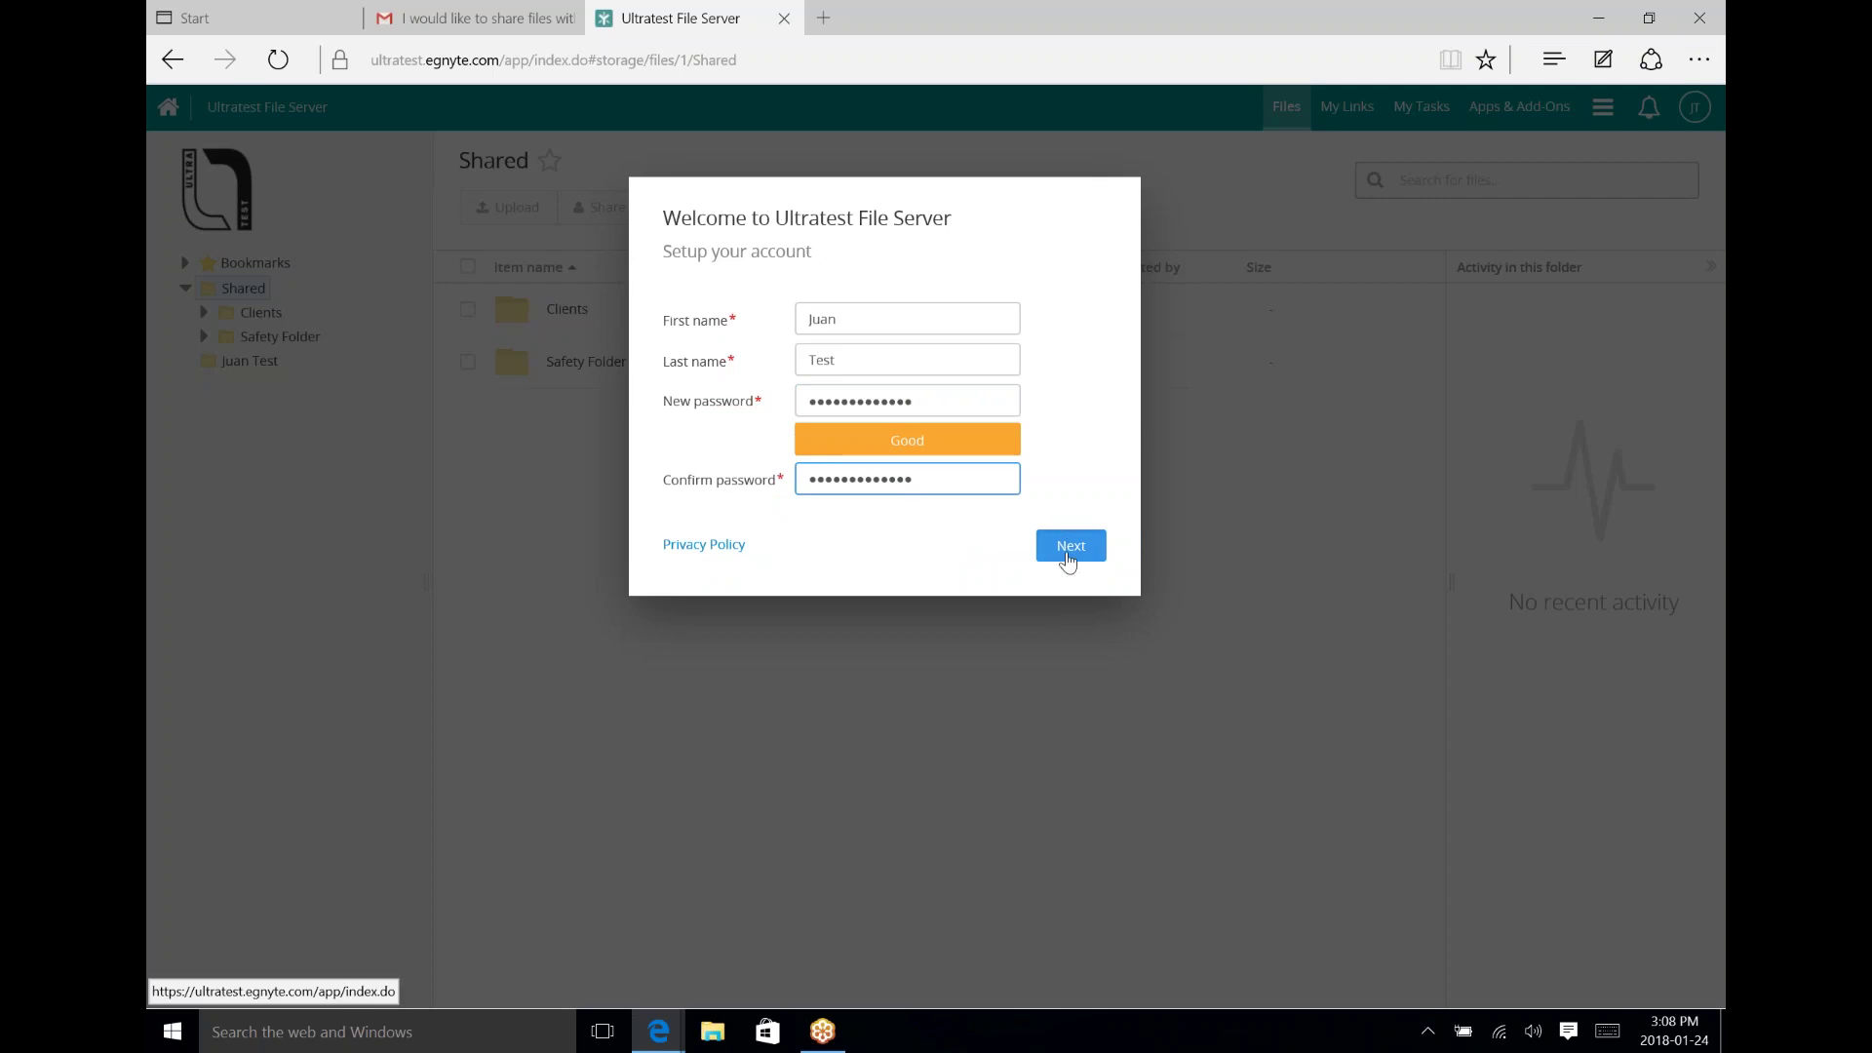
pyautogui.click(1068, 552)
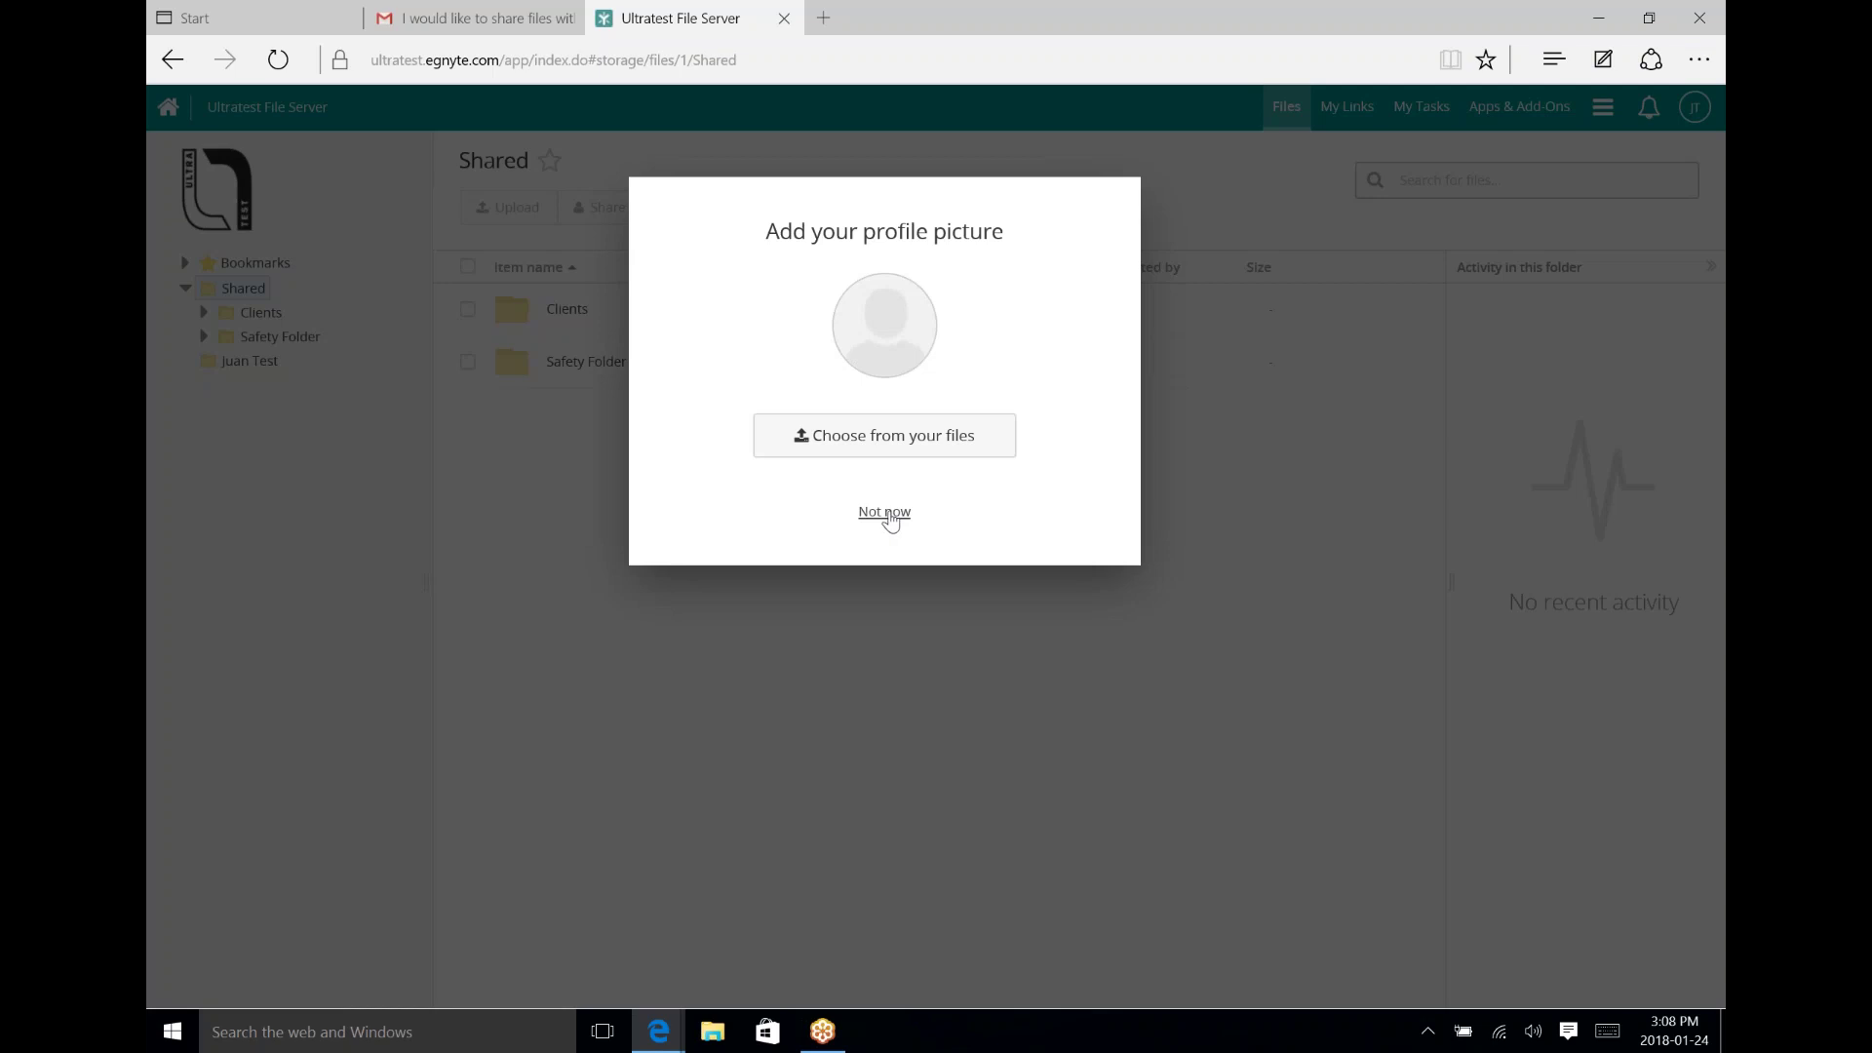
# - Skip the profile picture and step through the welcome tour callouts to the end
pyautogui.click(887, 514)
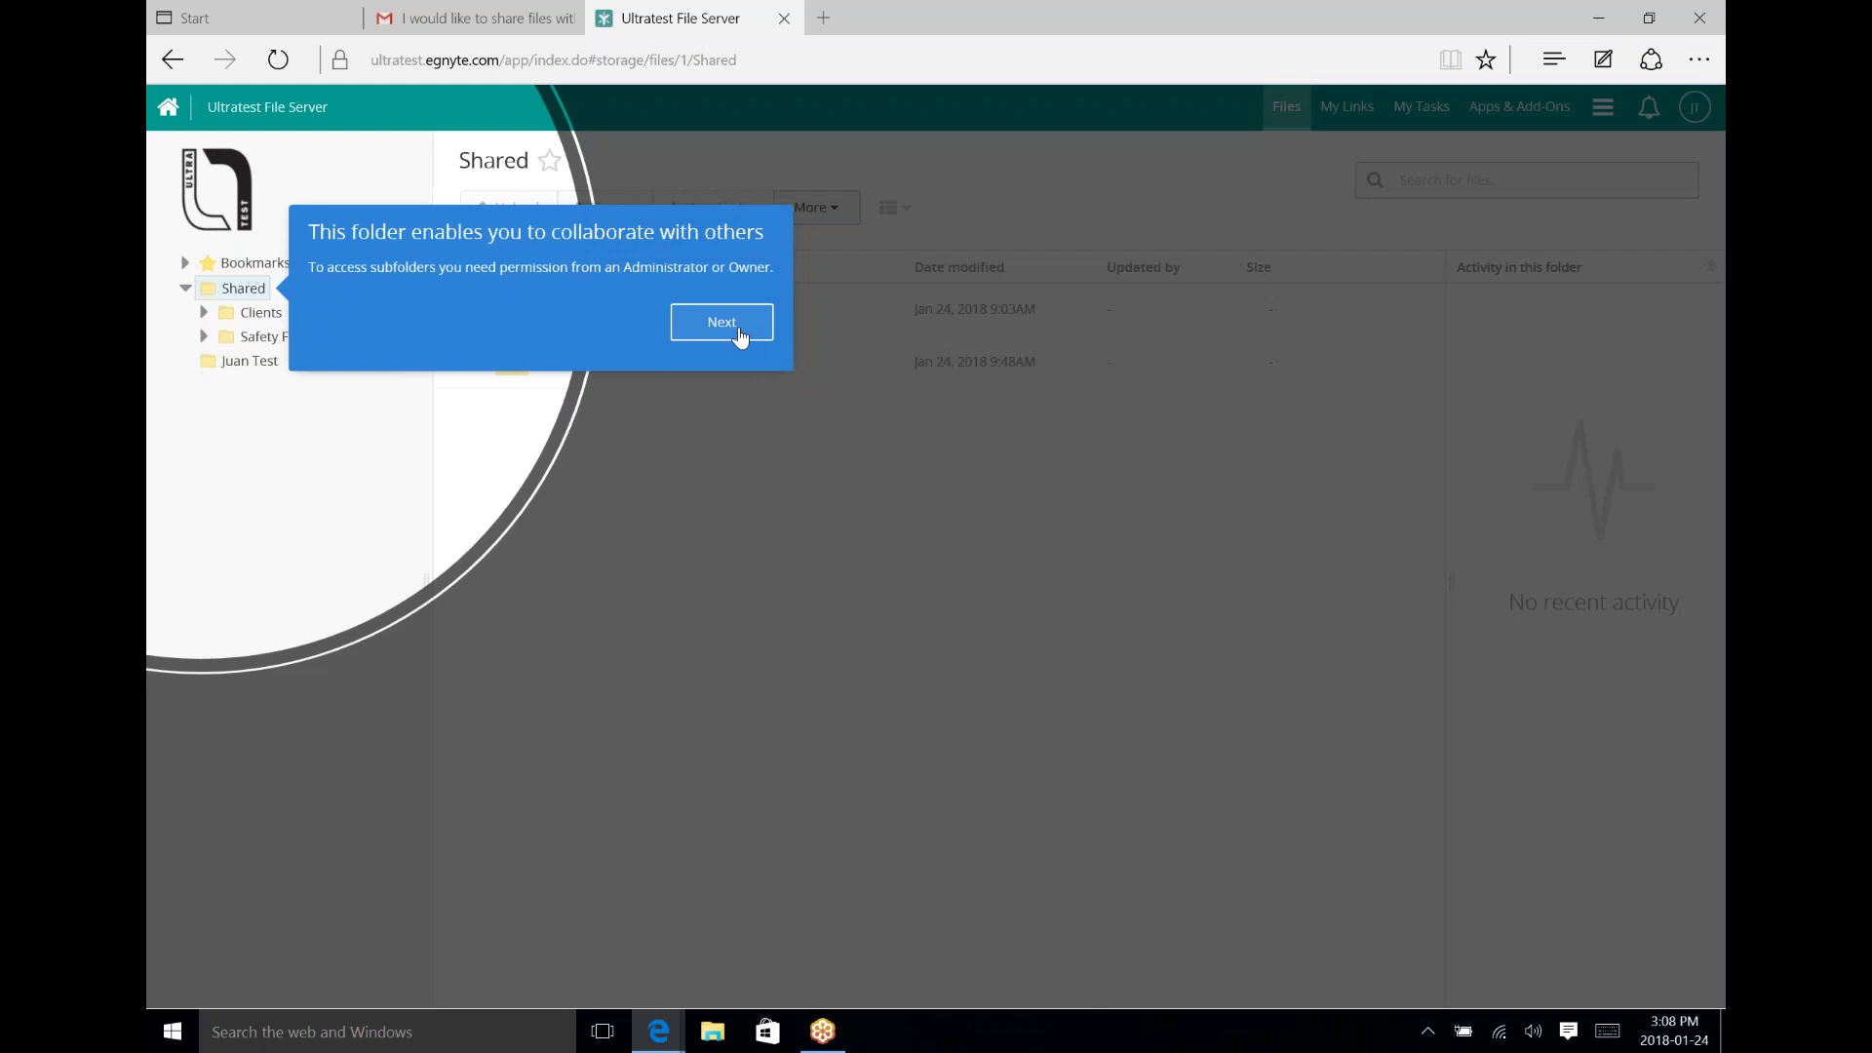
pyautogui.click(739, 335)
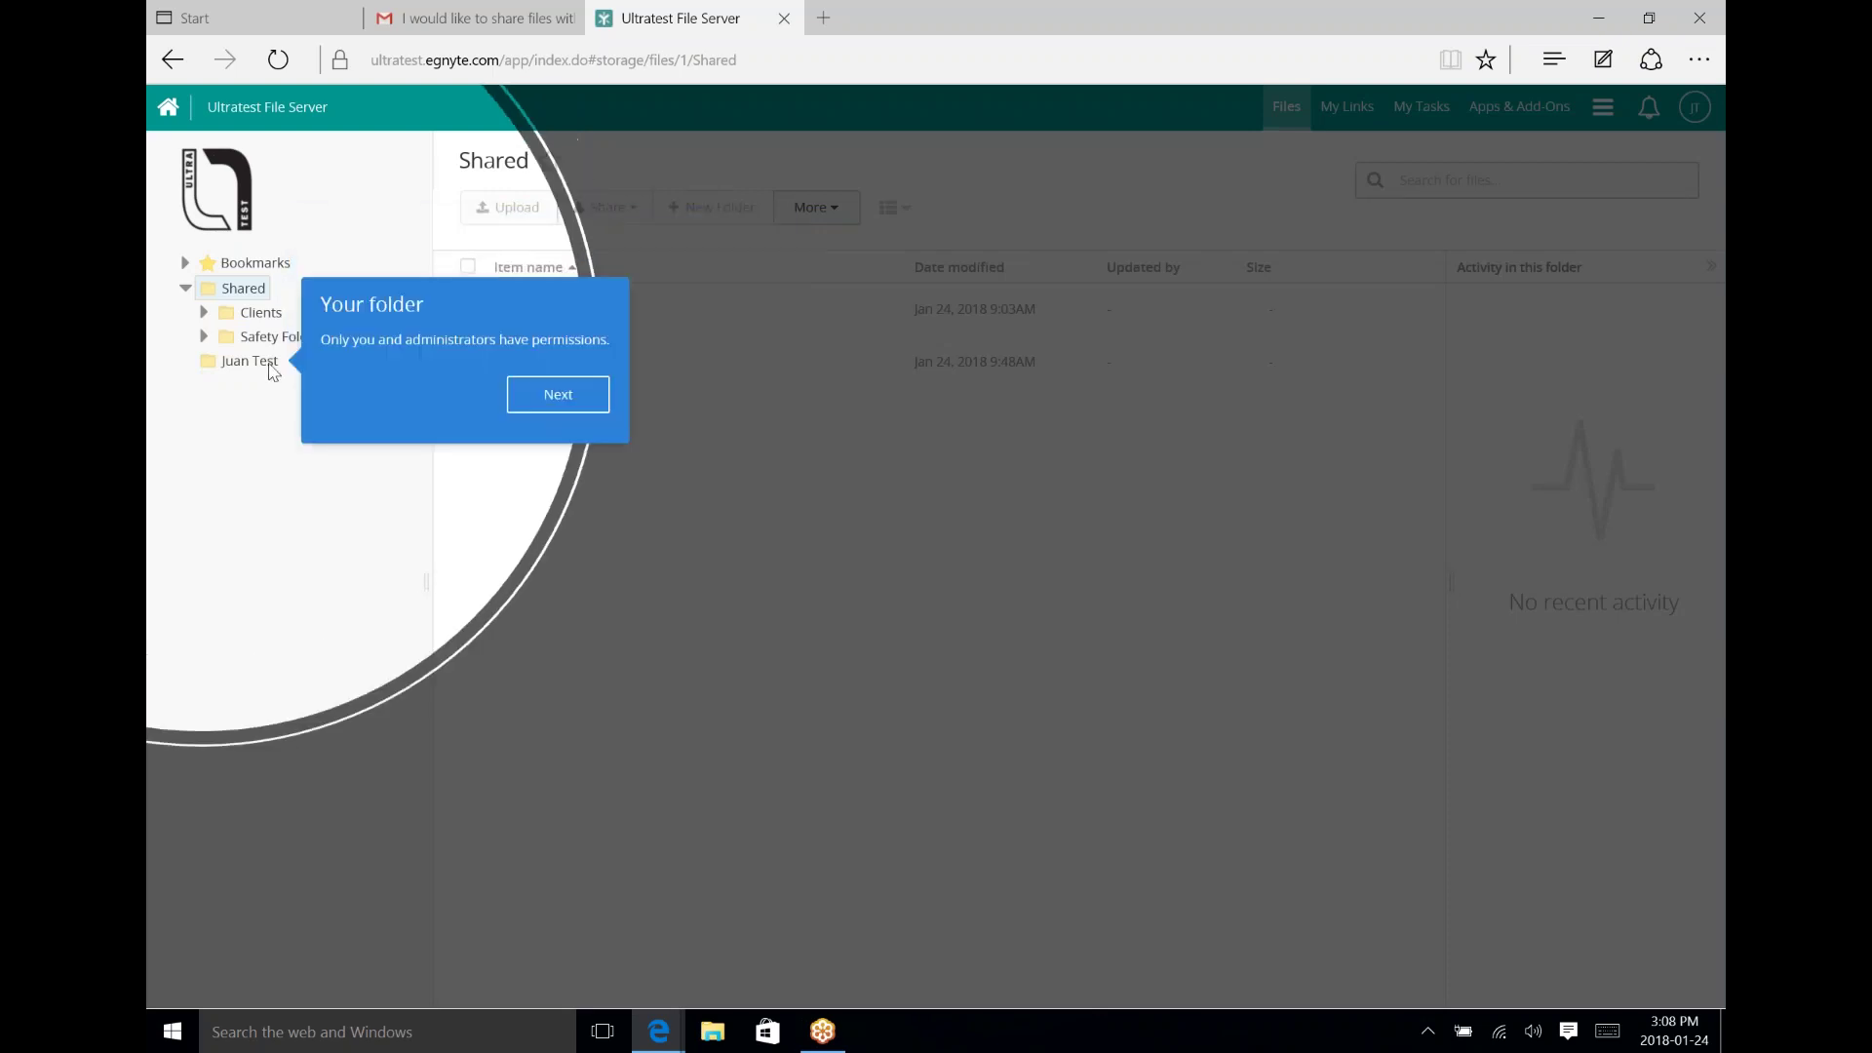
pyautogui.click(563, 393)
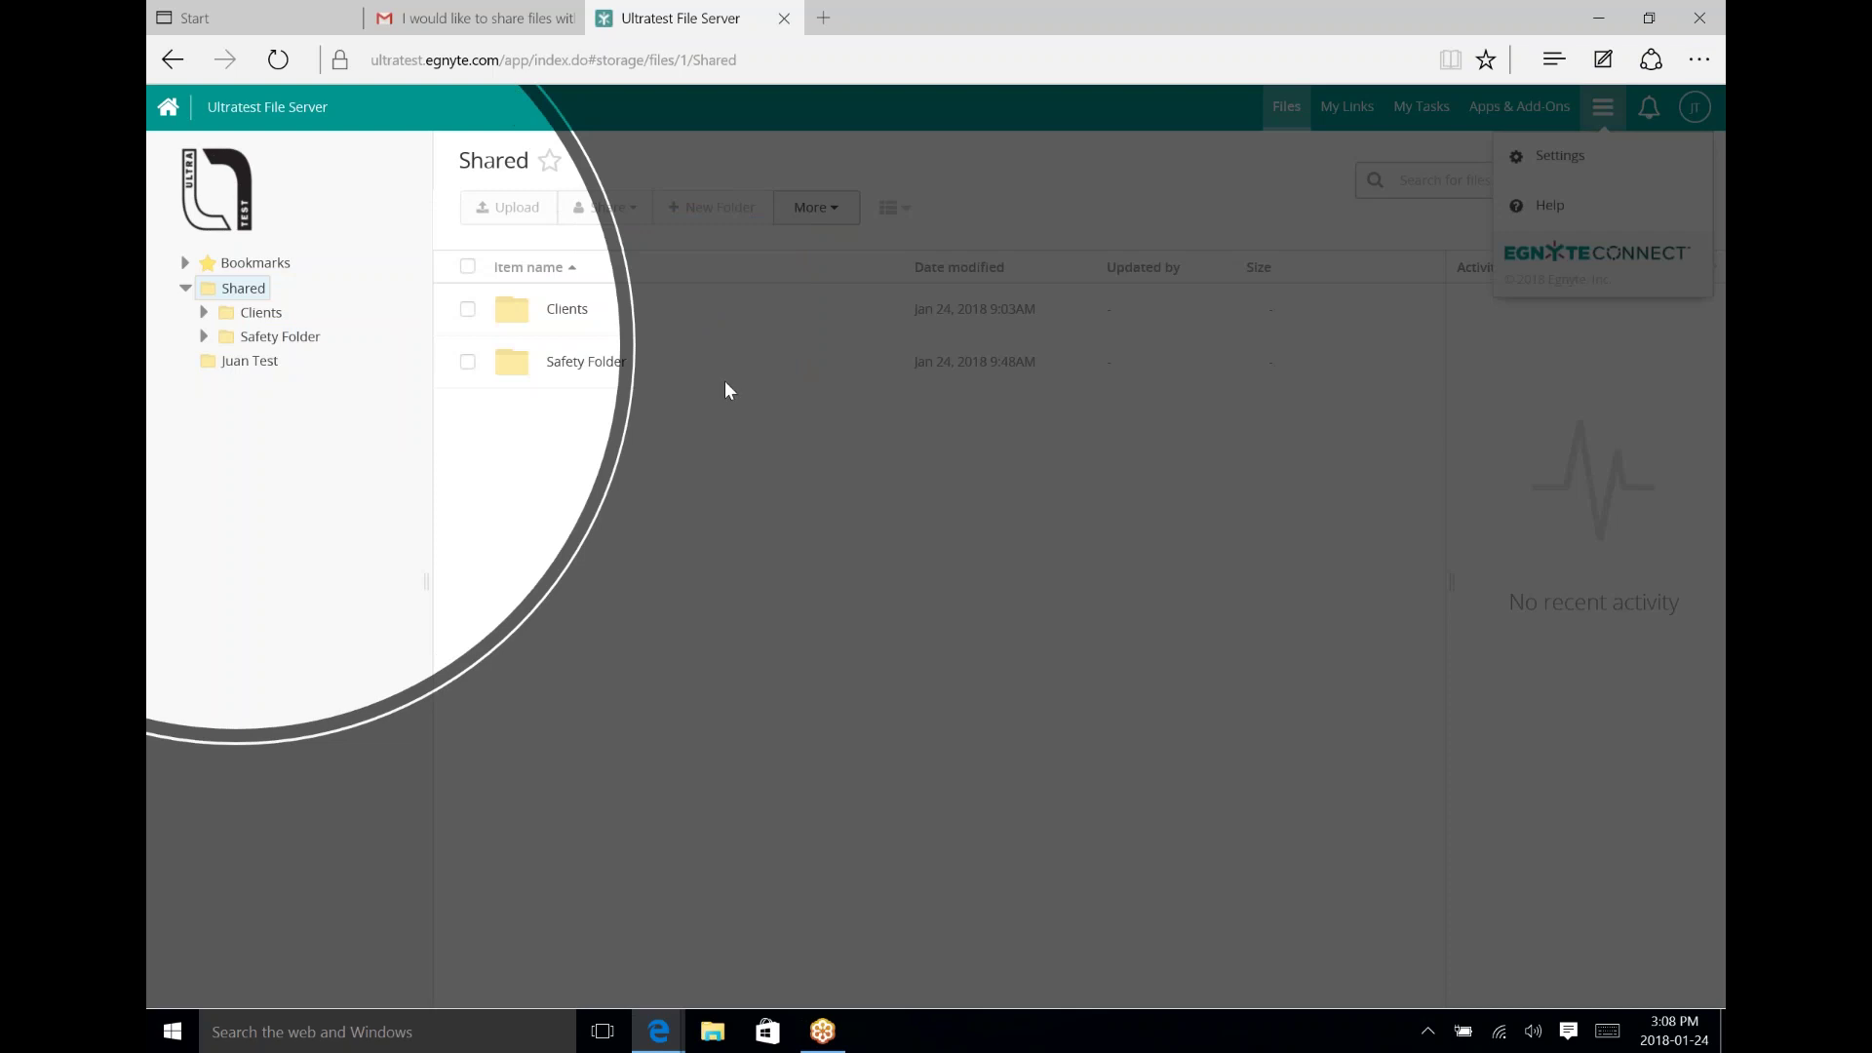
pyautogui.click(1422, 250)
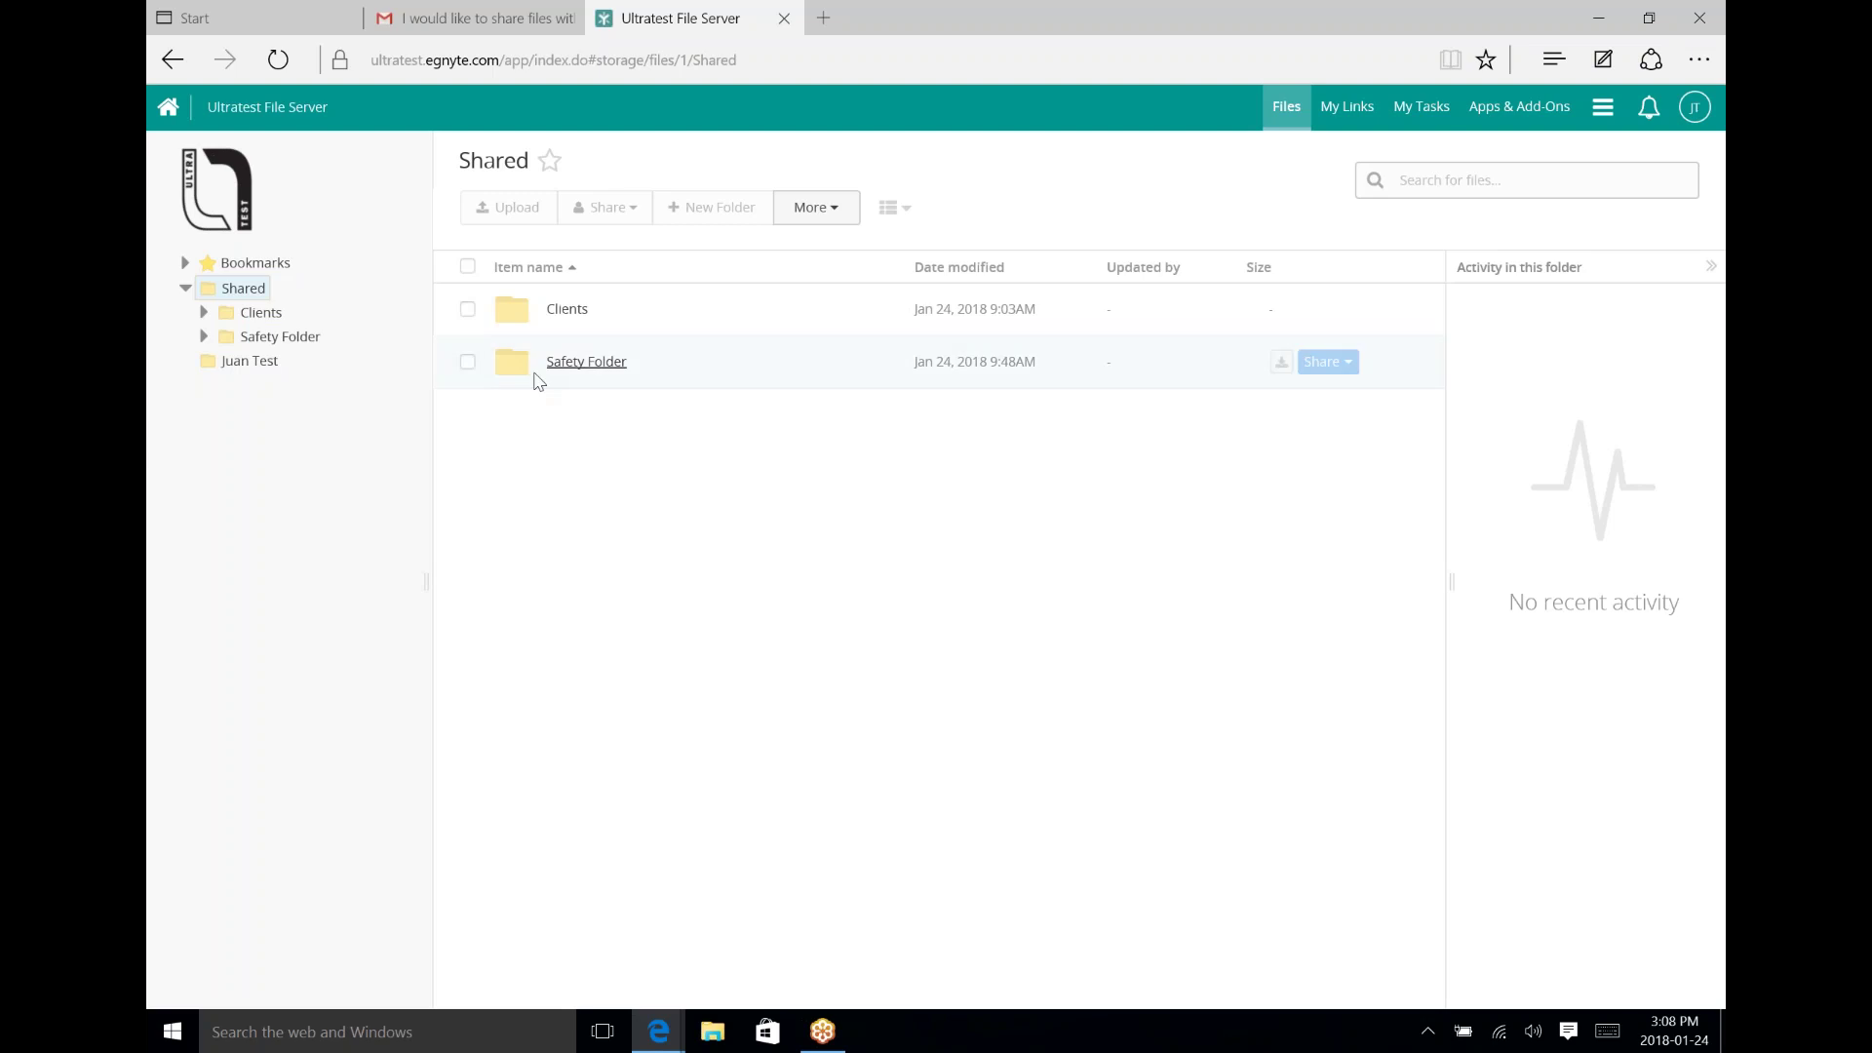
# - Browse Safety Folder's subfolders down to Safety Forms Shared 2016, then open Clients
pyautogui.click(571, 369)
pyautogui.click(624, 311)
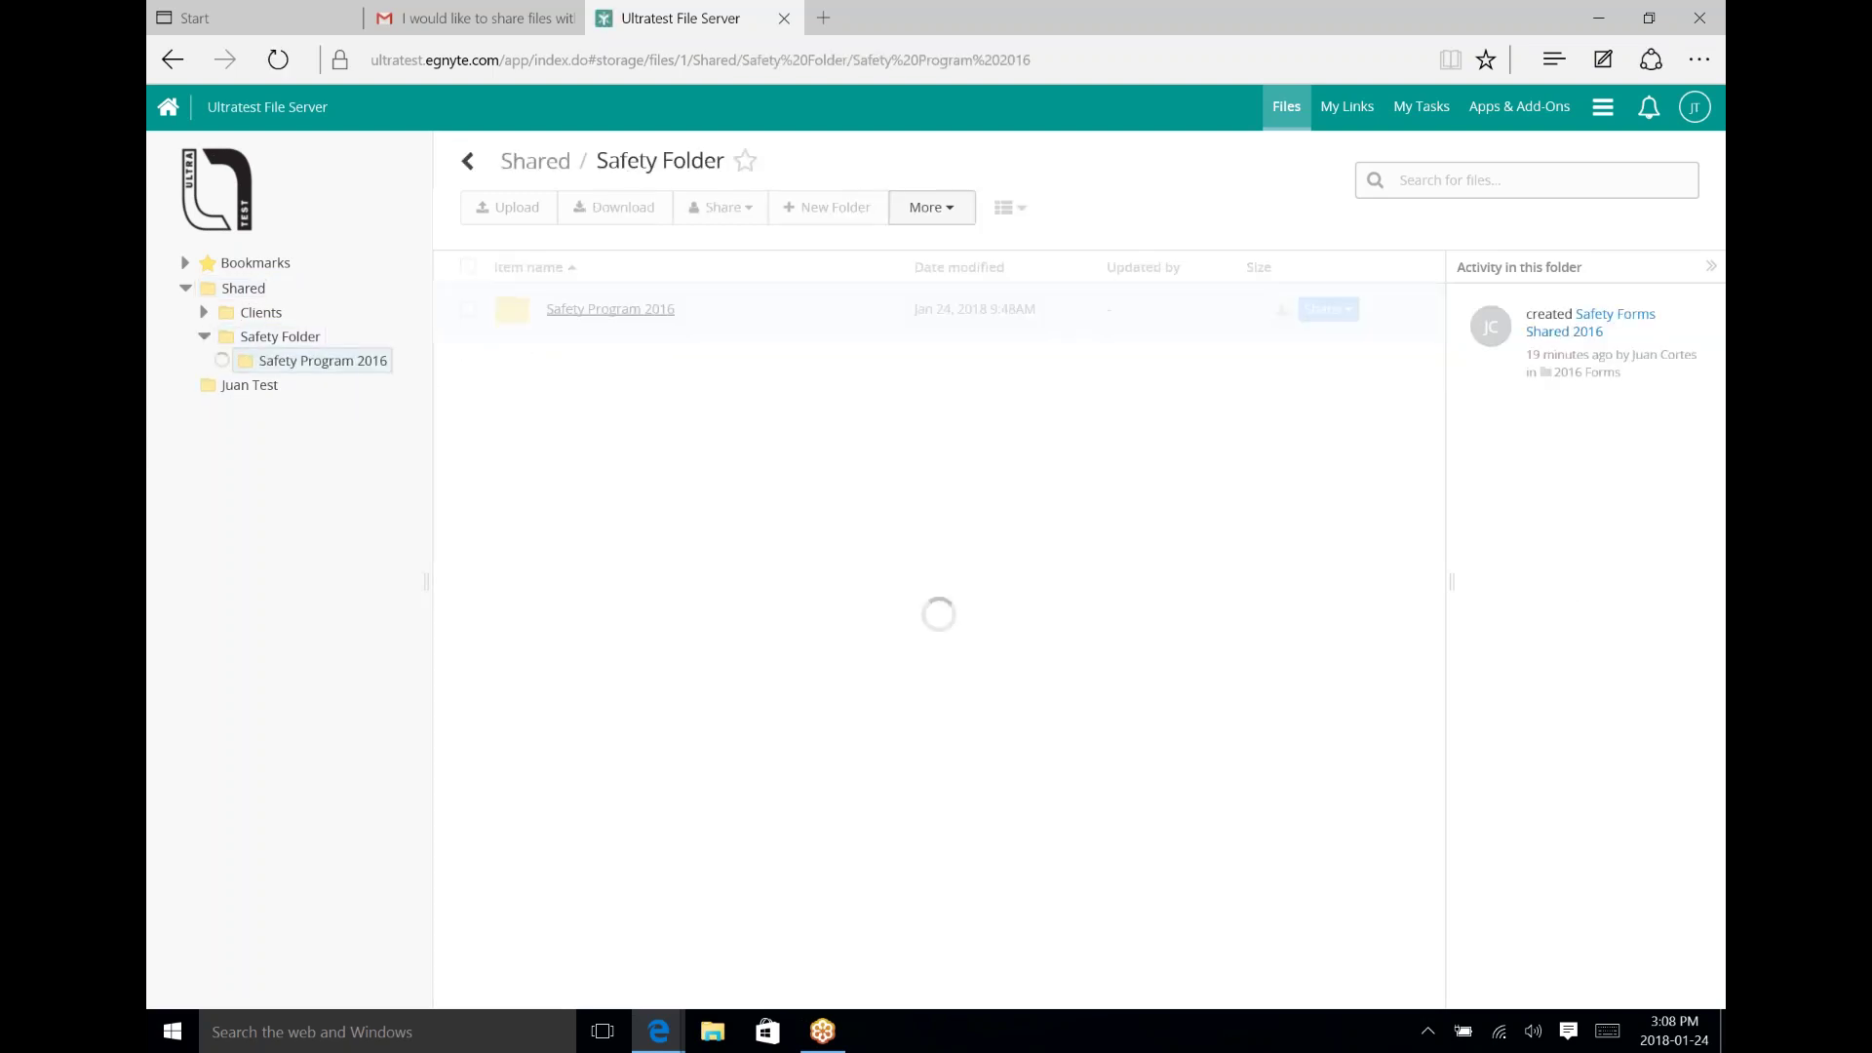
pyautogui.click(620, 316)
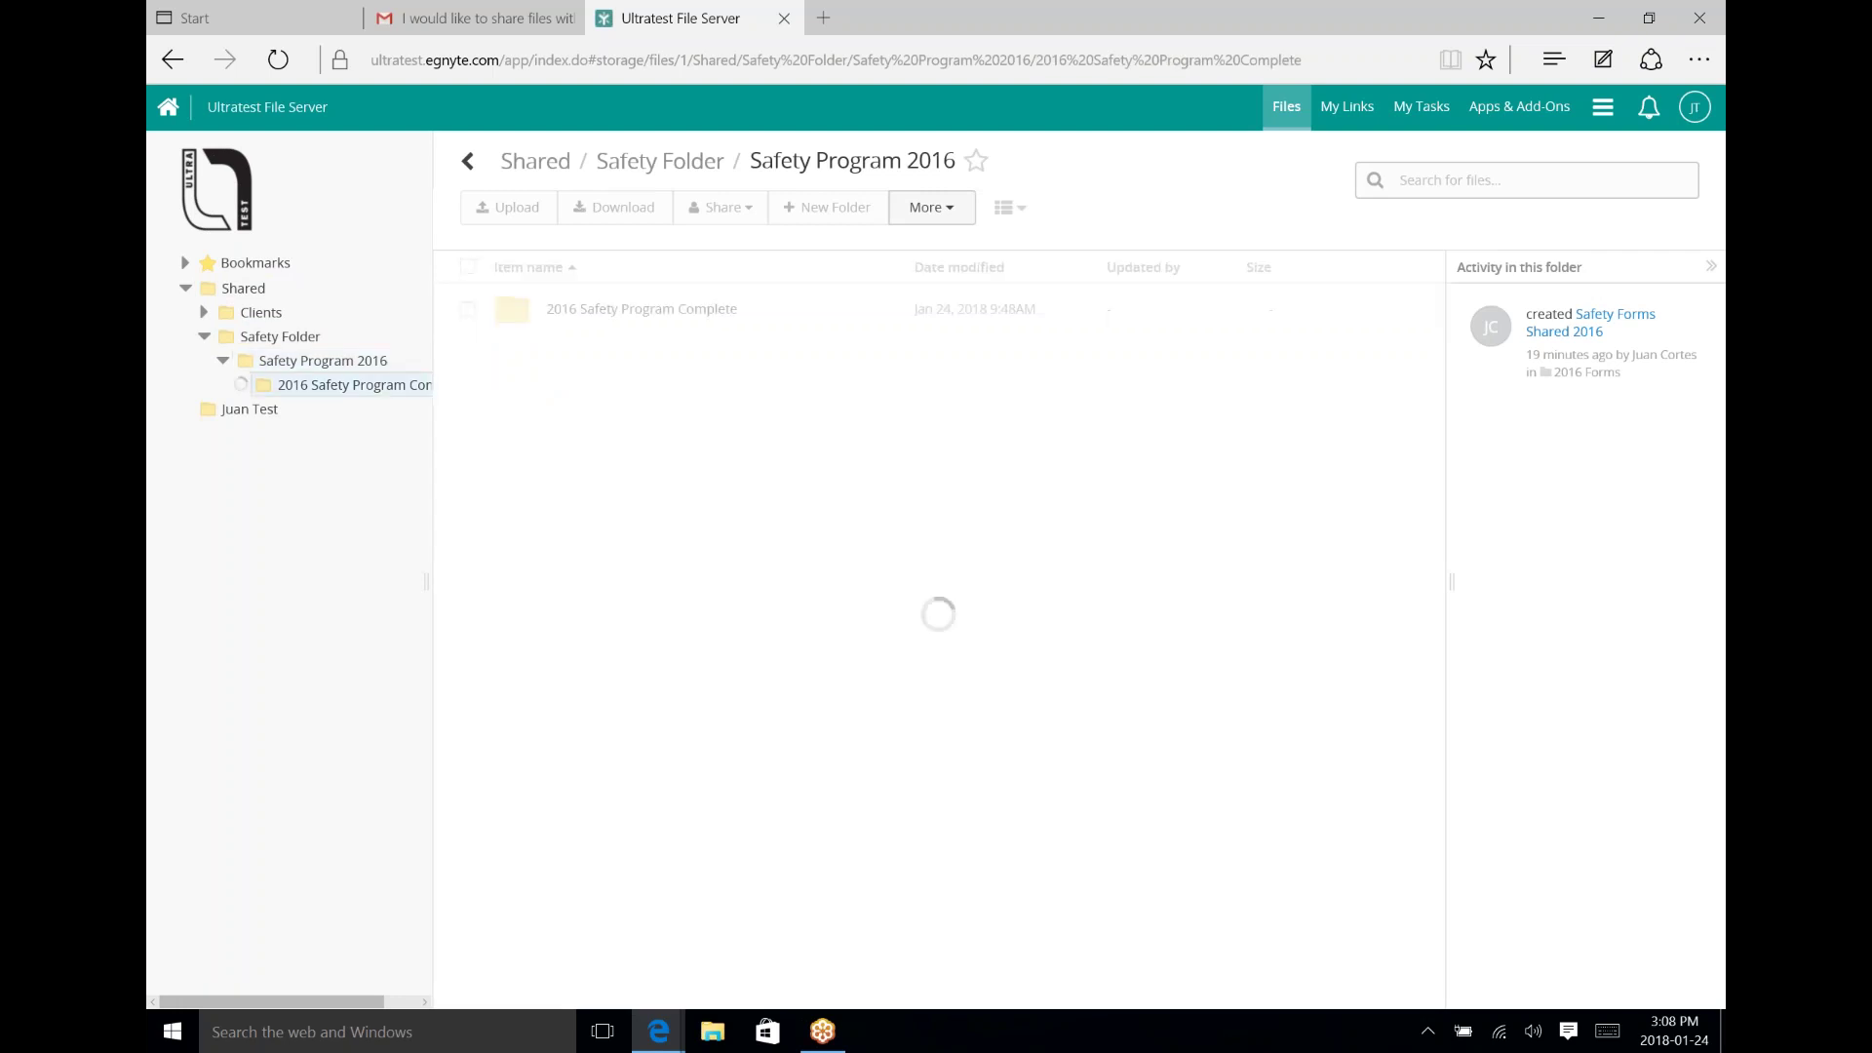
pyautogui.click(605, 310)
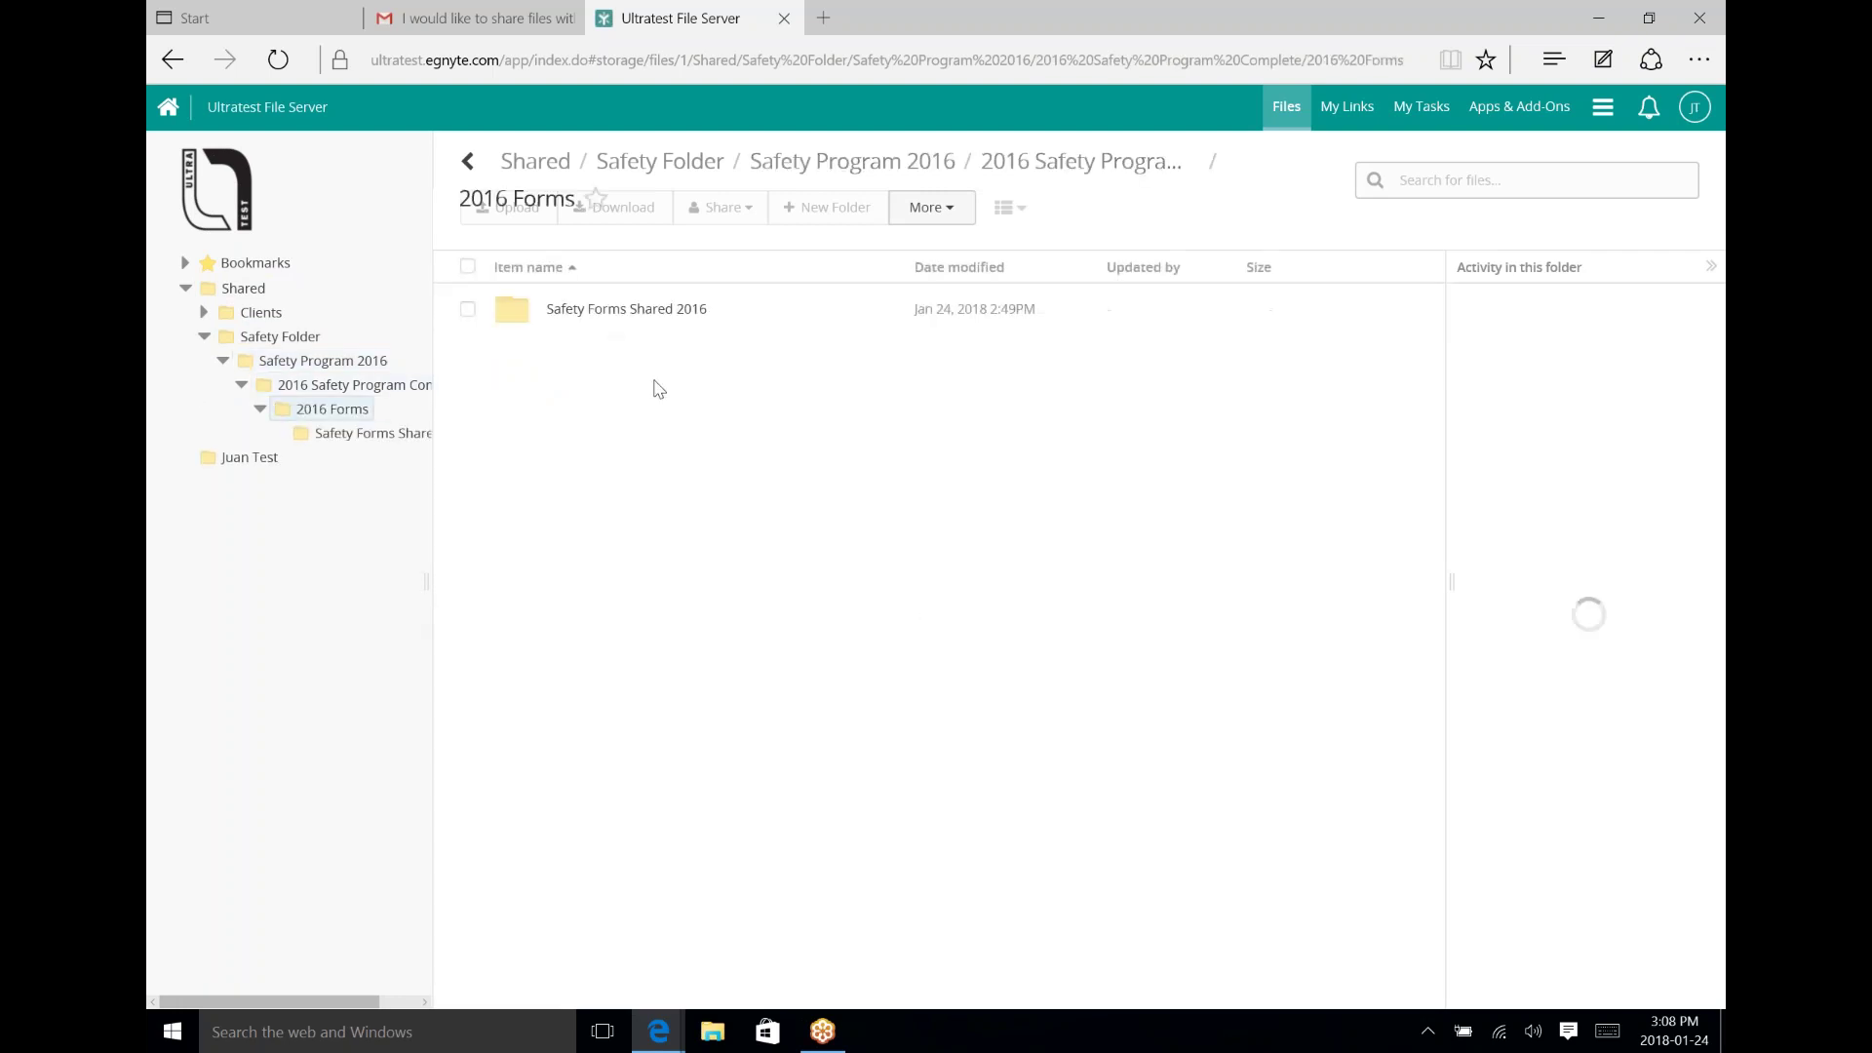
pyautogui.click(654, 312)
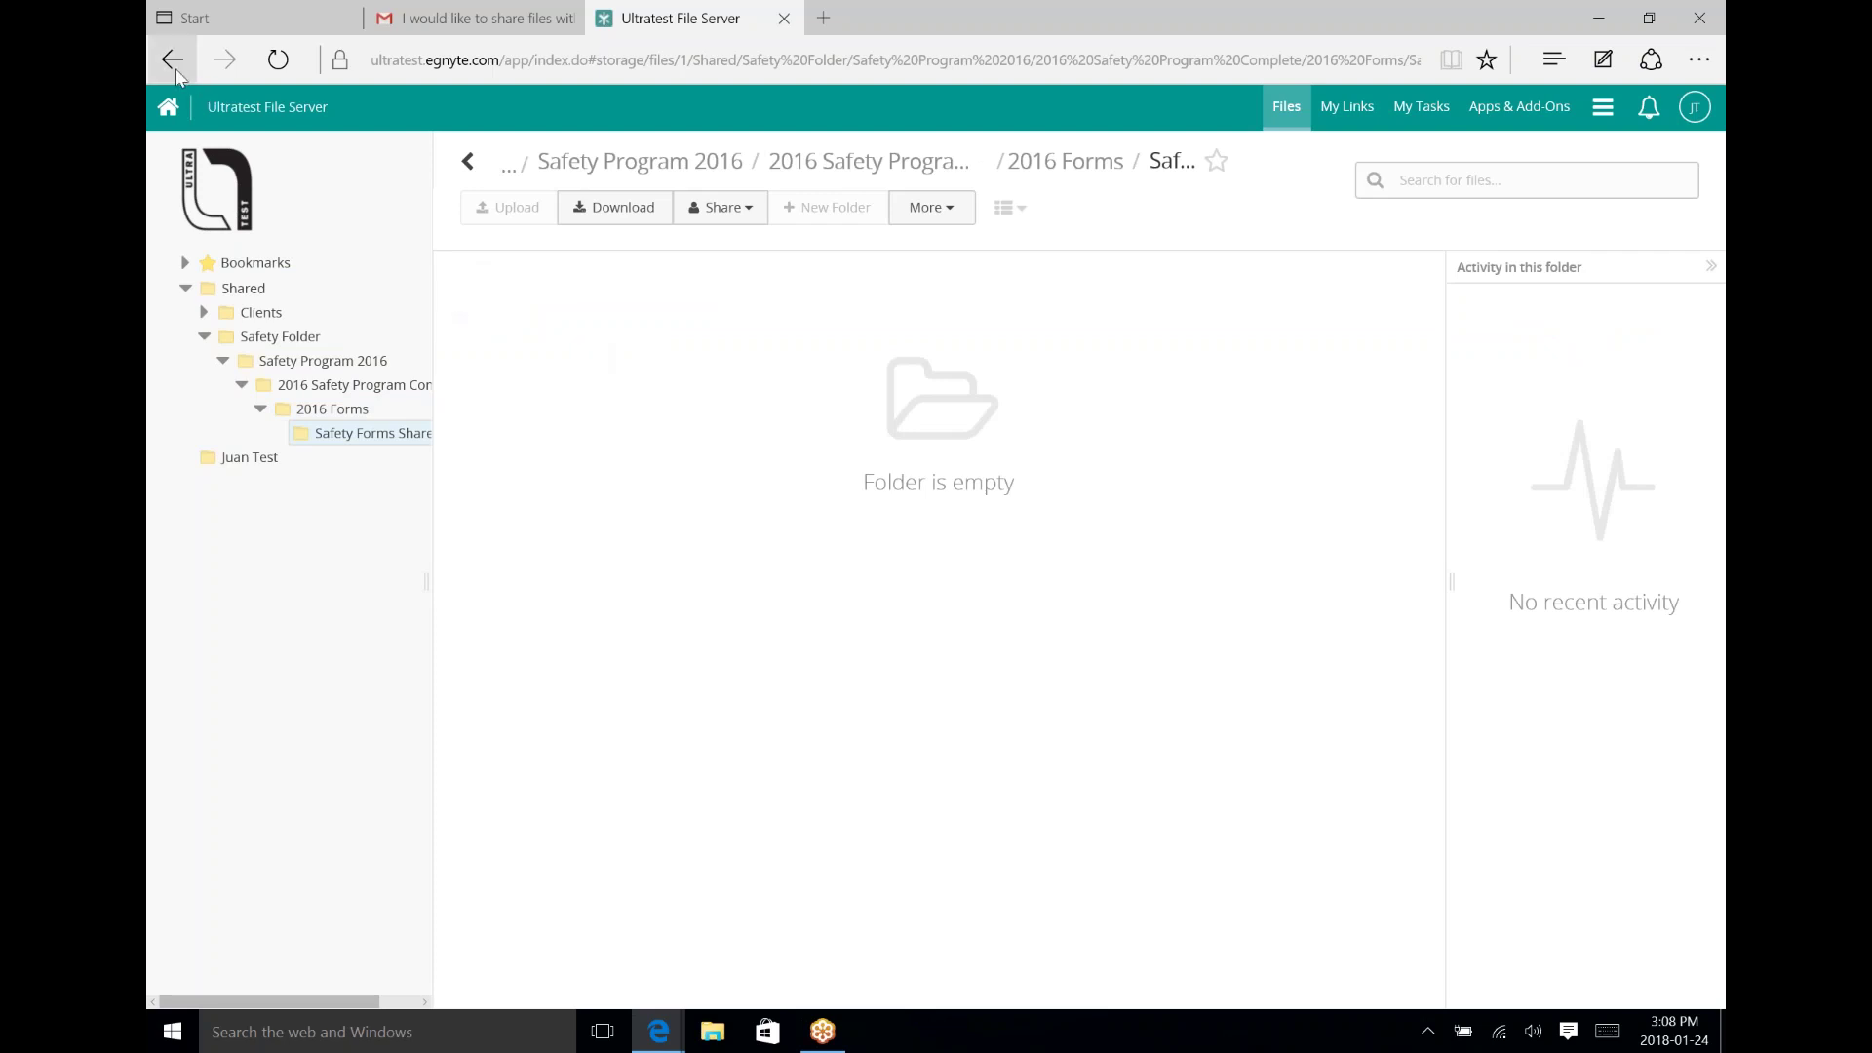
pyautogui.click(240, 319)
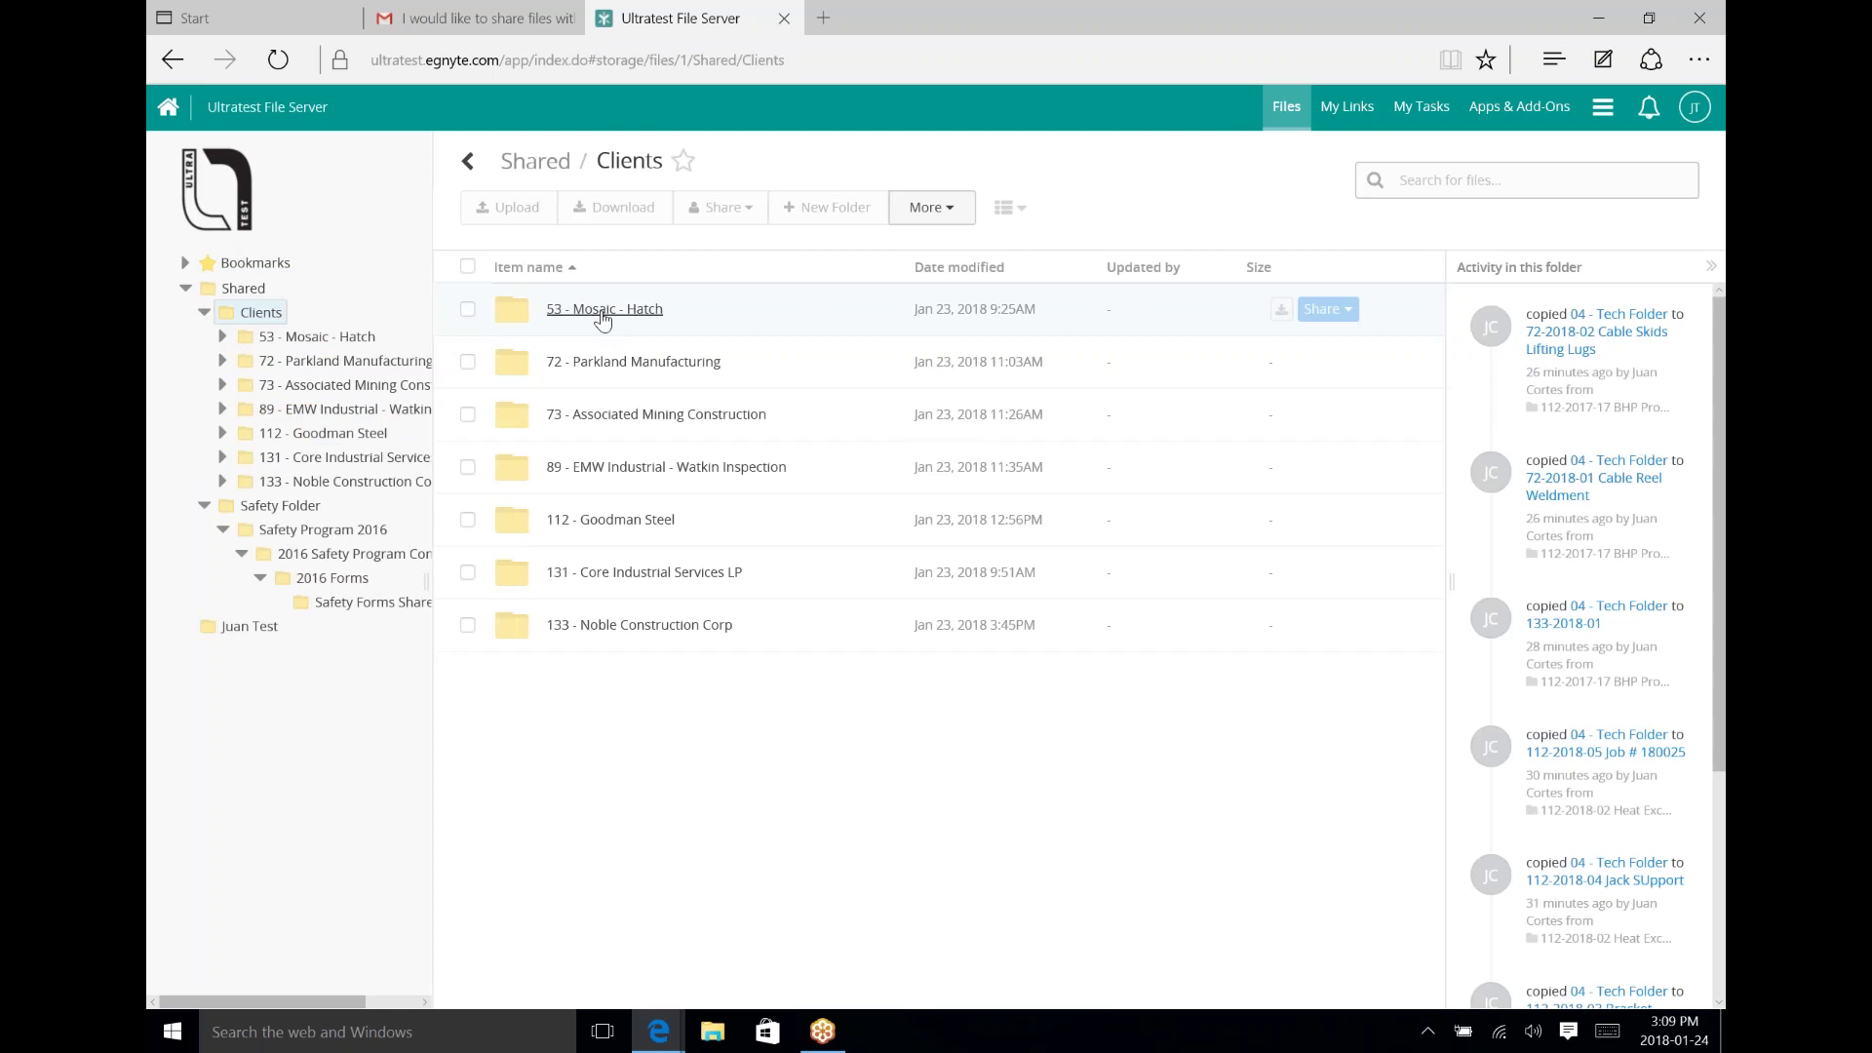
# - Navigate 112 - Goodman Steel > 112-2018-05 Job # 180025 > 04 - Tech Folder > 06 - LEMs
pyautogui.click(599, 526)
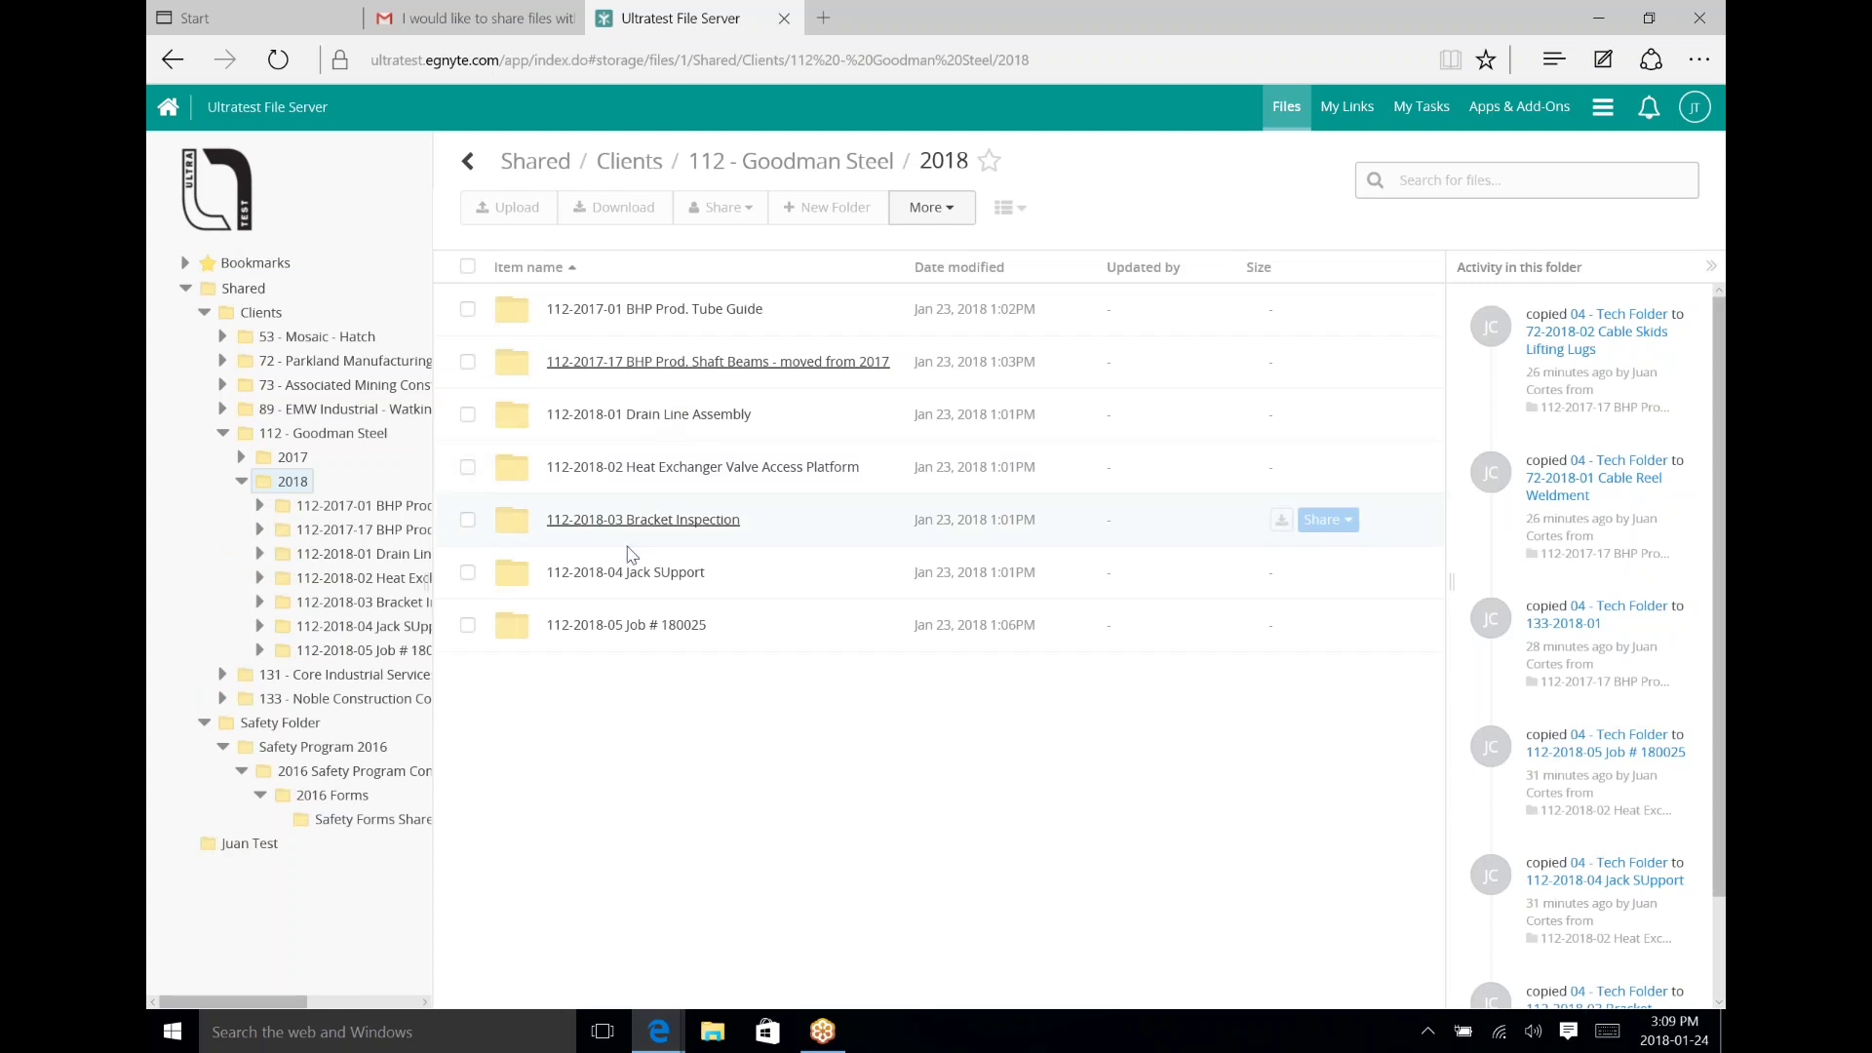
pyautogui.click(624, 625)
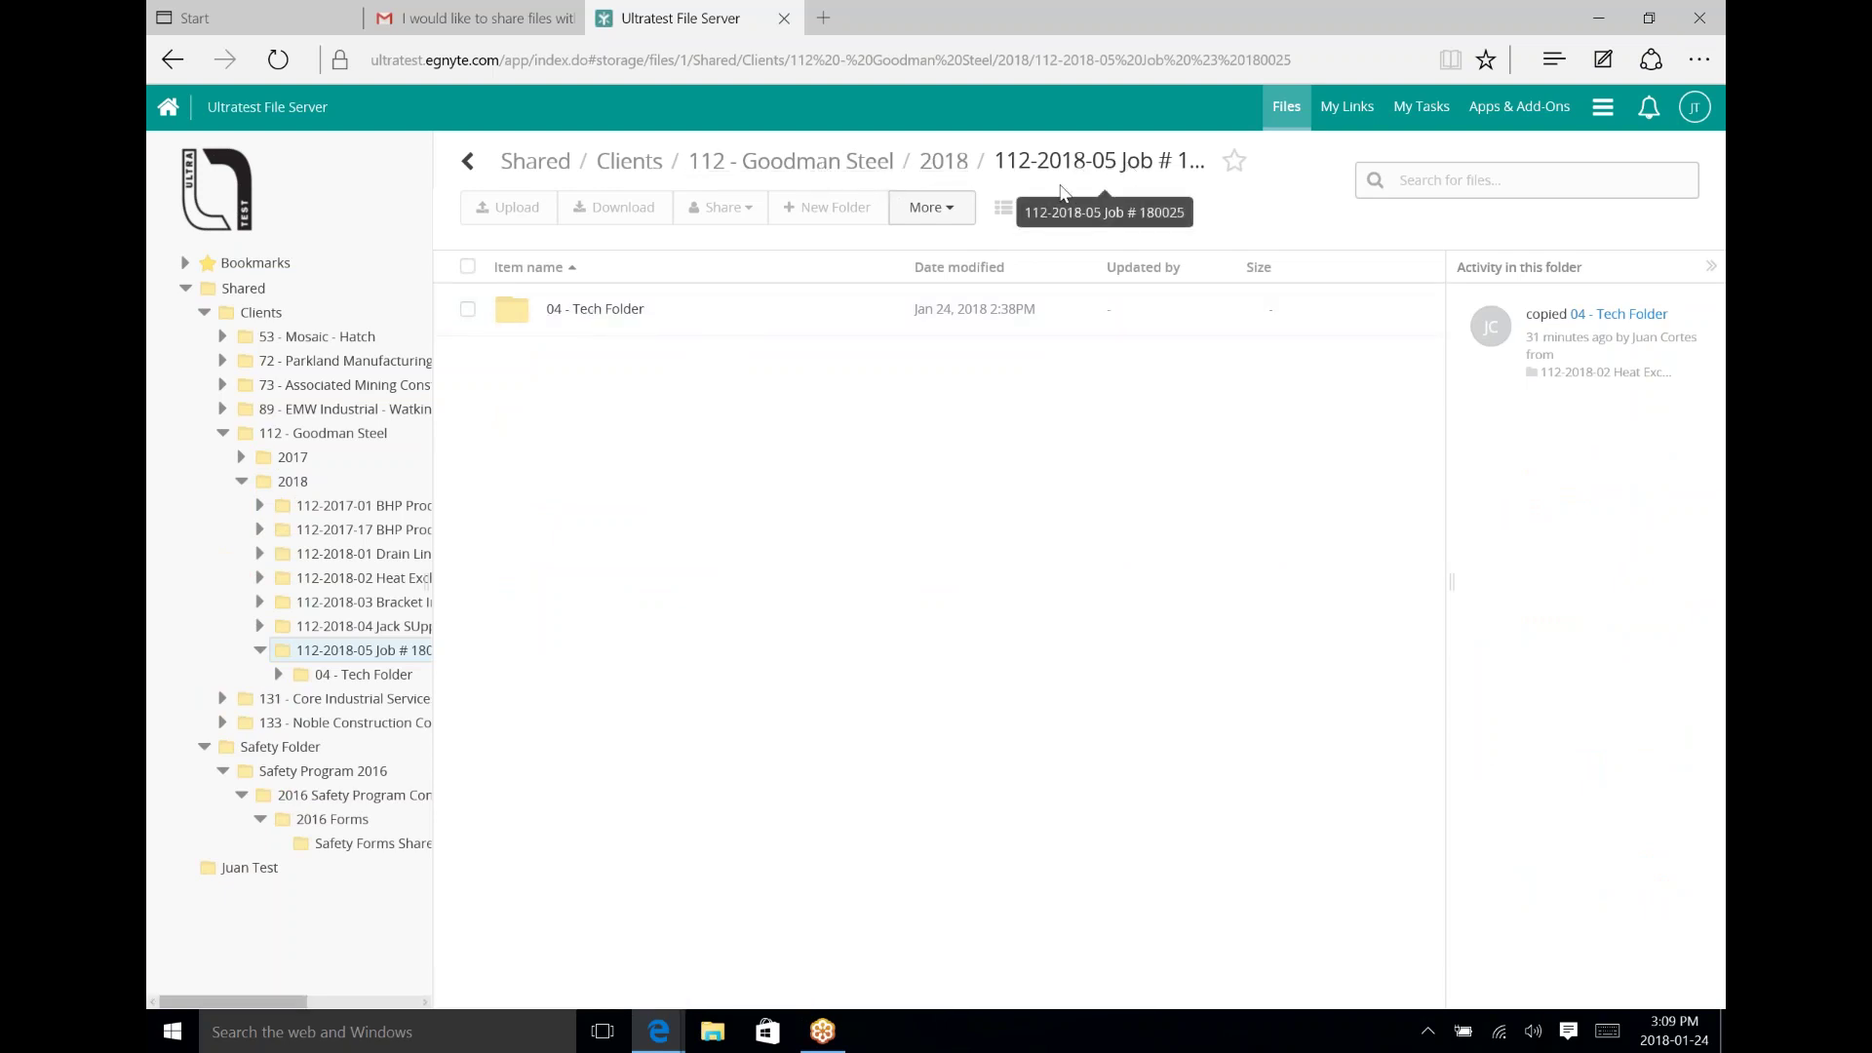
pyautogui.click(608, 311)
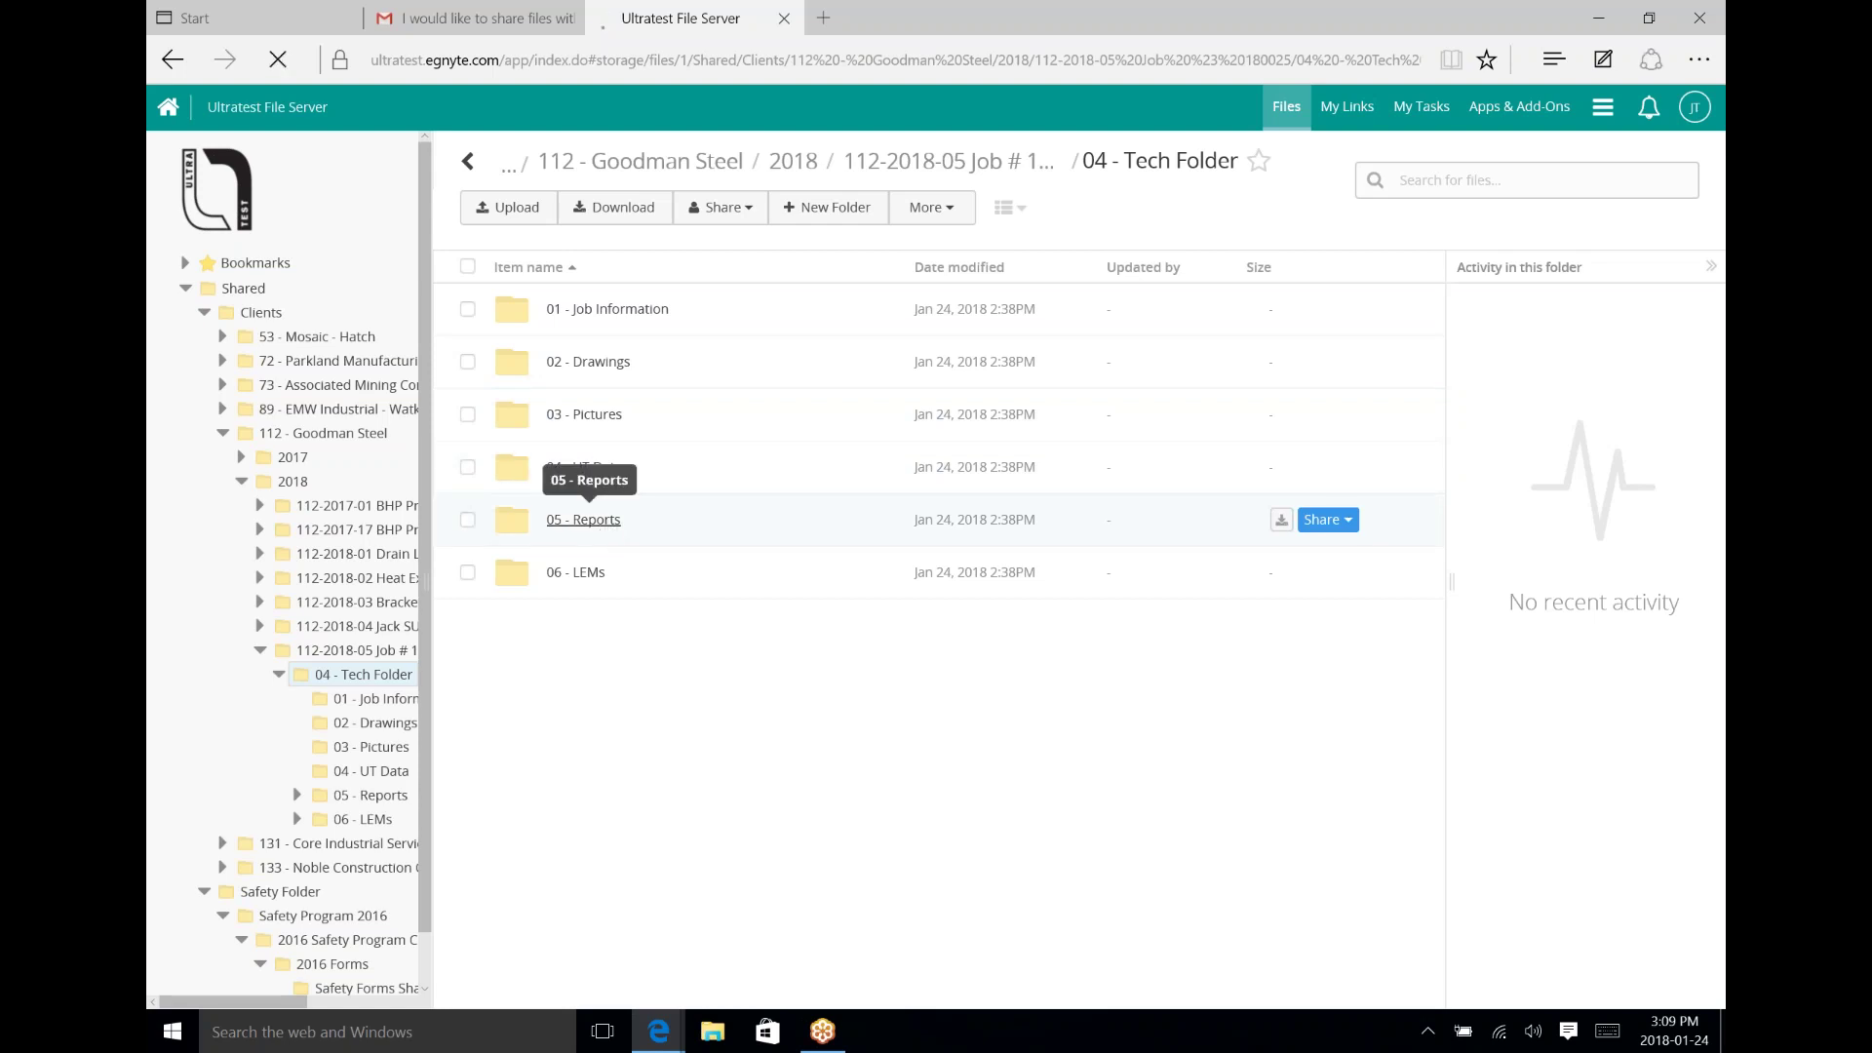
pyautogui.click(606, 522)
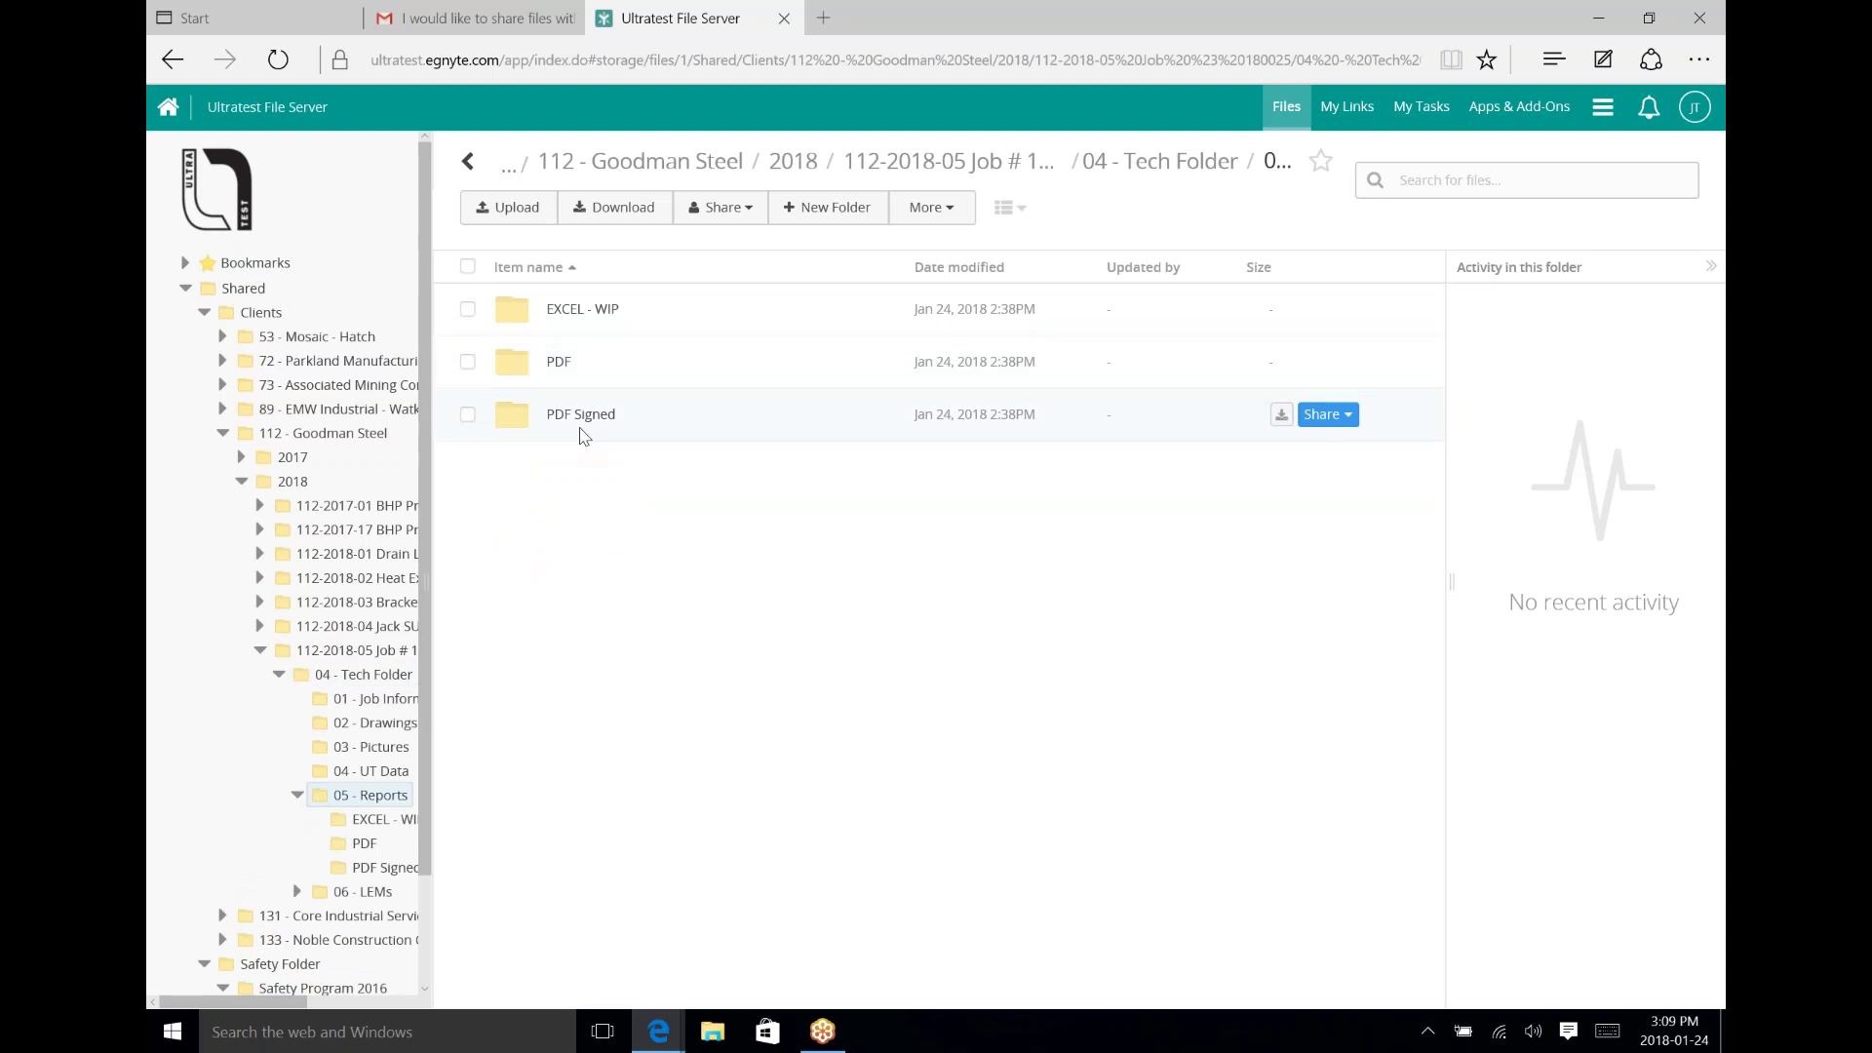
pyautogui.click(175, 63)
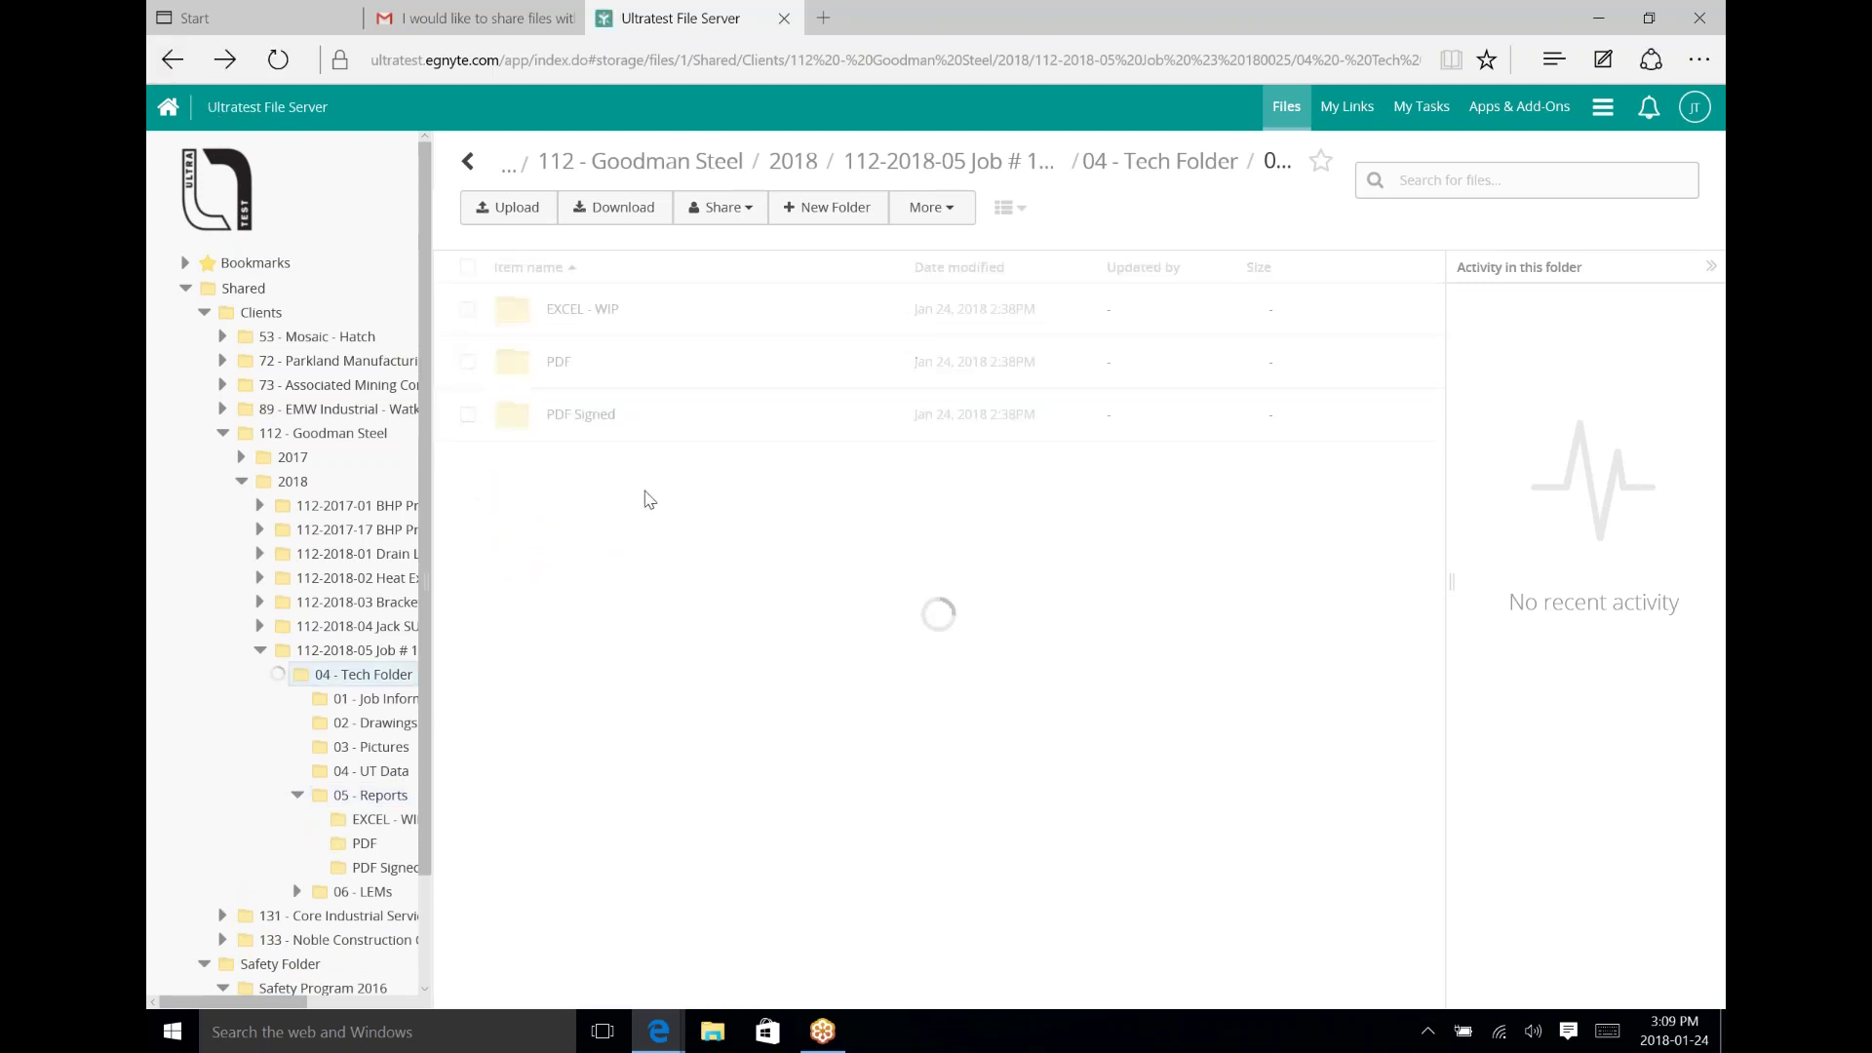
pyautogui.click(576, 577)
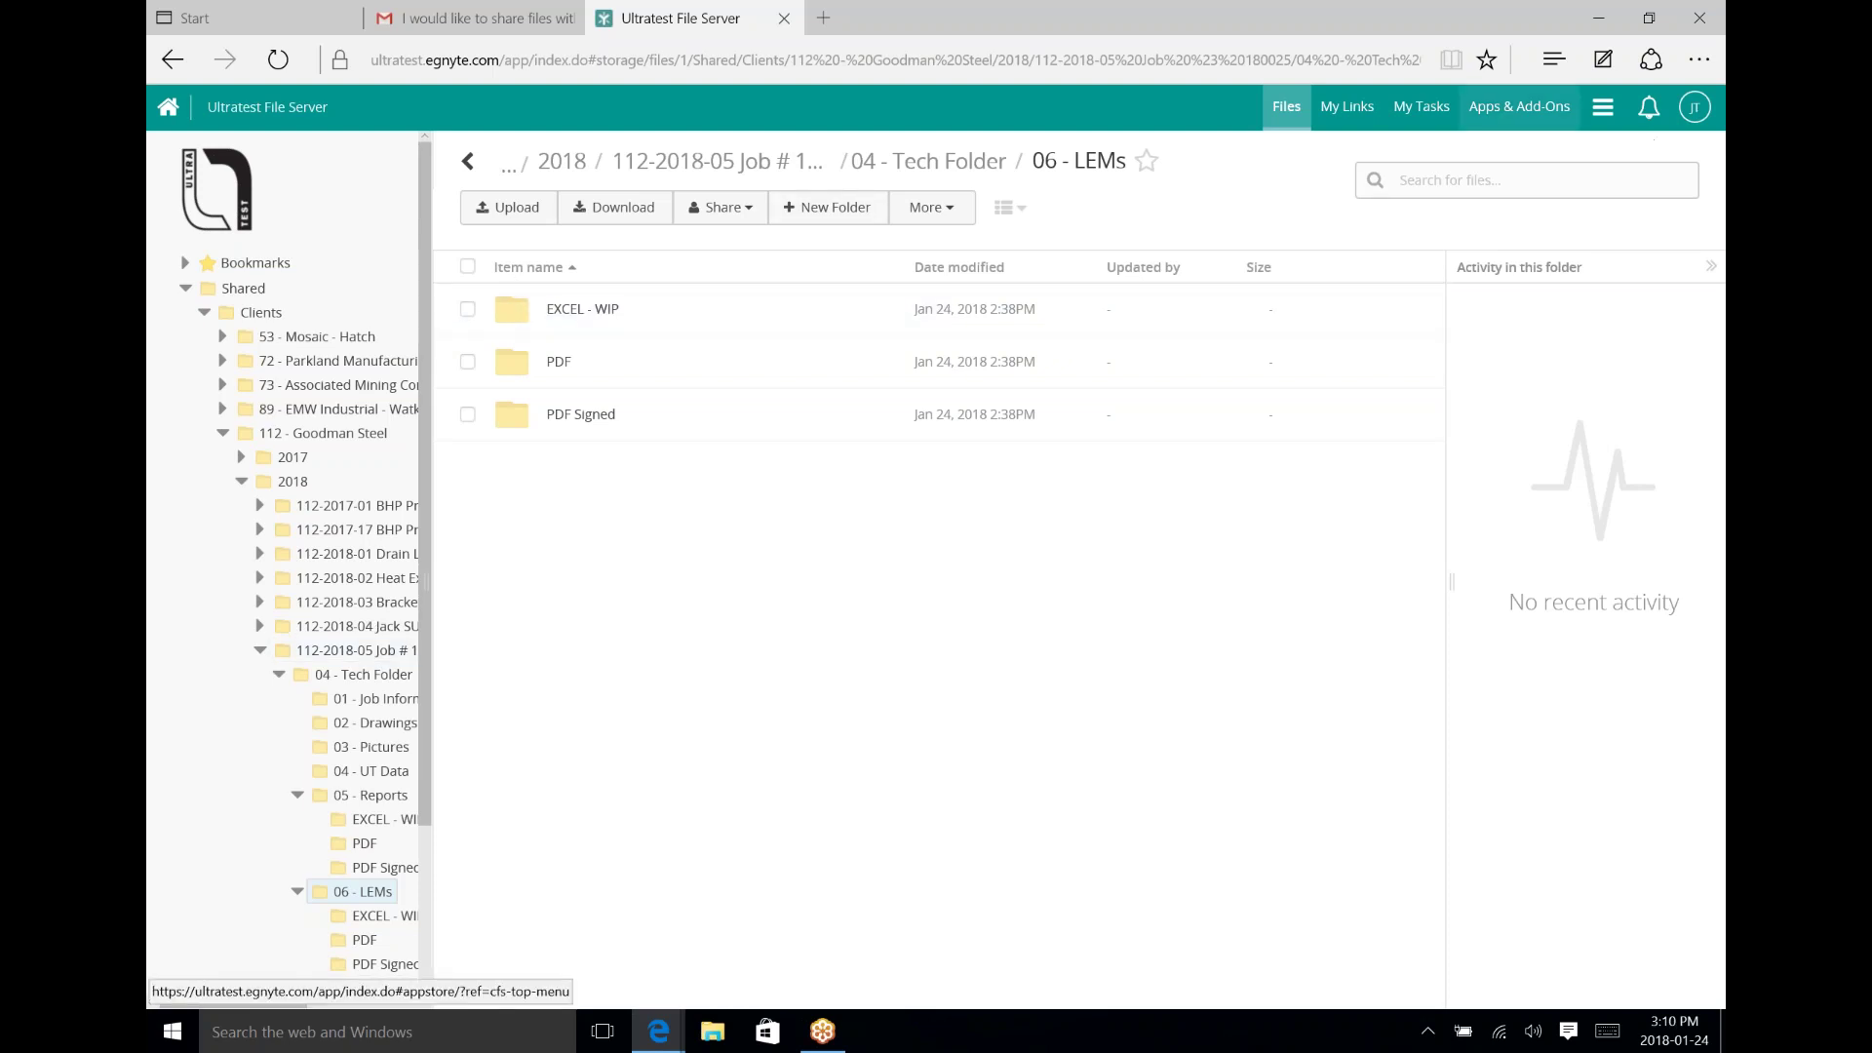
# - Download the Windows Egnyte Desktop Sync installer from the Egnyte Apps page and run it
pyautogui.click(1508, 117)
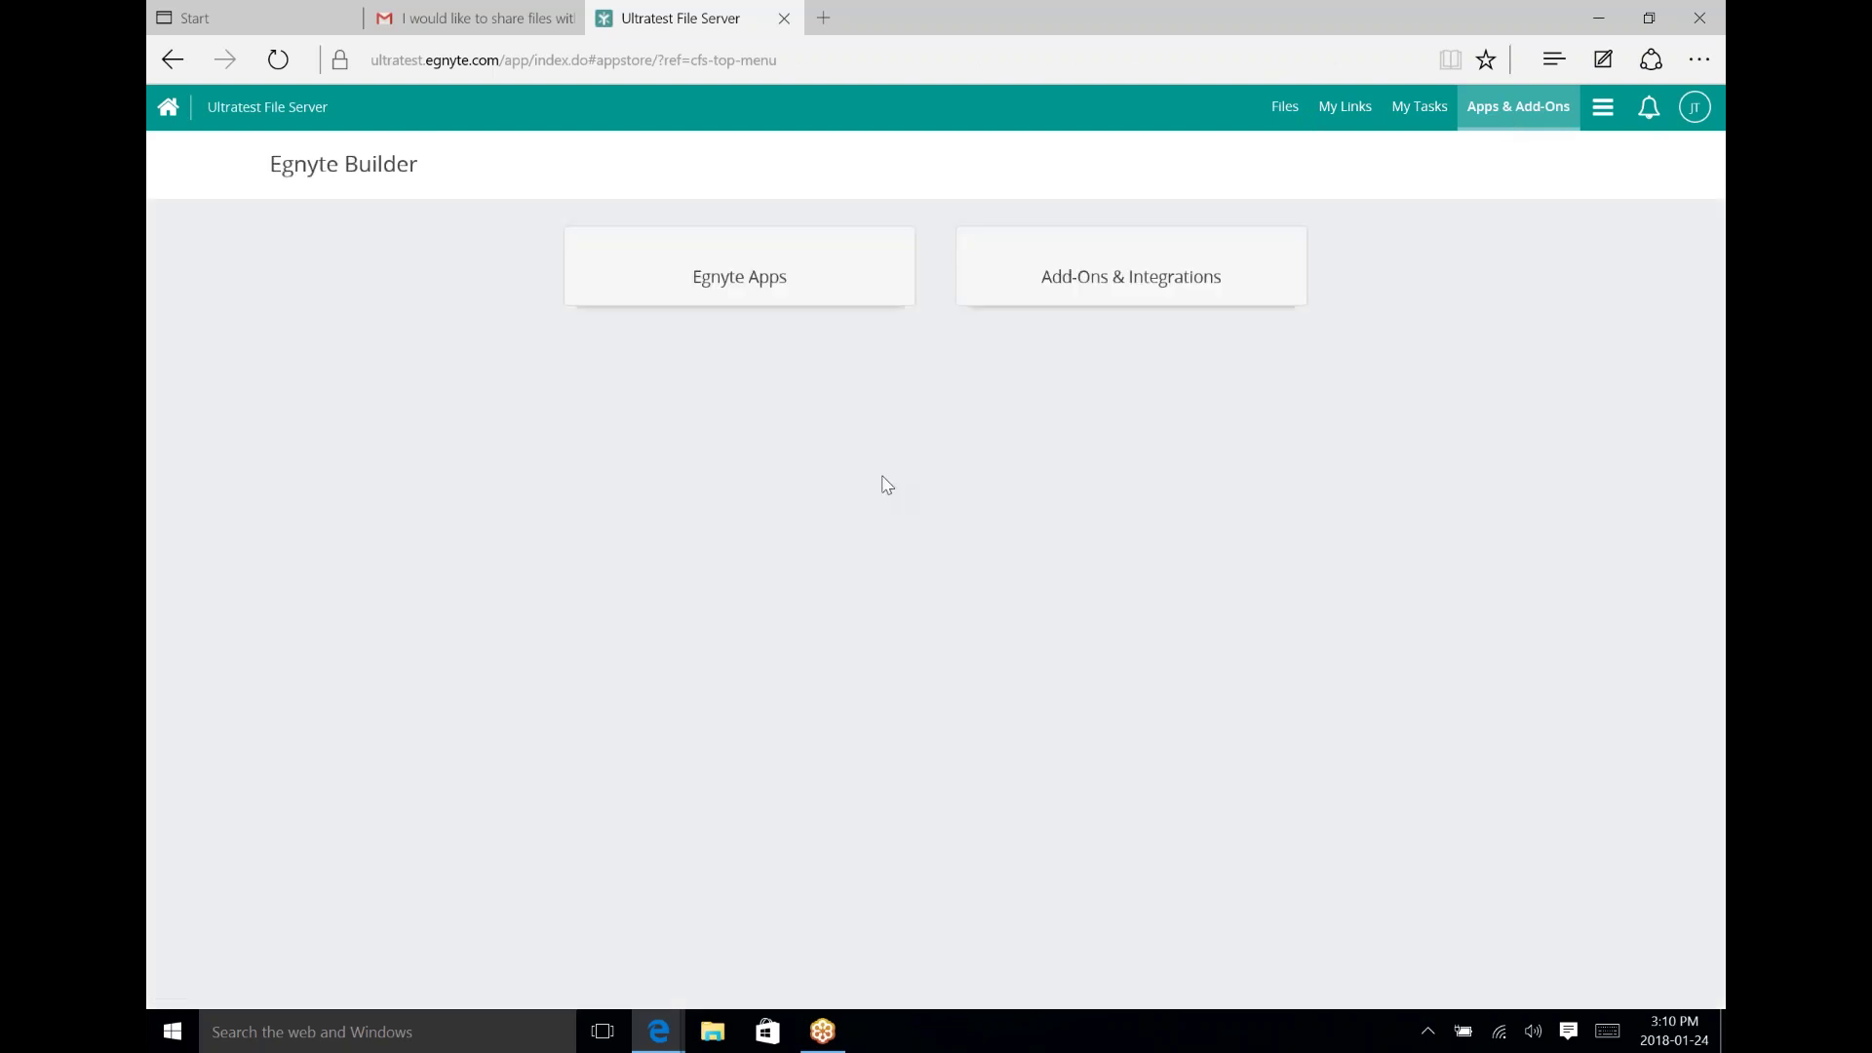
pyautogui.click(770, 427)
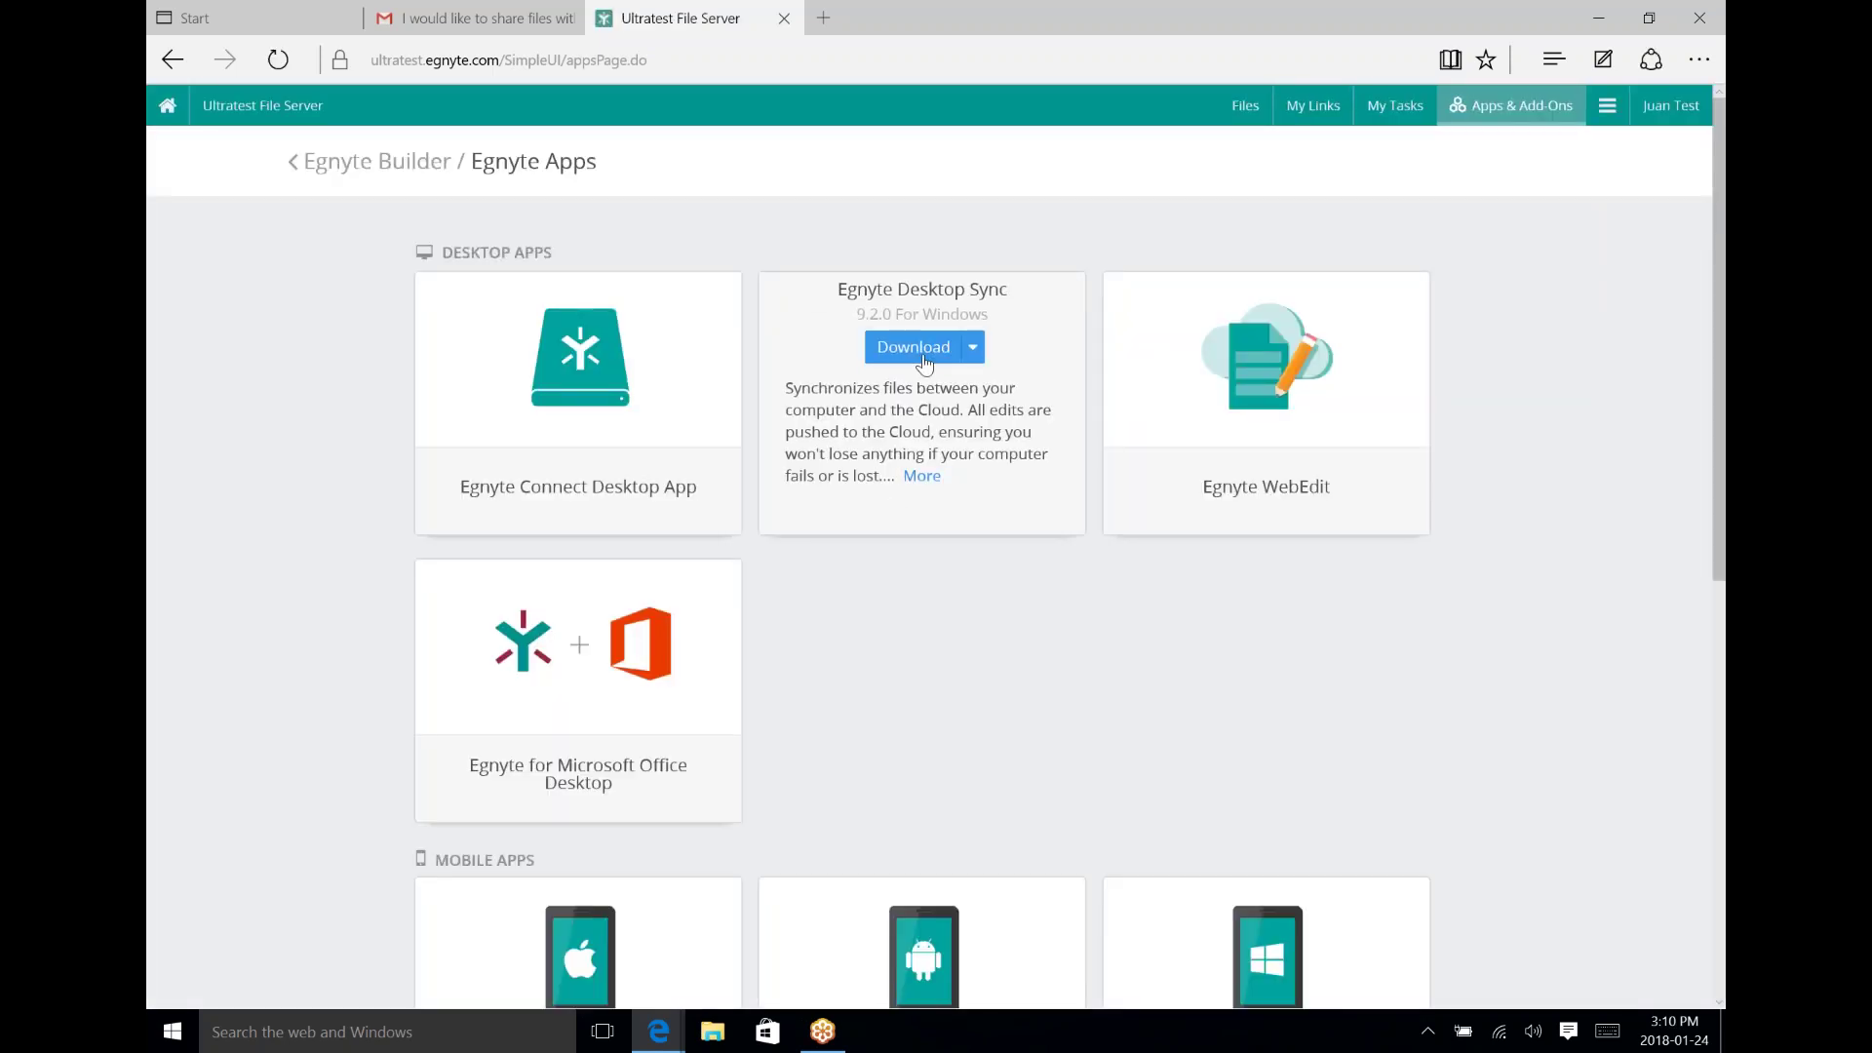
pyautogui.click(917, 349)
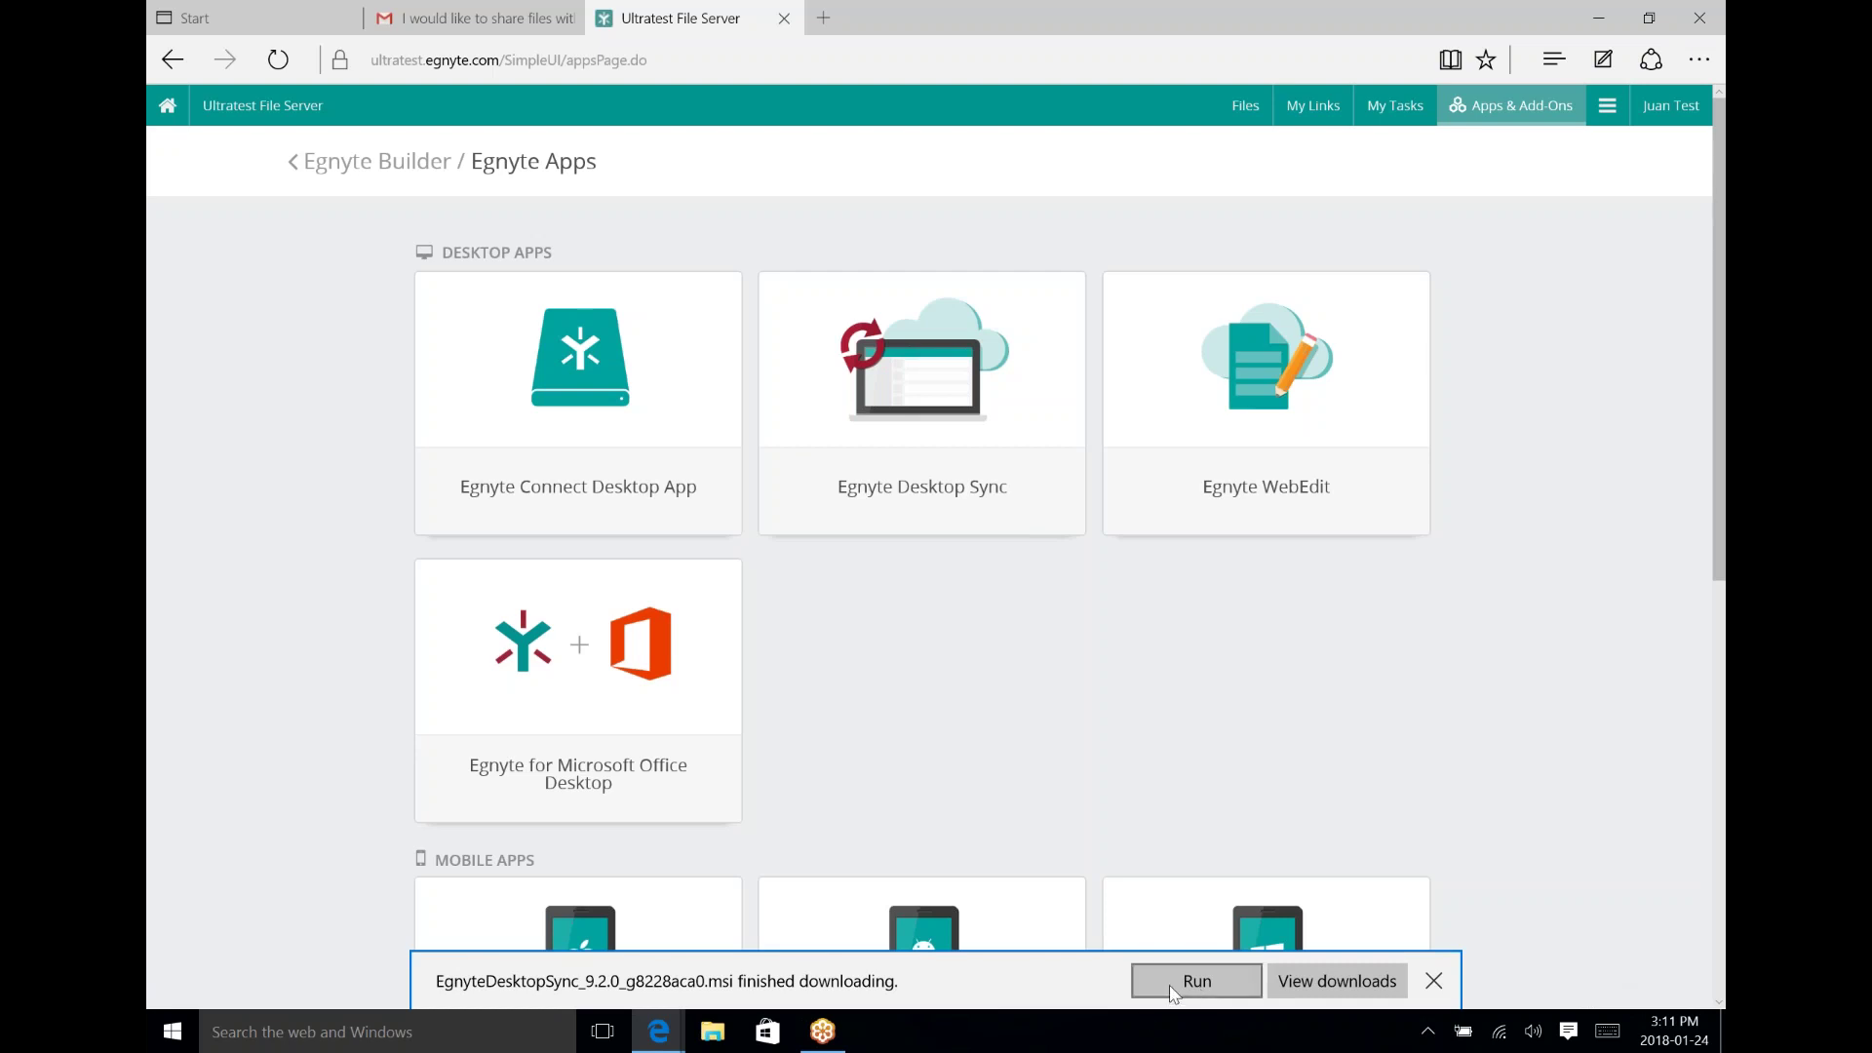
pyautogui.click(1168, 985)
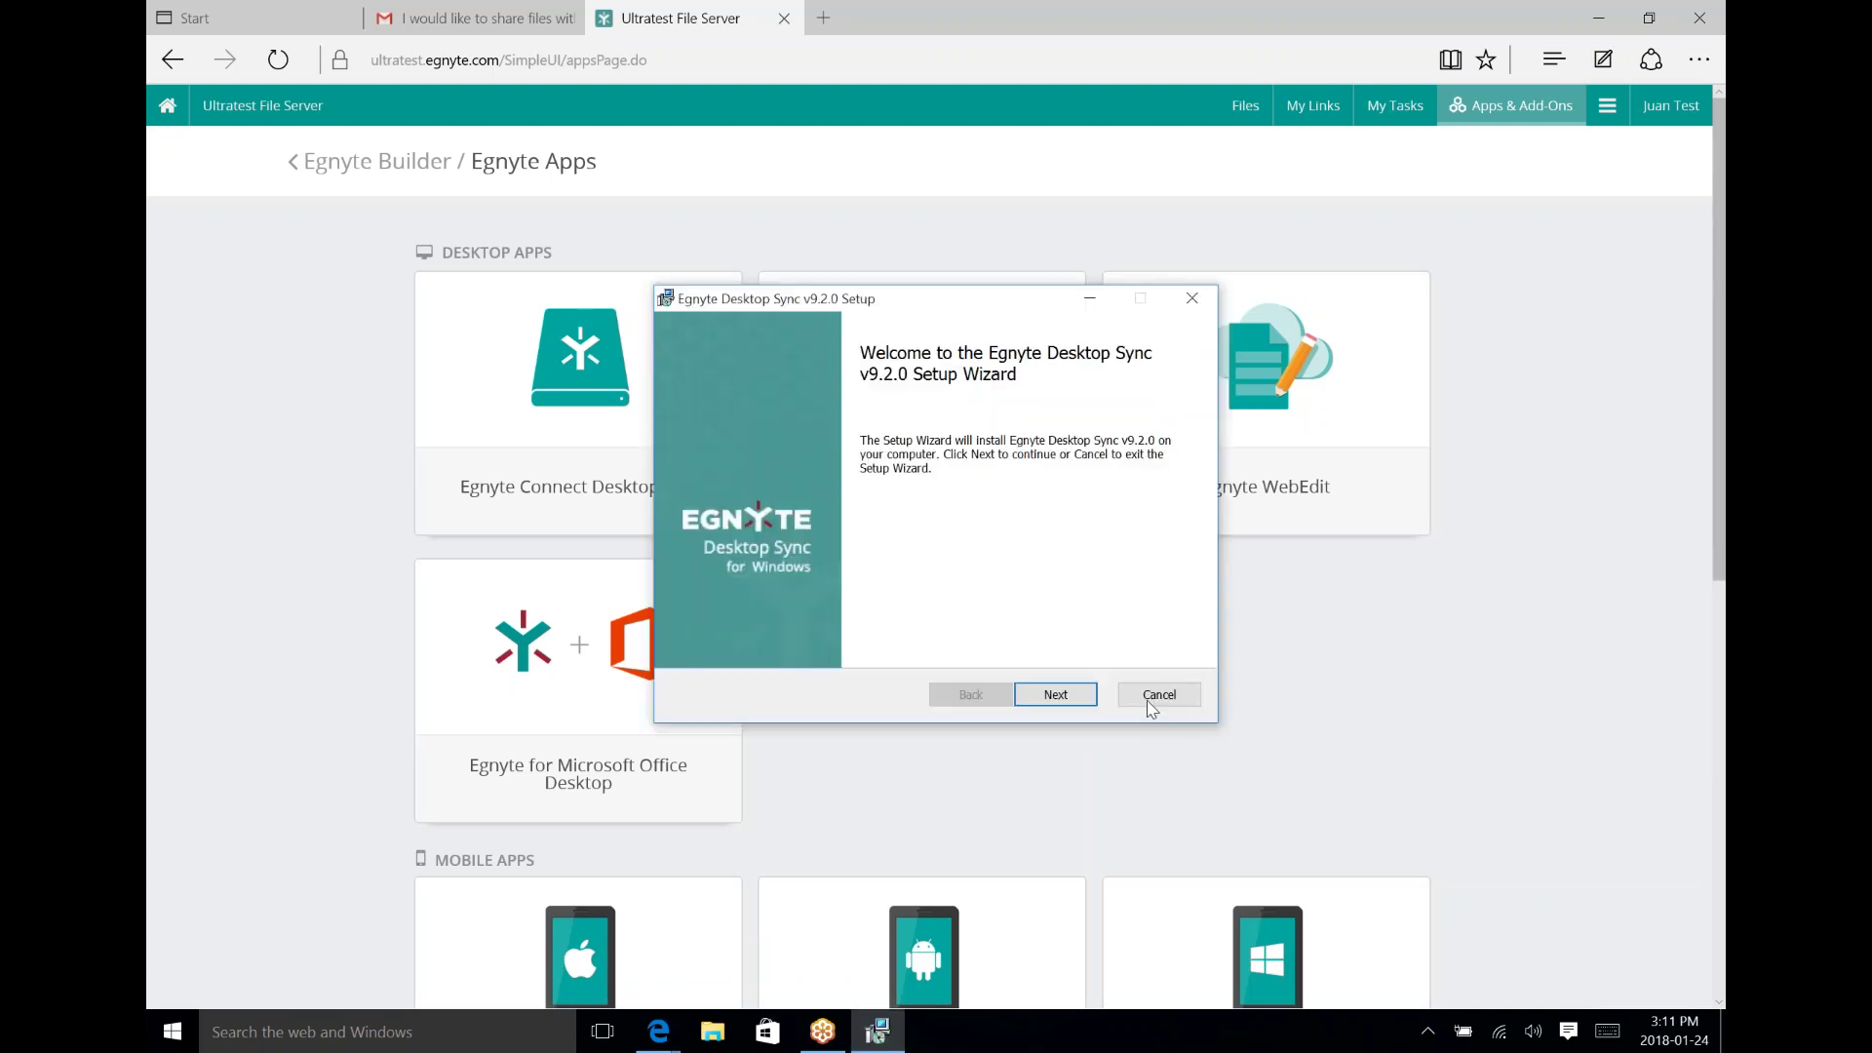
# - Run through the Setup Wizard keeping the C:\Egnyte\ data folder, install, and finish
pyautogui.click(1061, 699)
pyautogui.click(1060, 697)
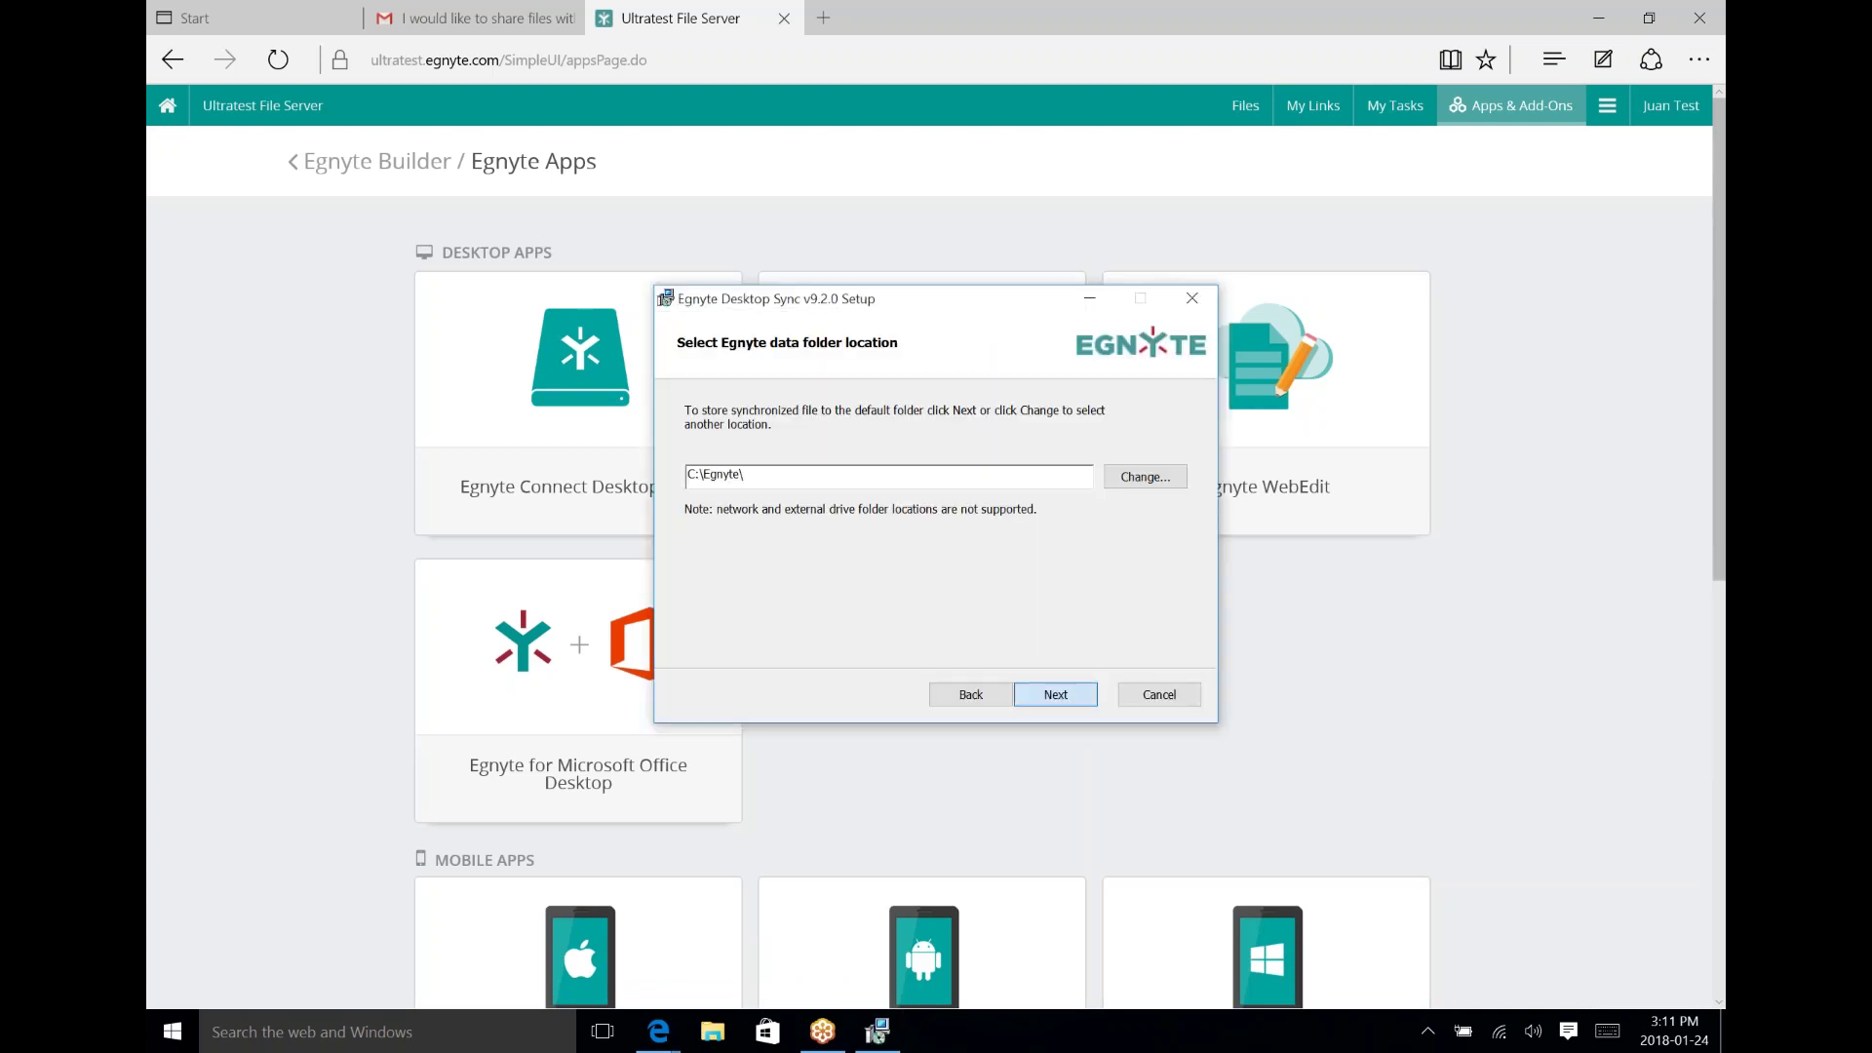
pyautogui.click(1055, 694)
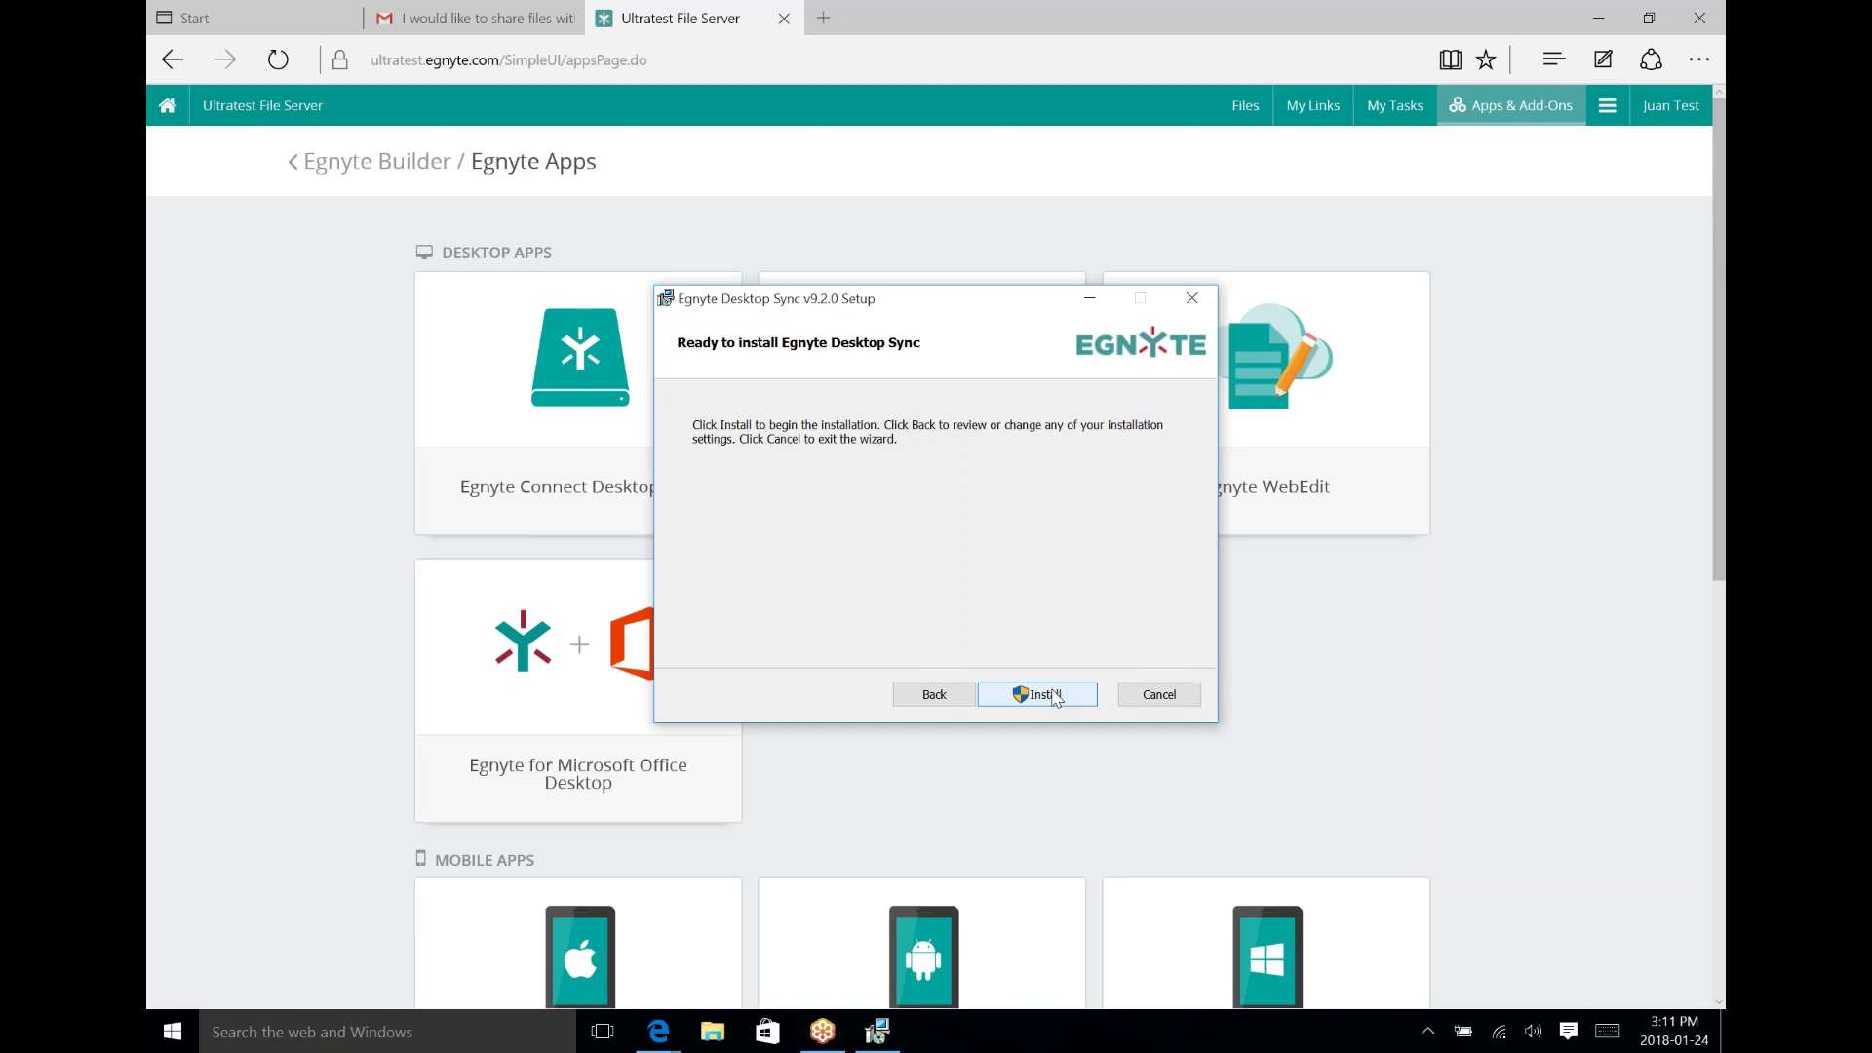
pyautogui.click(1051, 689)
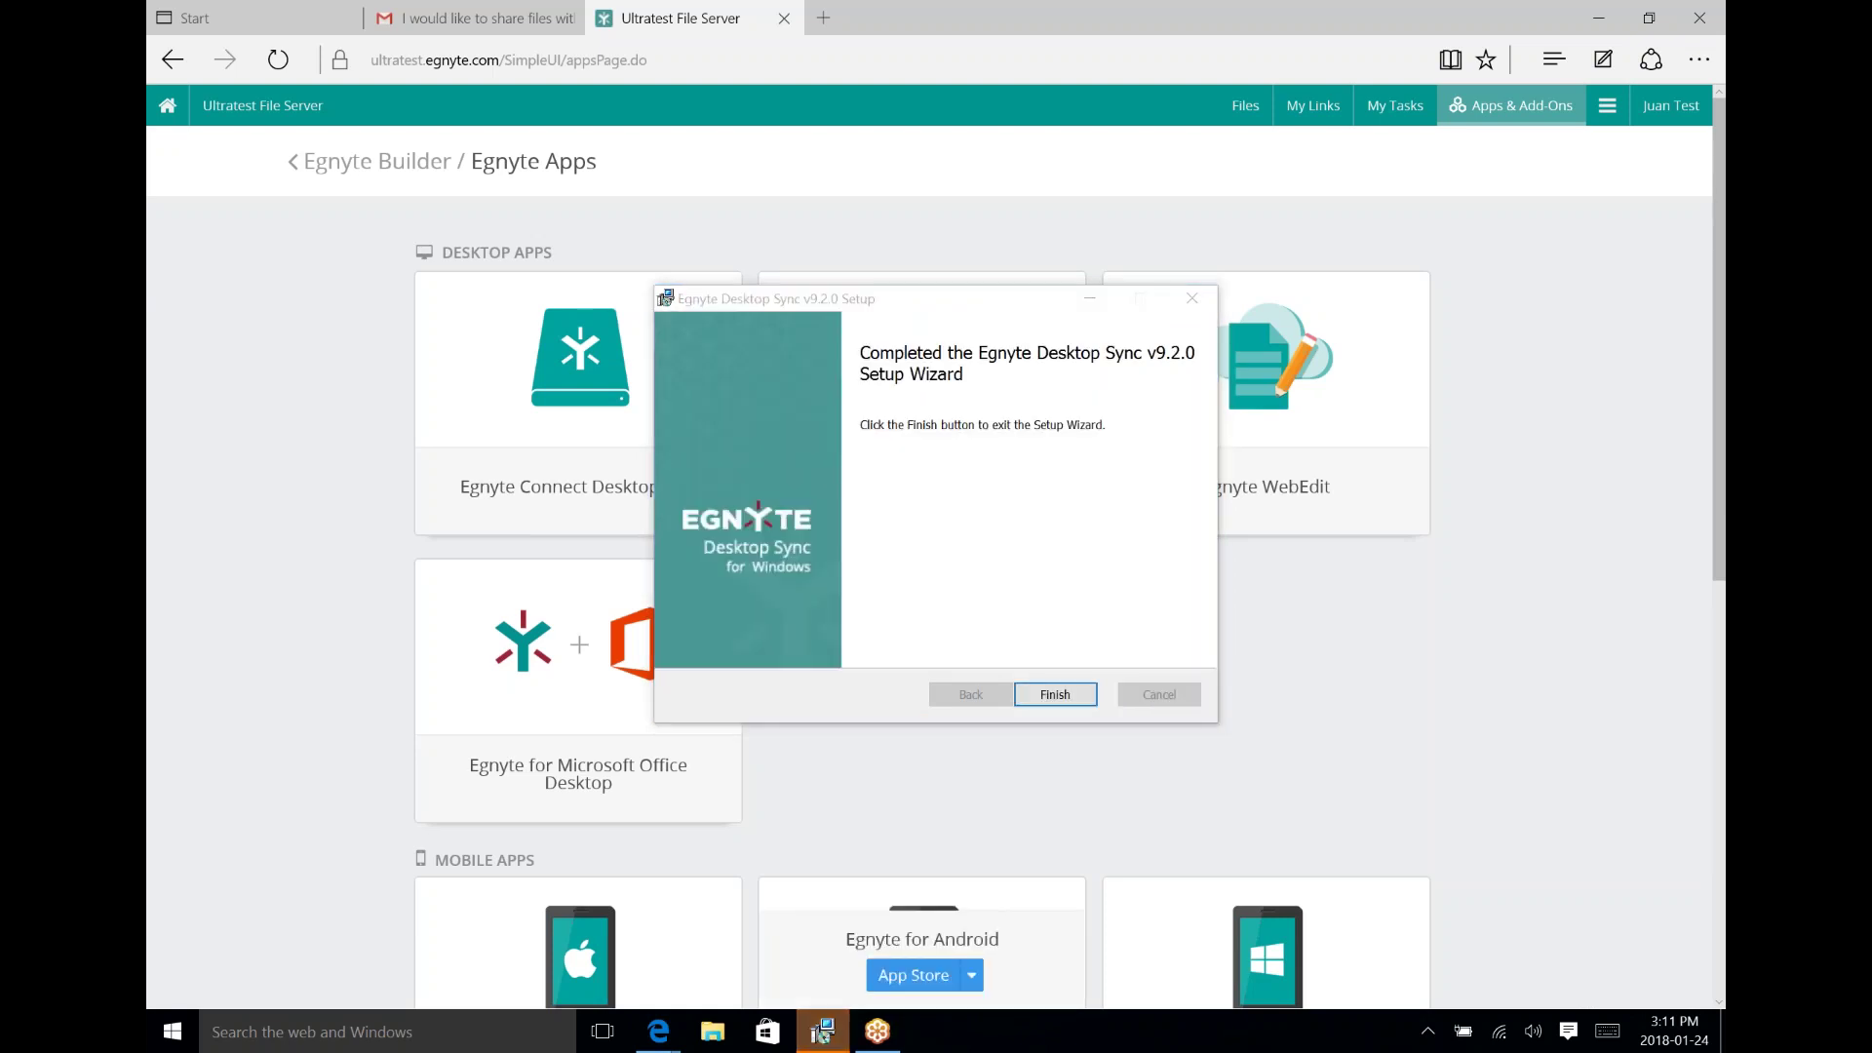
pyautogui.click(1055, 694)
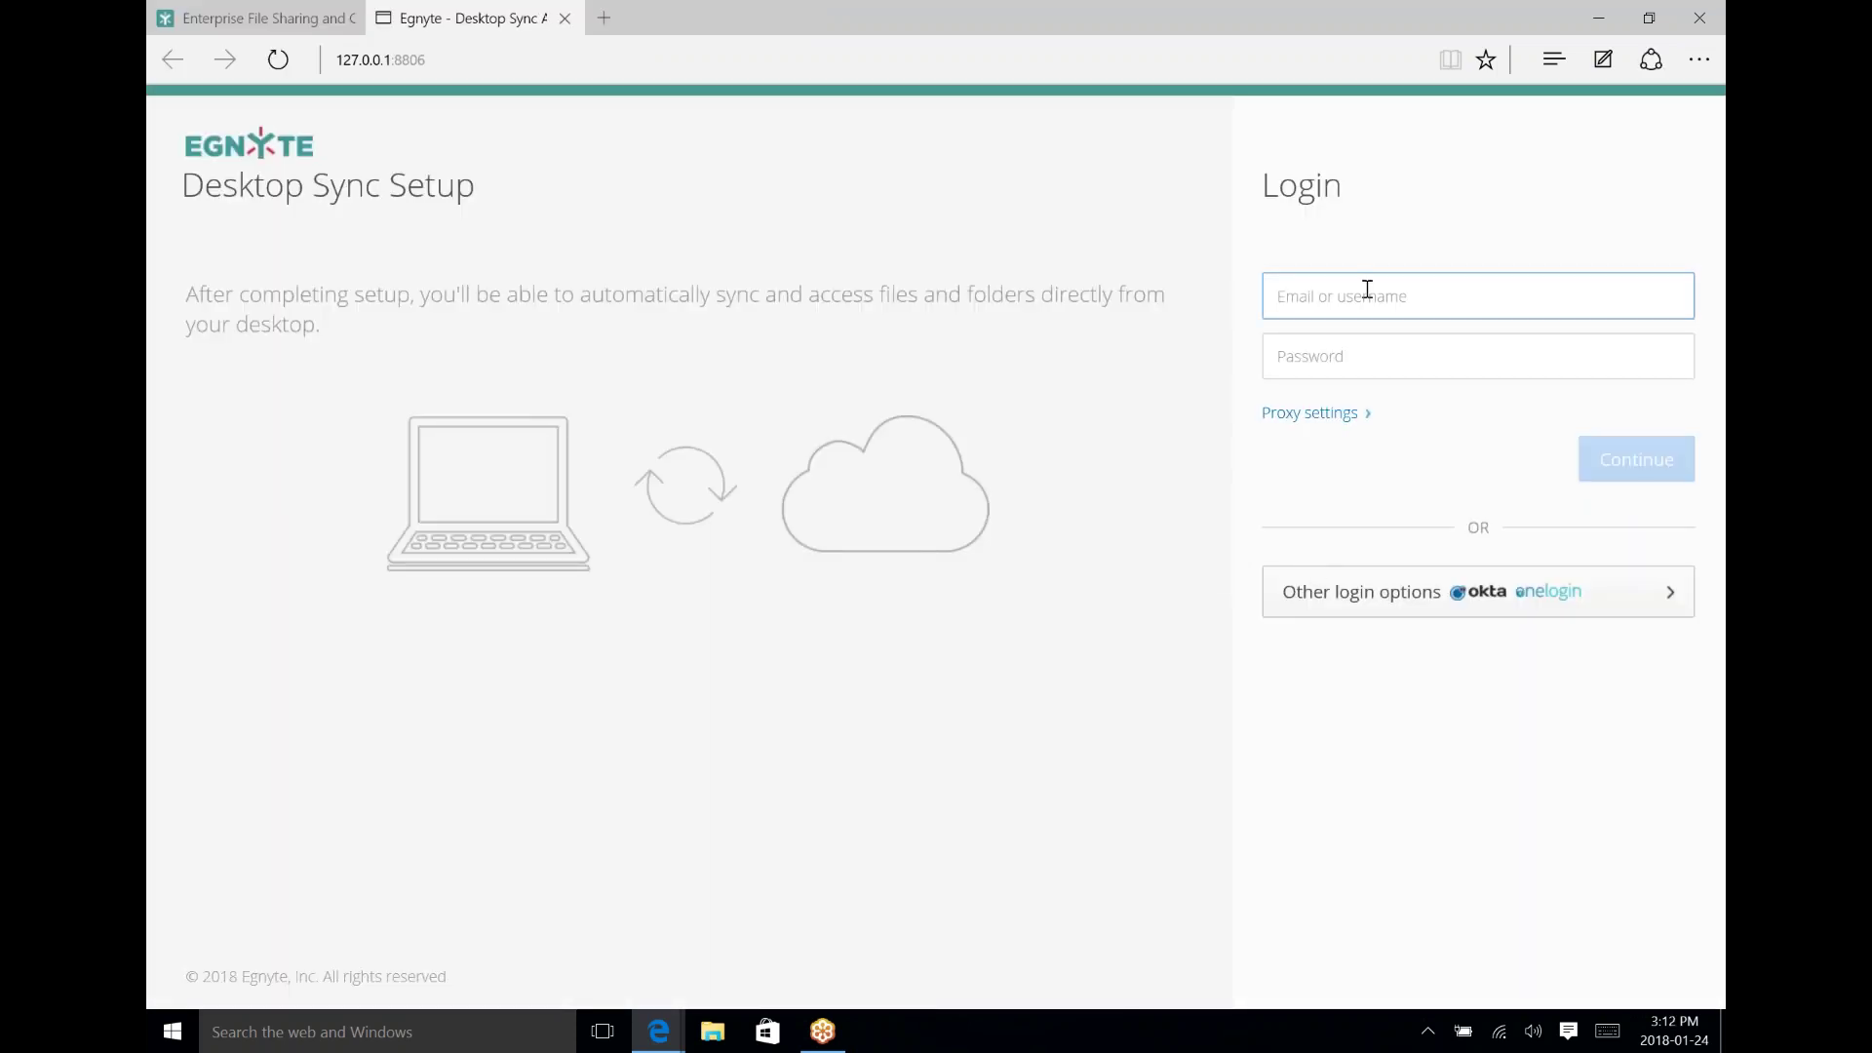
# - Log in with the account username, password and domain ultratest.egnyte.com, saving the password
pyautogui.click(1358, 353)
pyautogui.click(1349, 288)
pyautogui.write('juantest')
pyautogui.press('Tab')
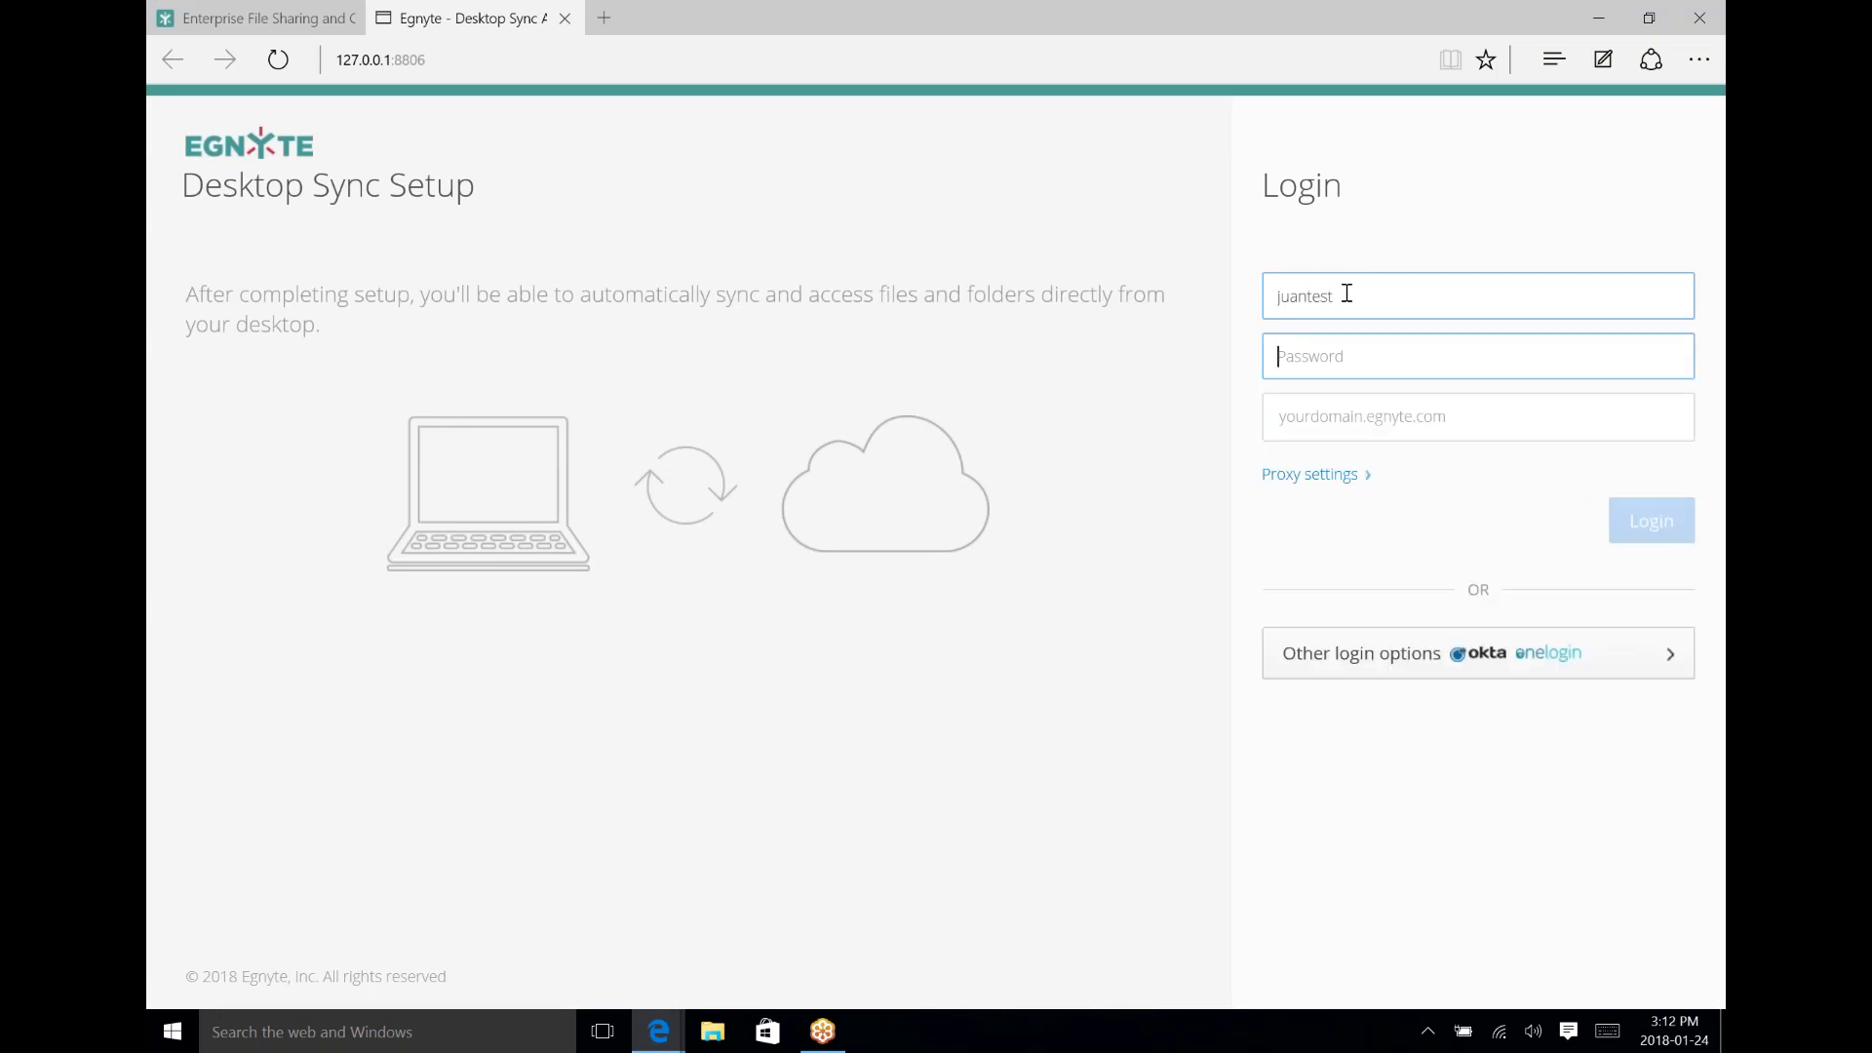
pyautogui.click(1329, 419)
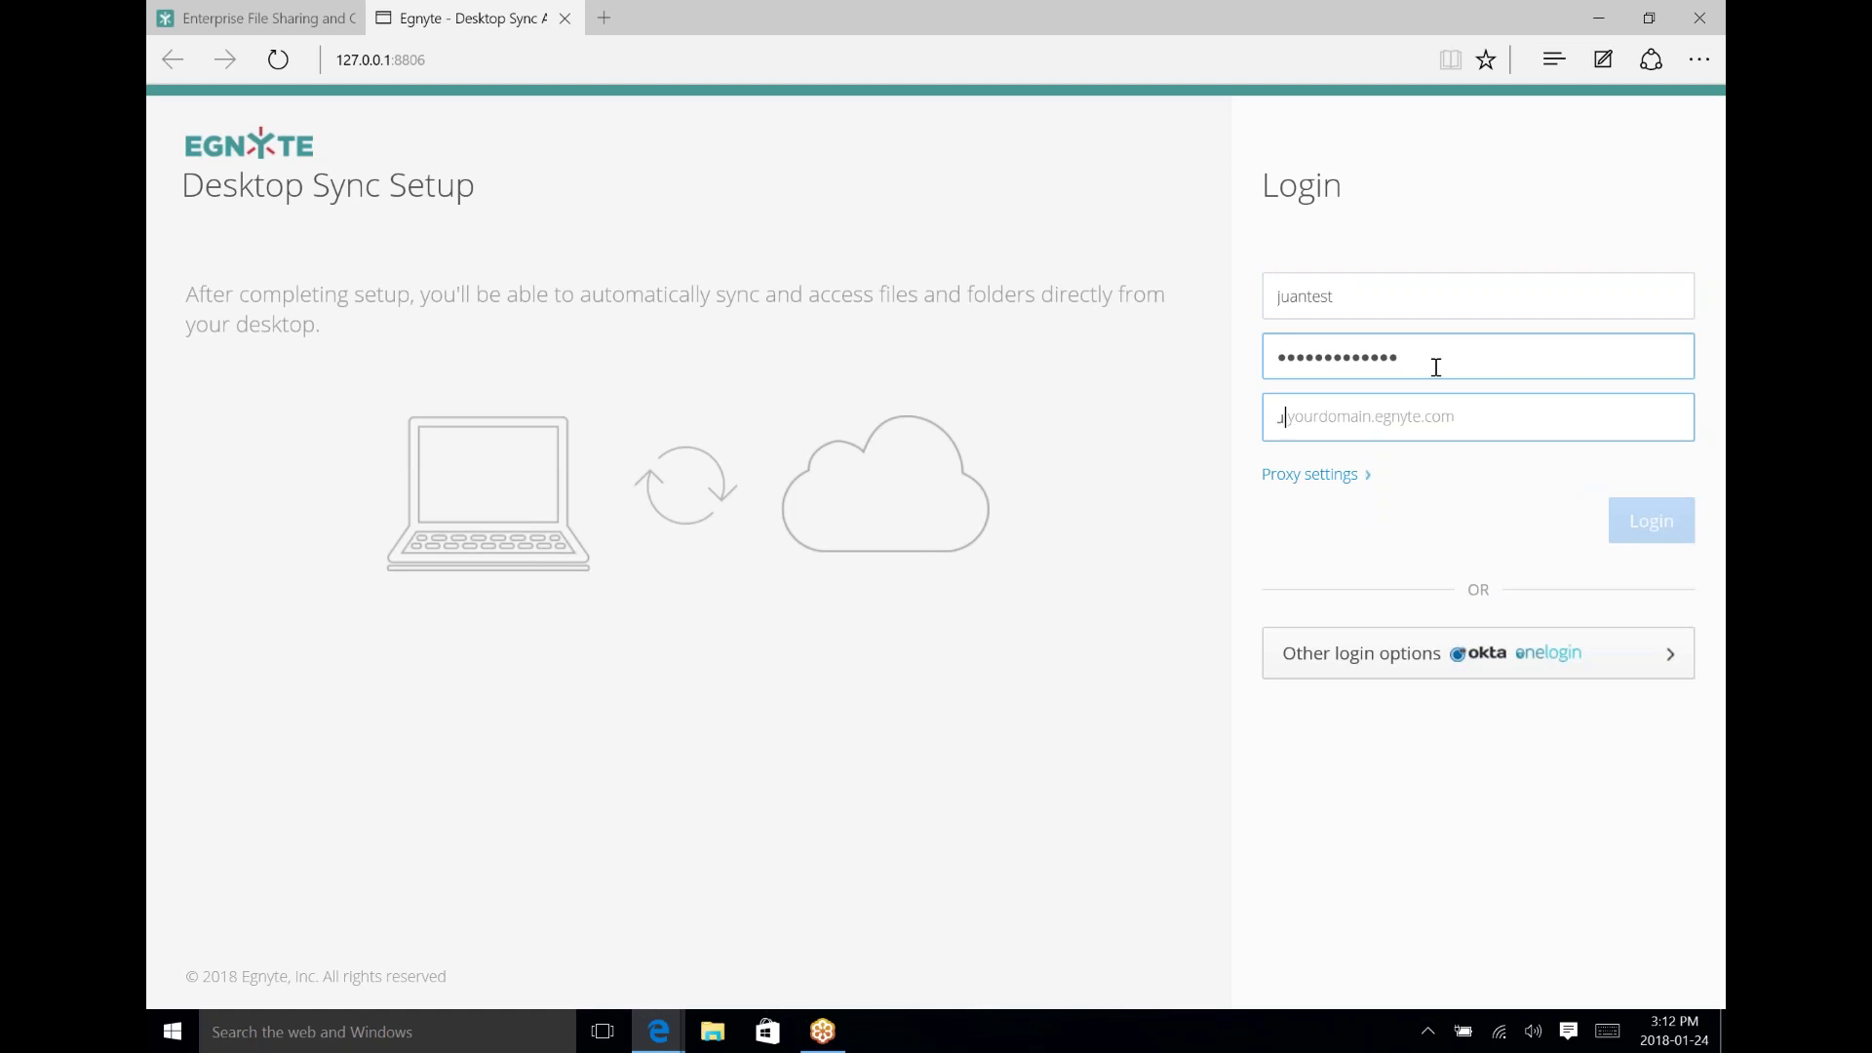
pyautogui.write('ultratest.')
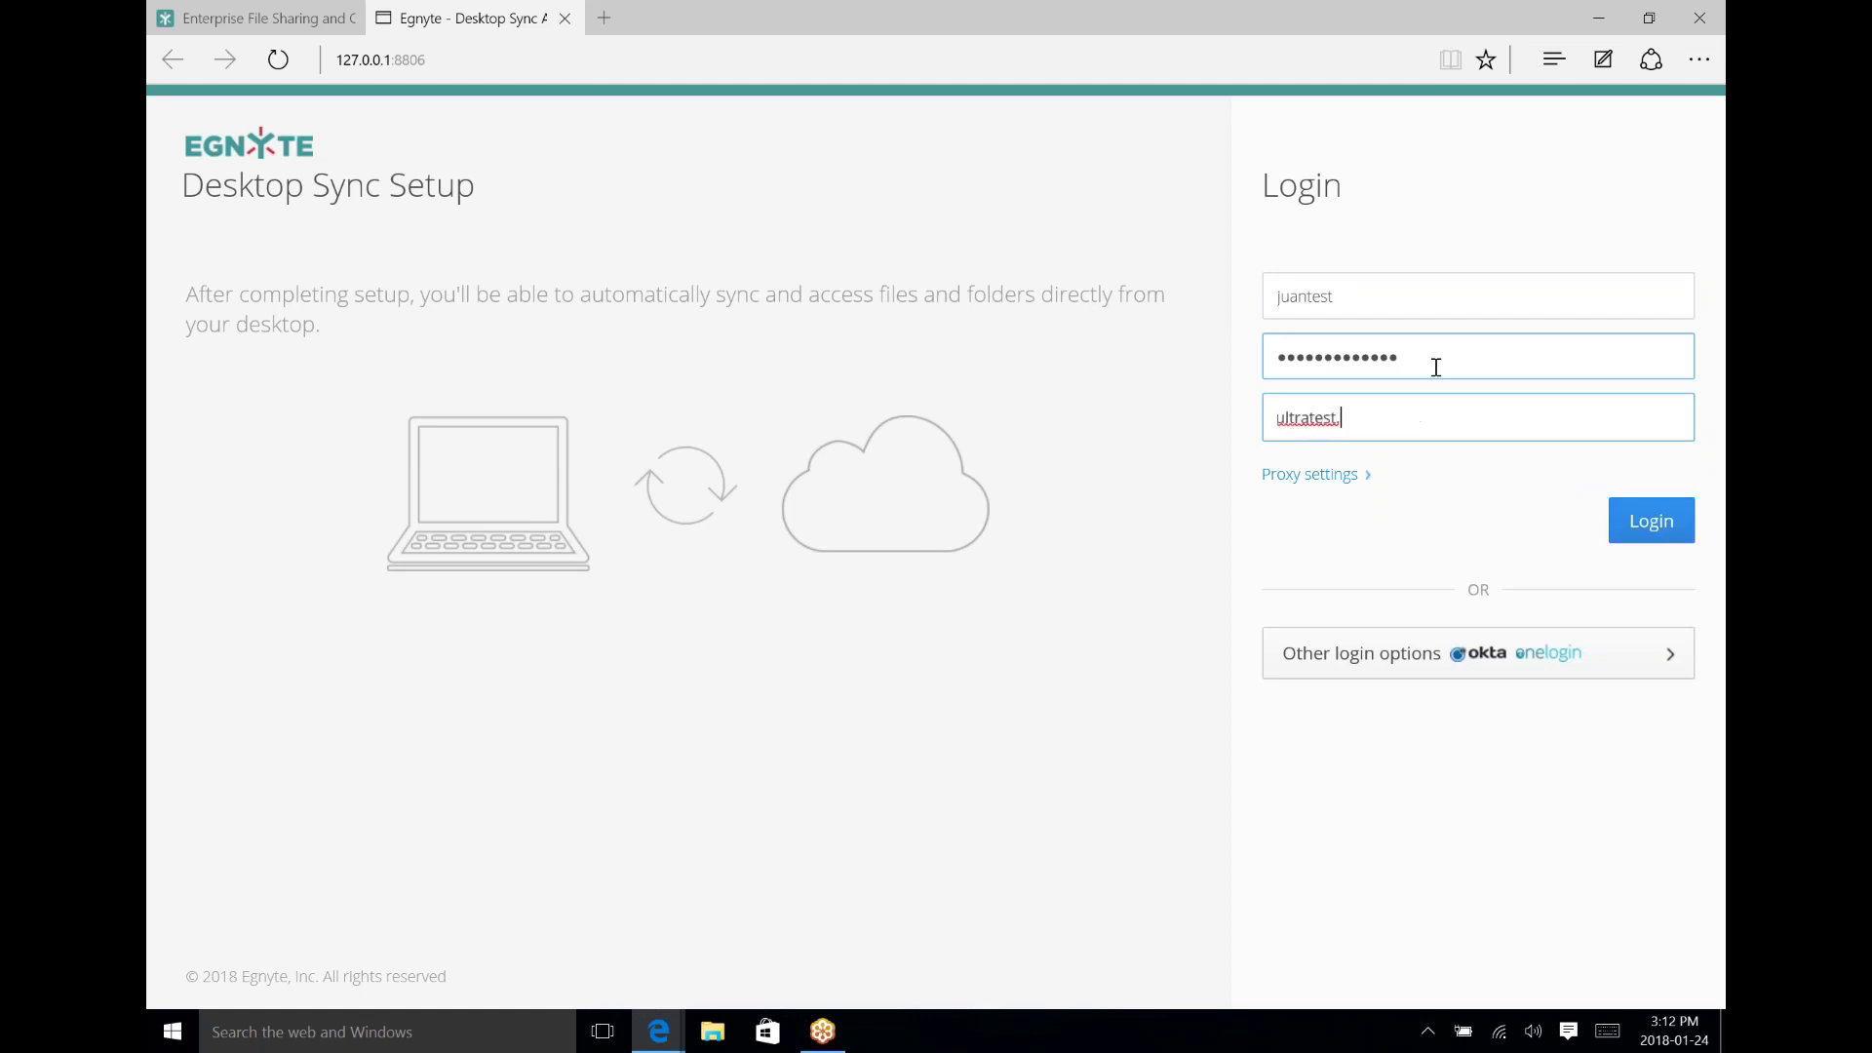
pyautogui.write('egnyte.com')
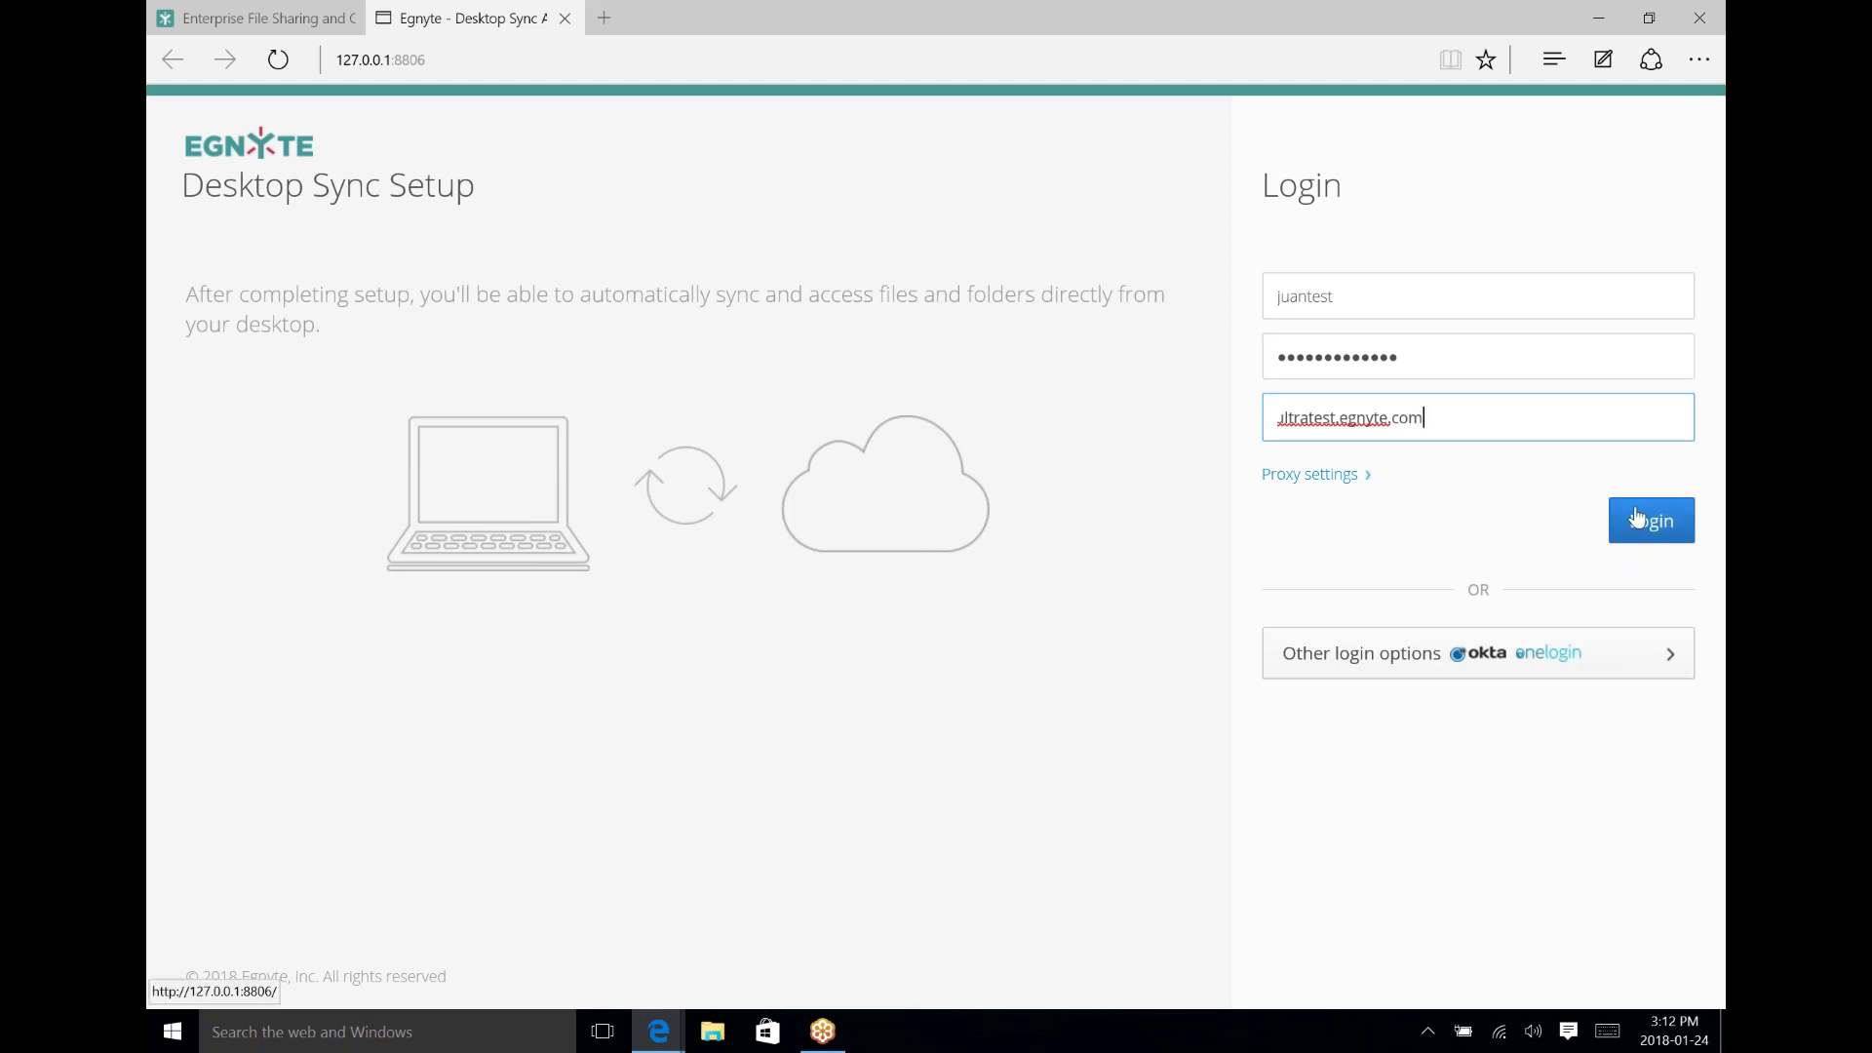
pyautogui.click(1646, 531)
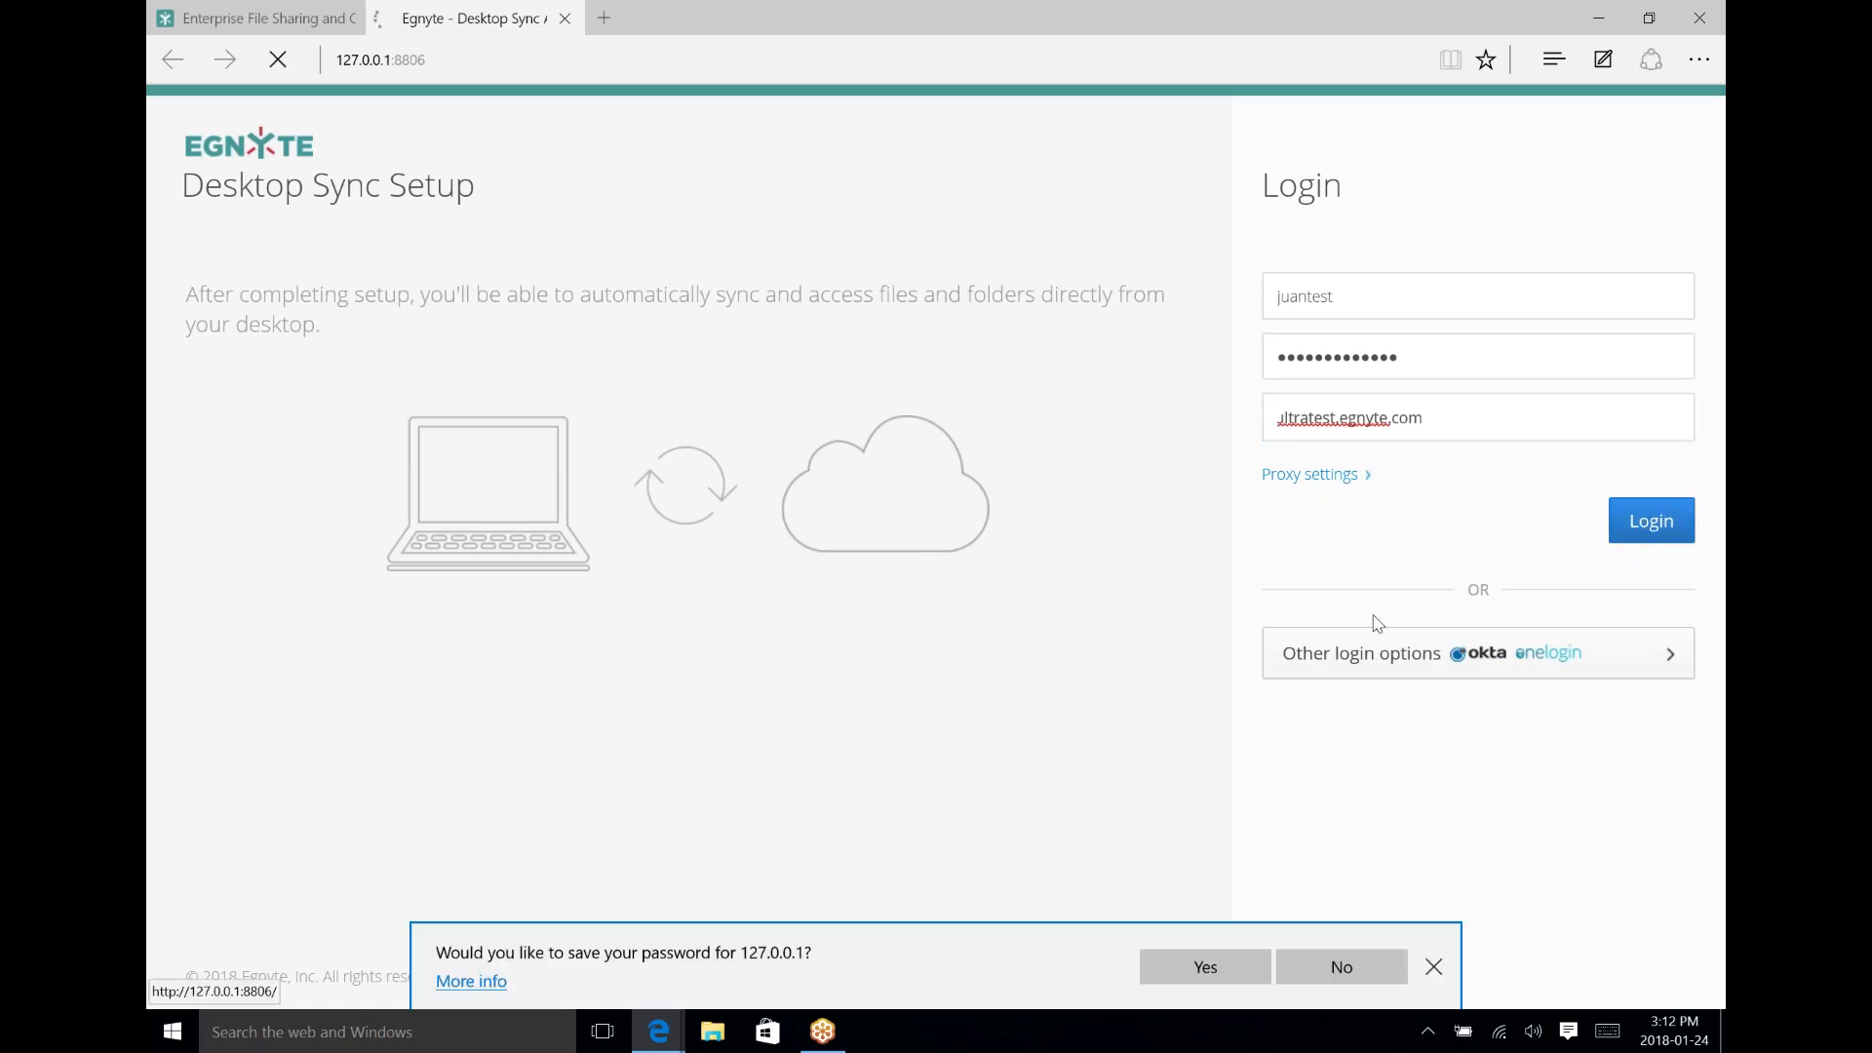
pyautogui.click(1207, 967)
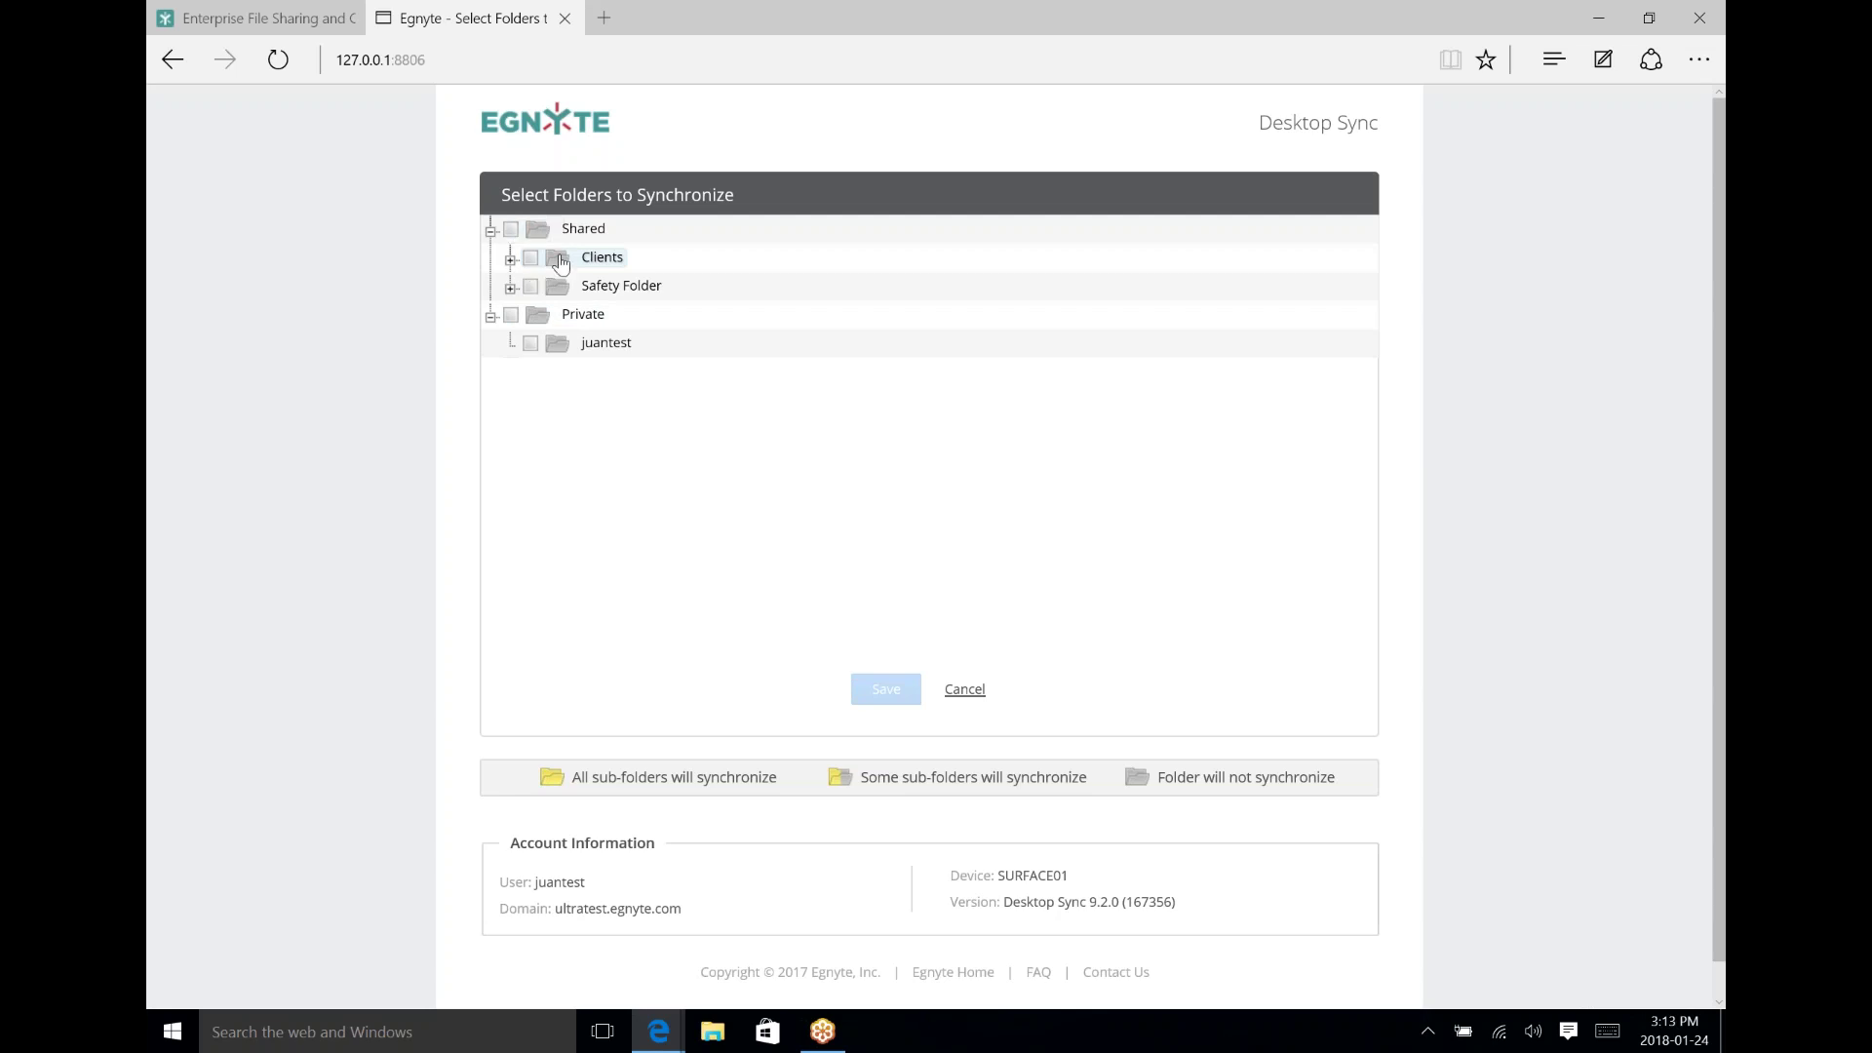
# - Tick Clients and Safety Folder for syncing, and leave Private unticked
pyautogui.click(530, 260)
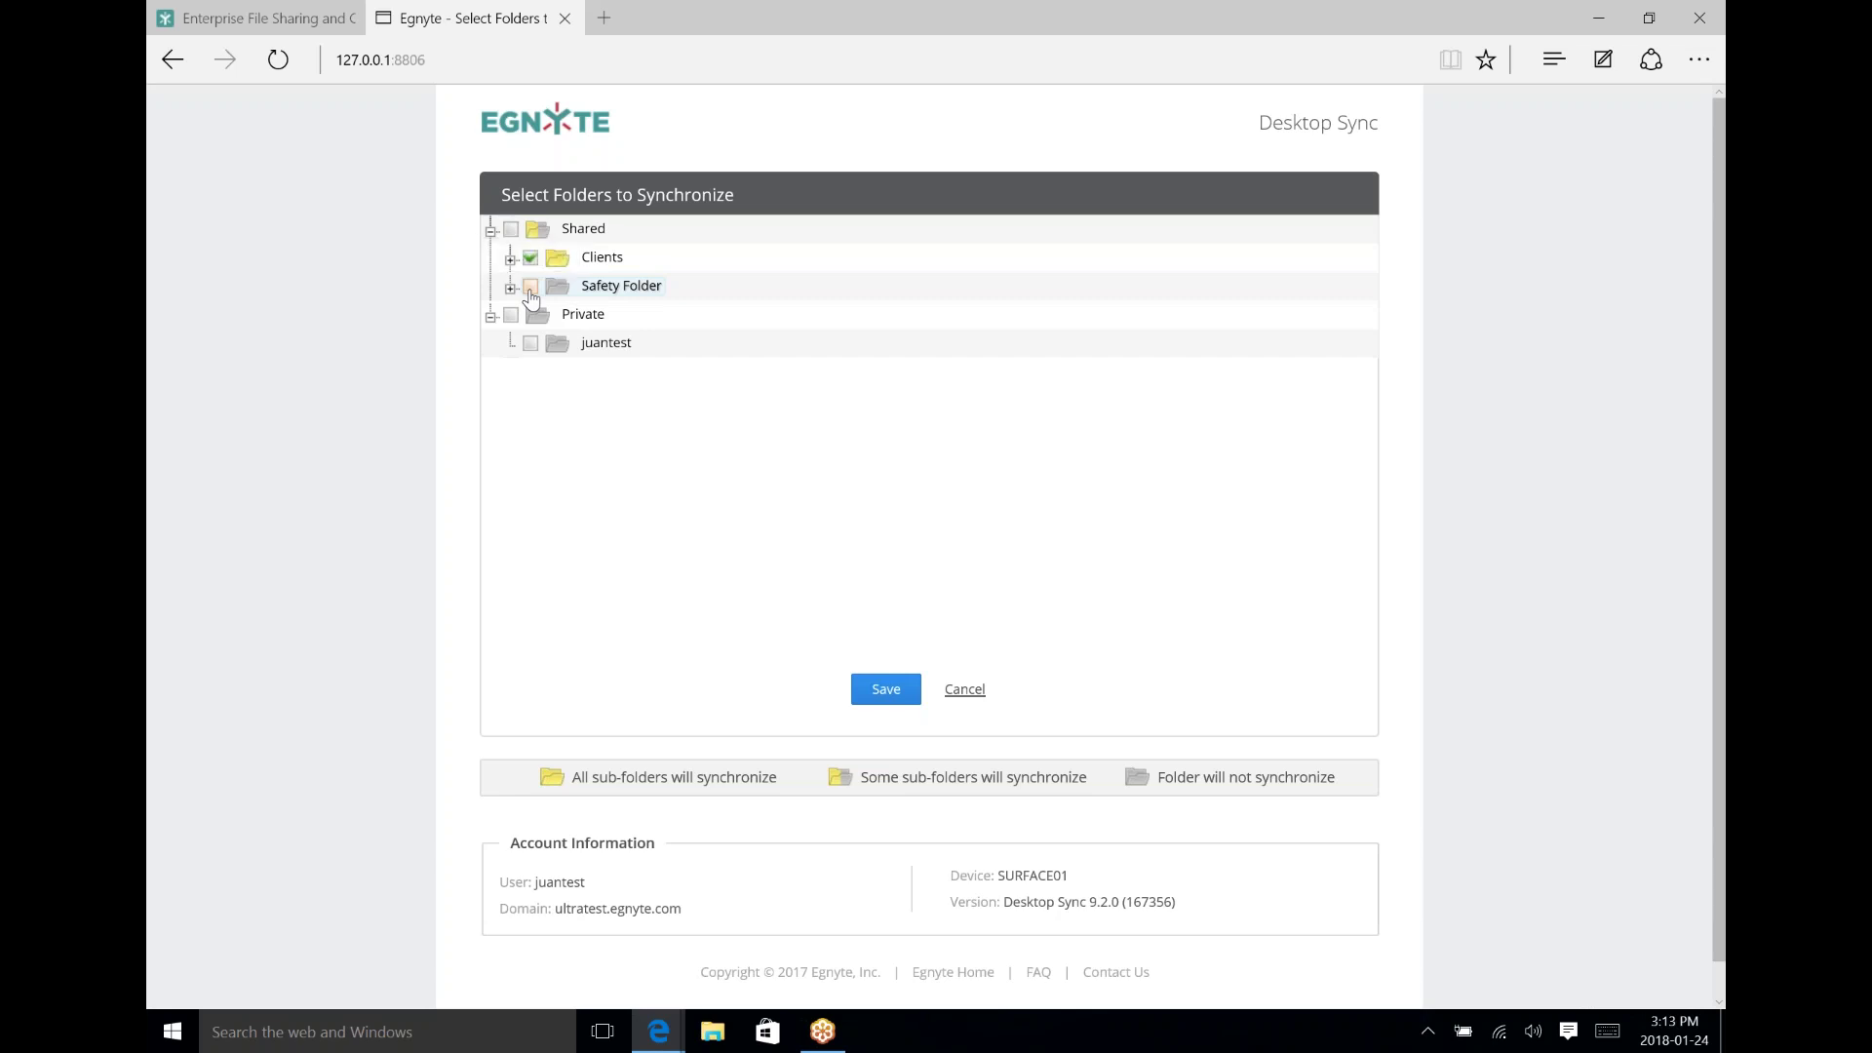
pyautogui.click(531, 286)
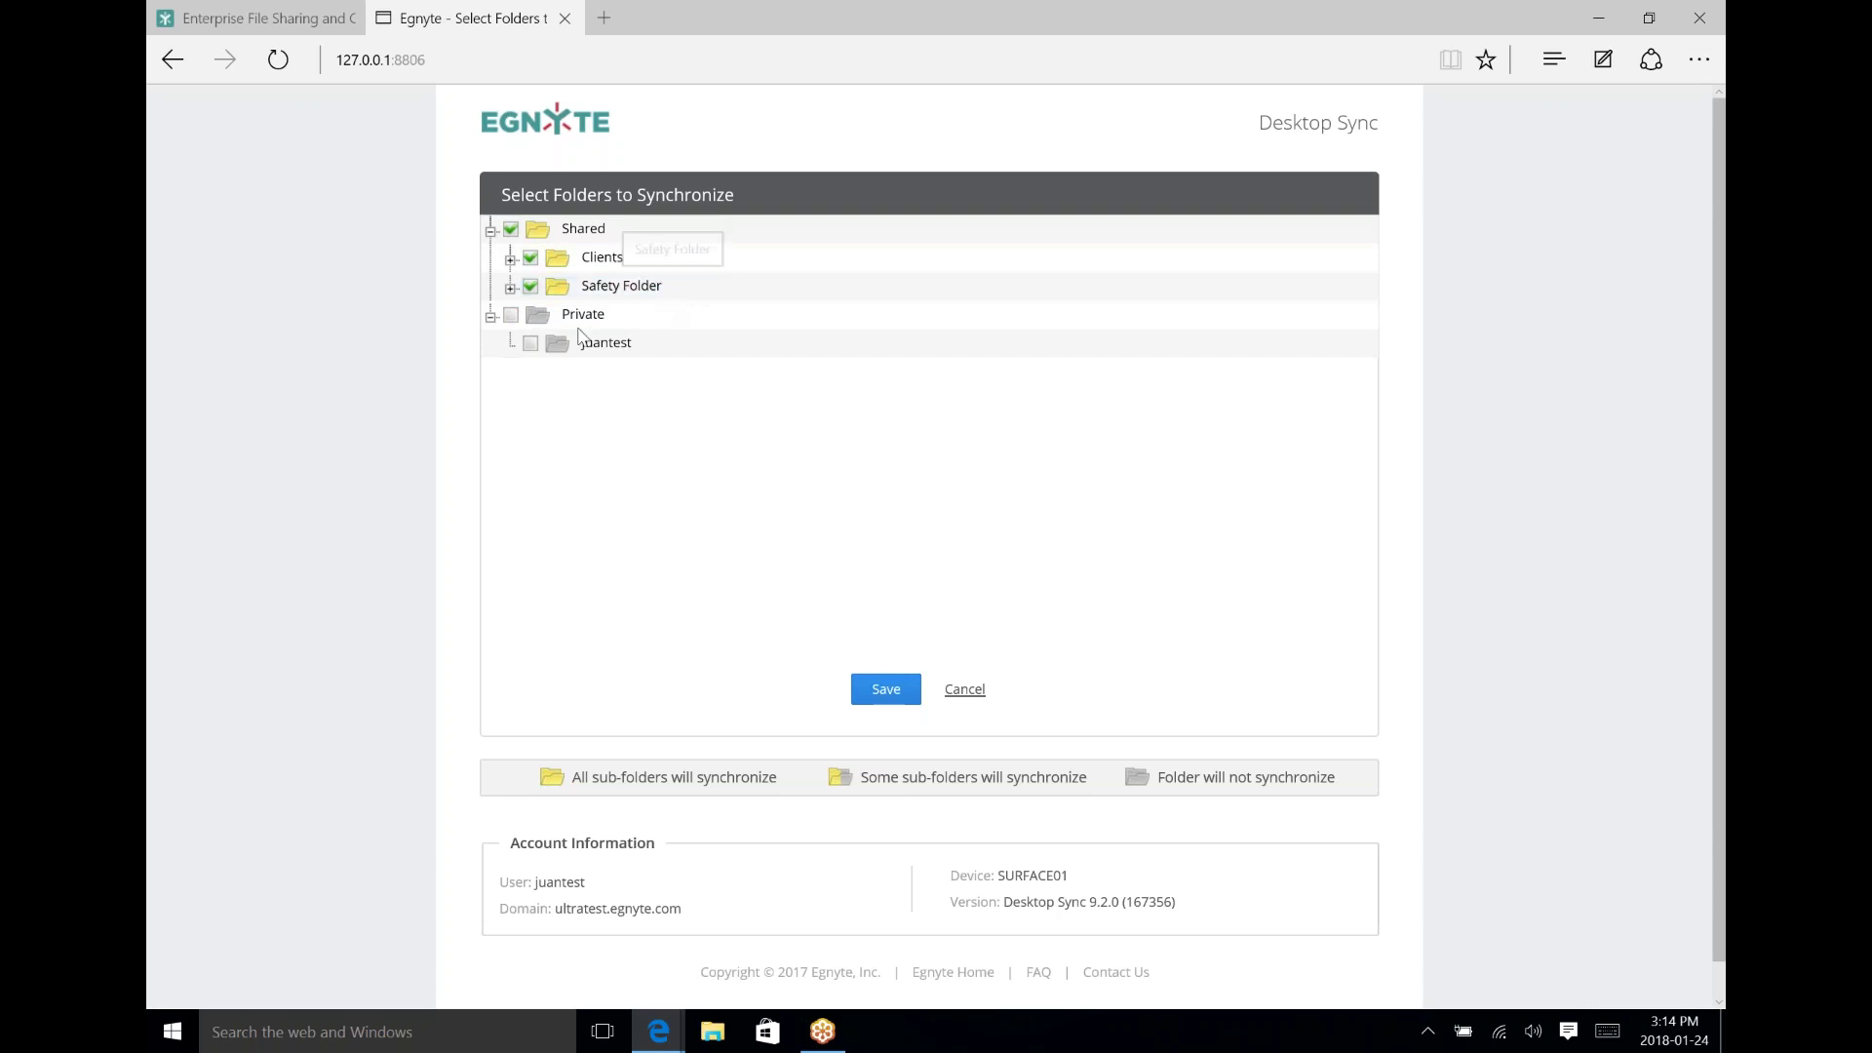
pyautogui.click(509, 319)
pyautogui.click(510, 315)
# - Save the sync selection, then open Egnyte Desktop Sync Readme from the Egnyte folder in Reader
pyautogui.click(886, 691)
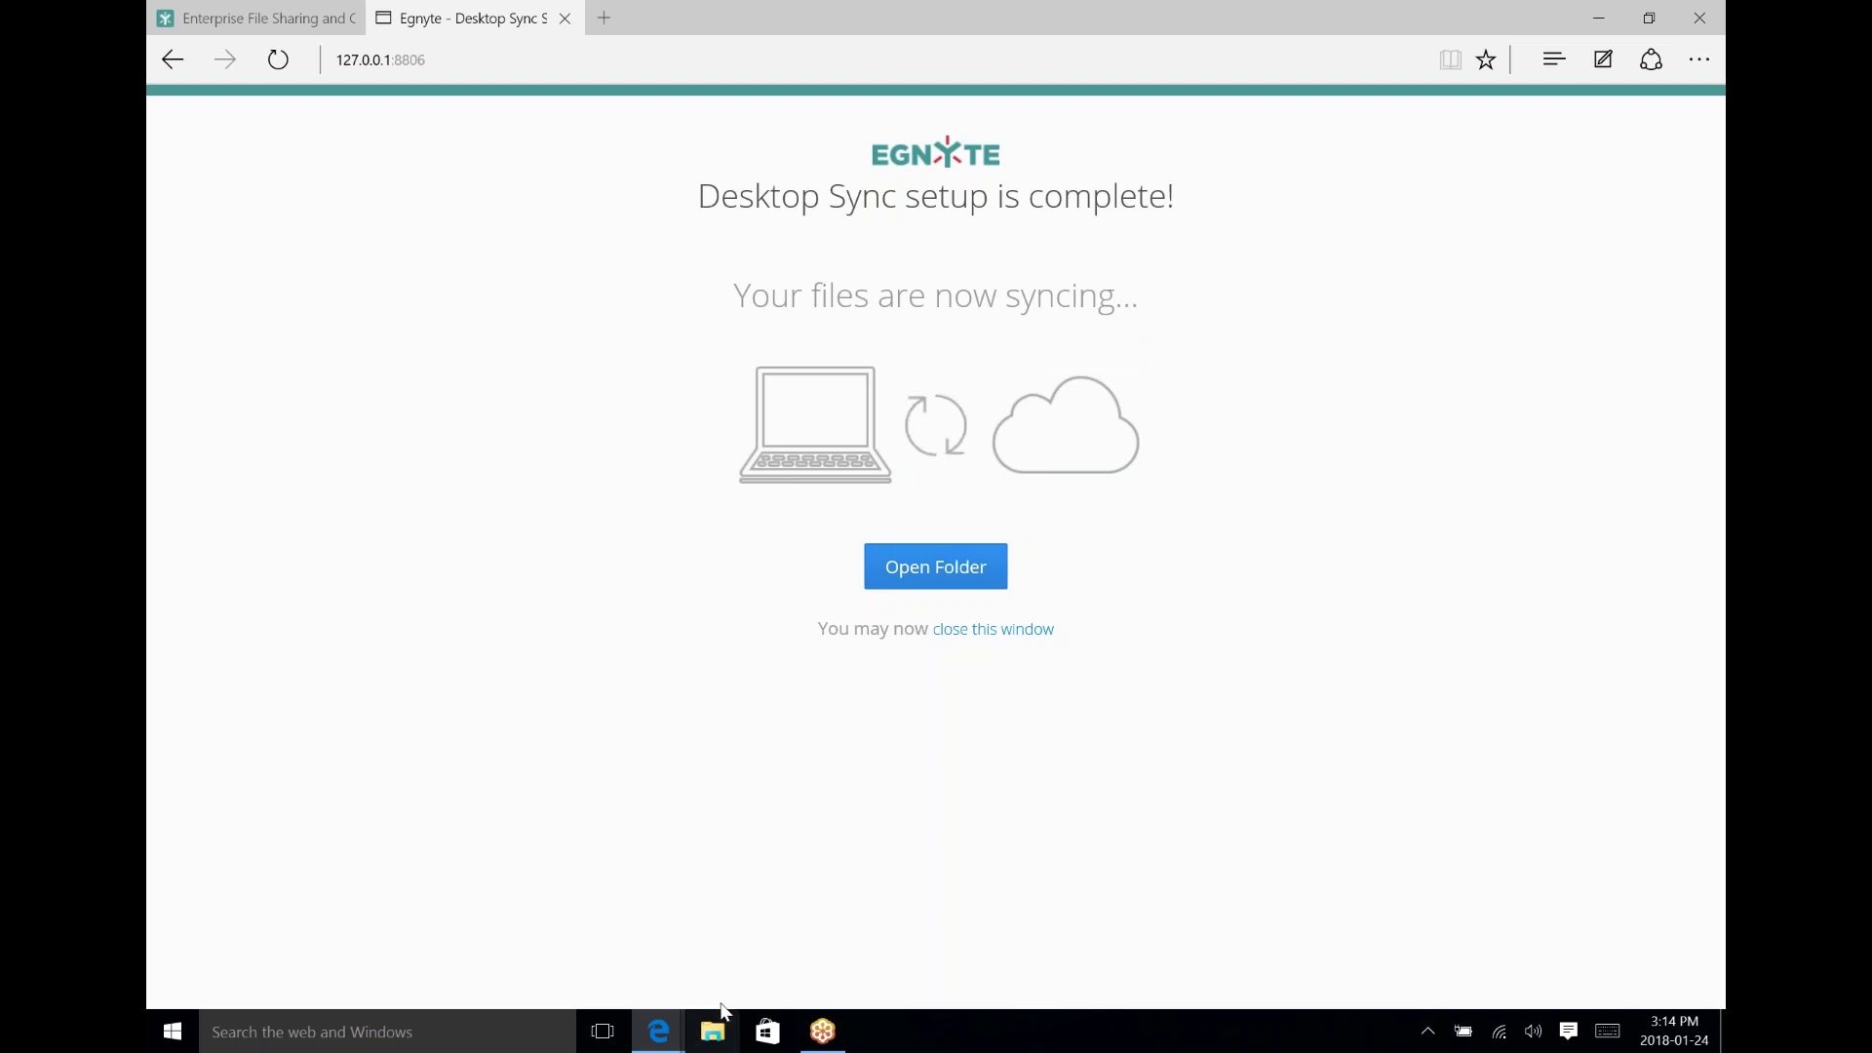
pyautogui.click(939, 565)
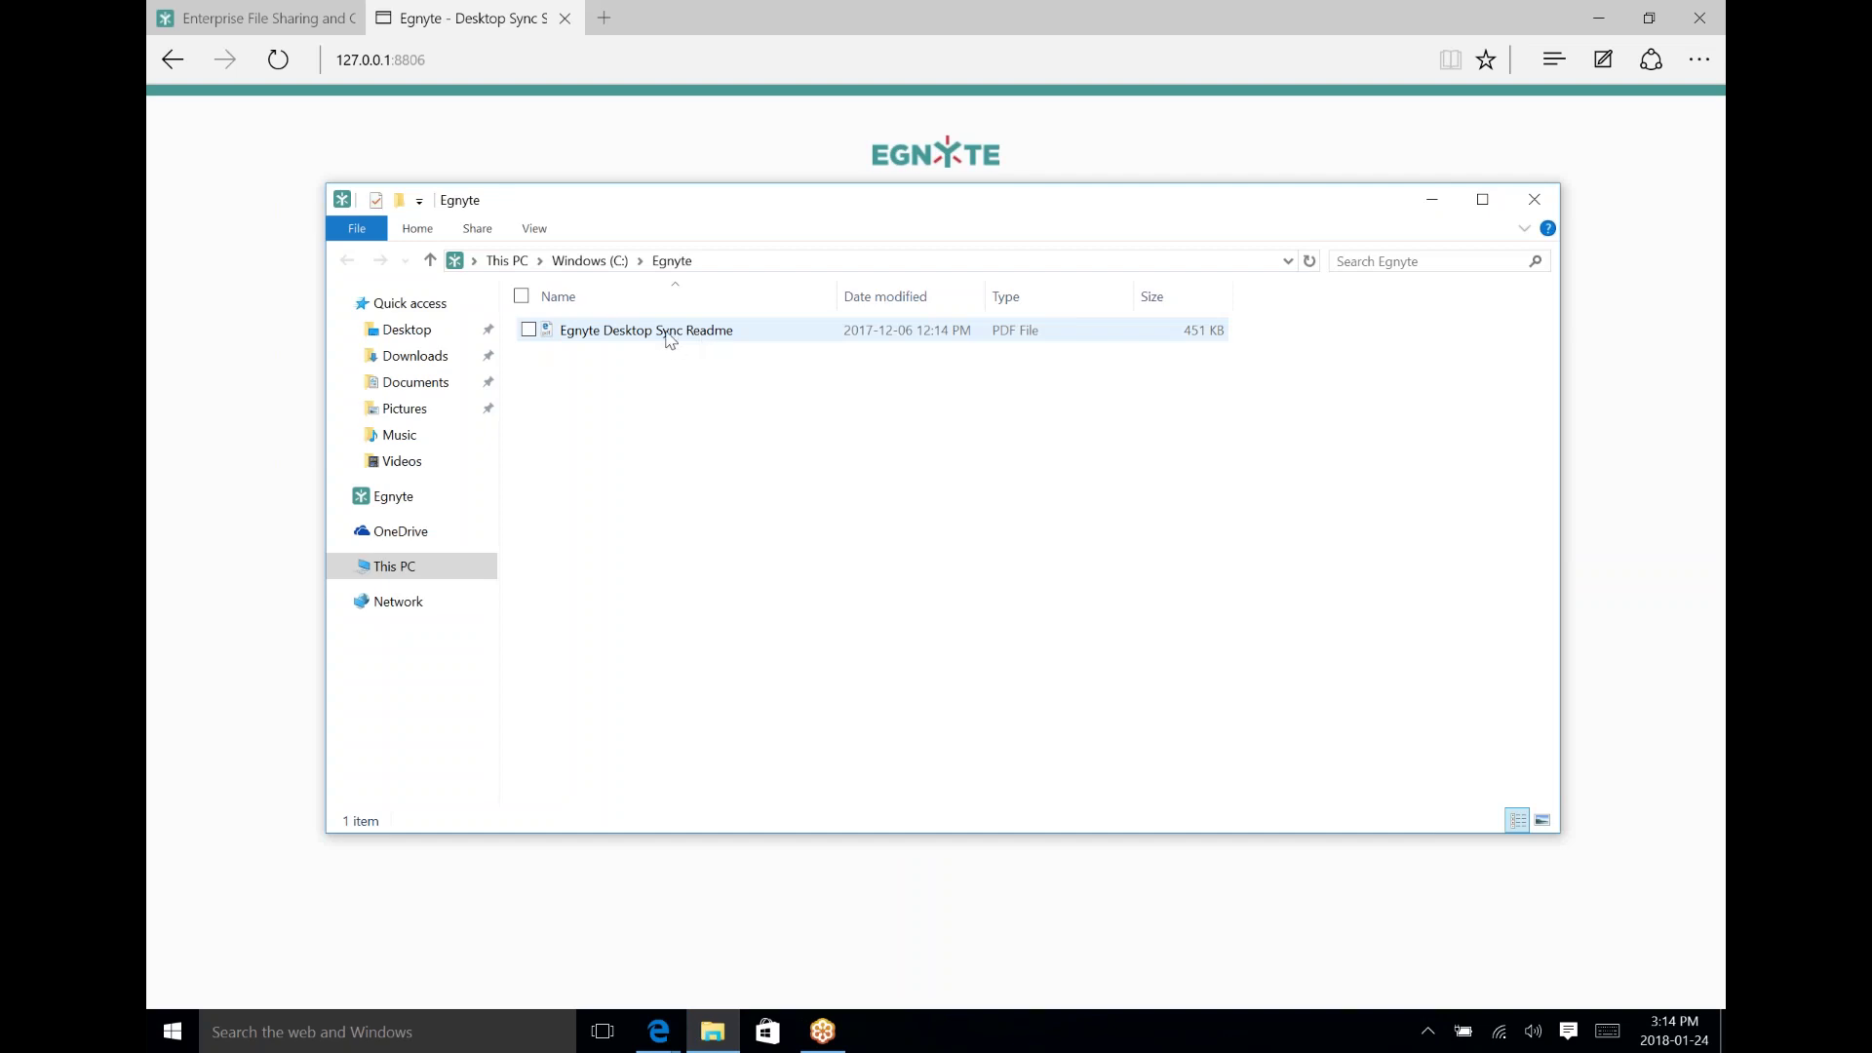
pyautogui.click(663, 342)
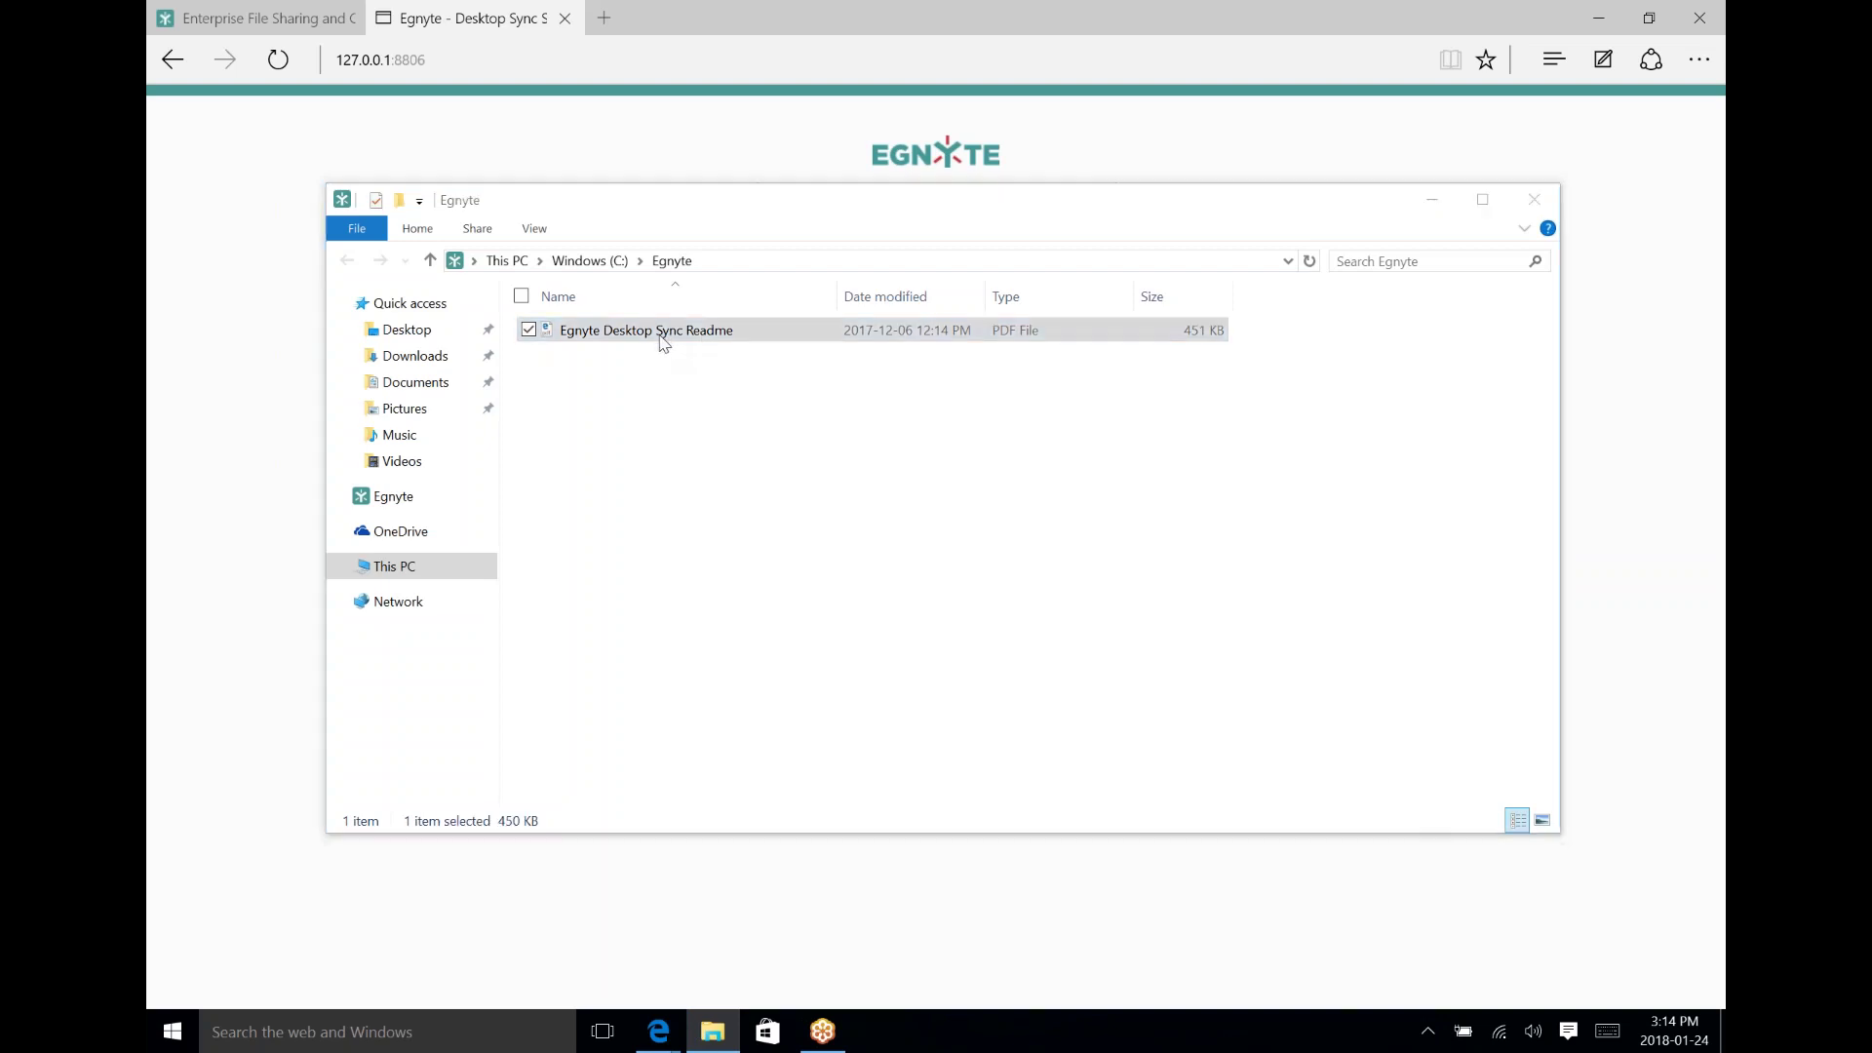
pyautogui.doubleClick(663, 342)
pyautogui.click(845, 478)
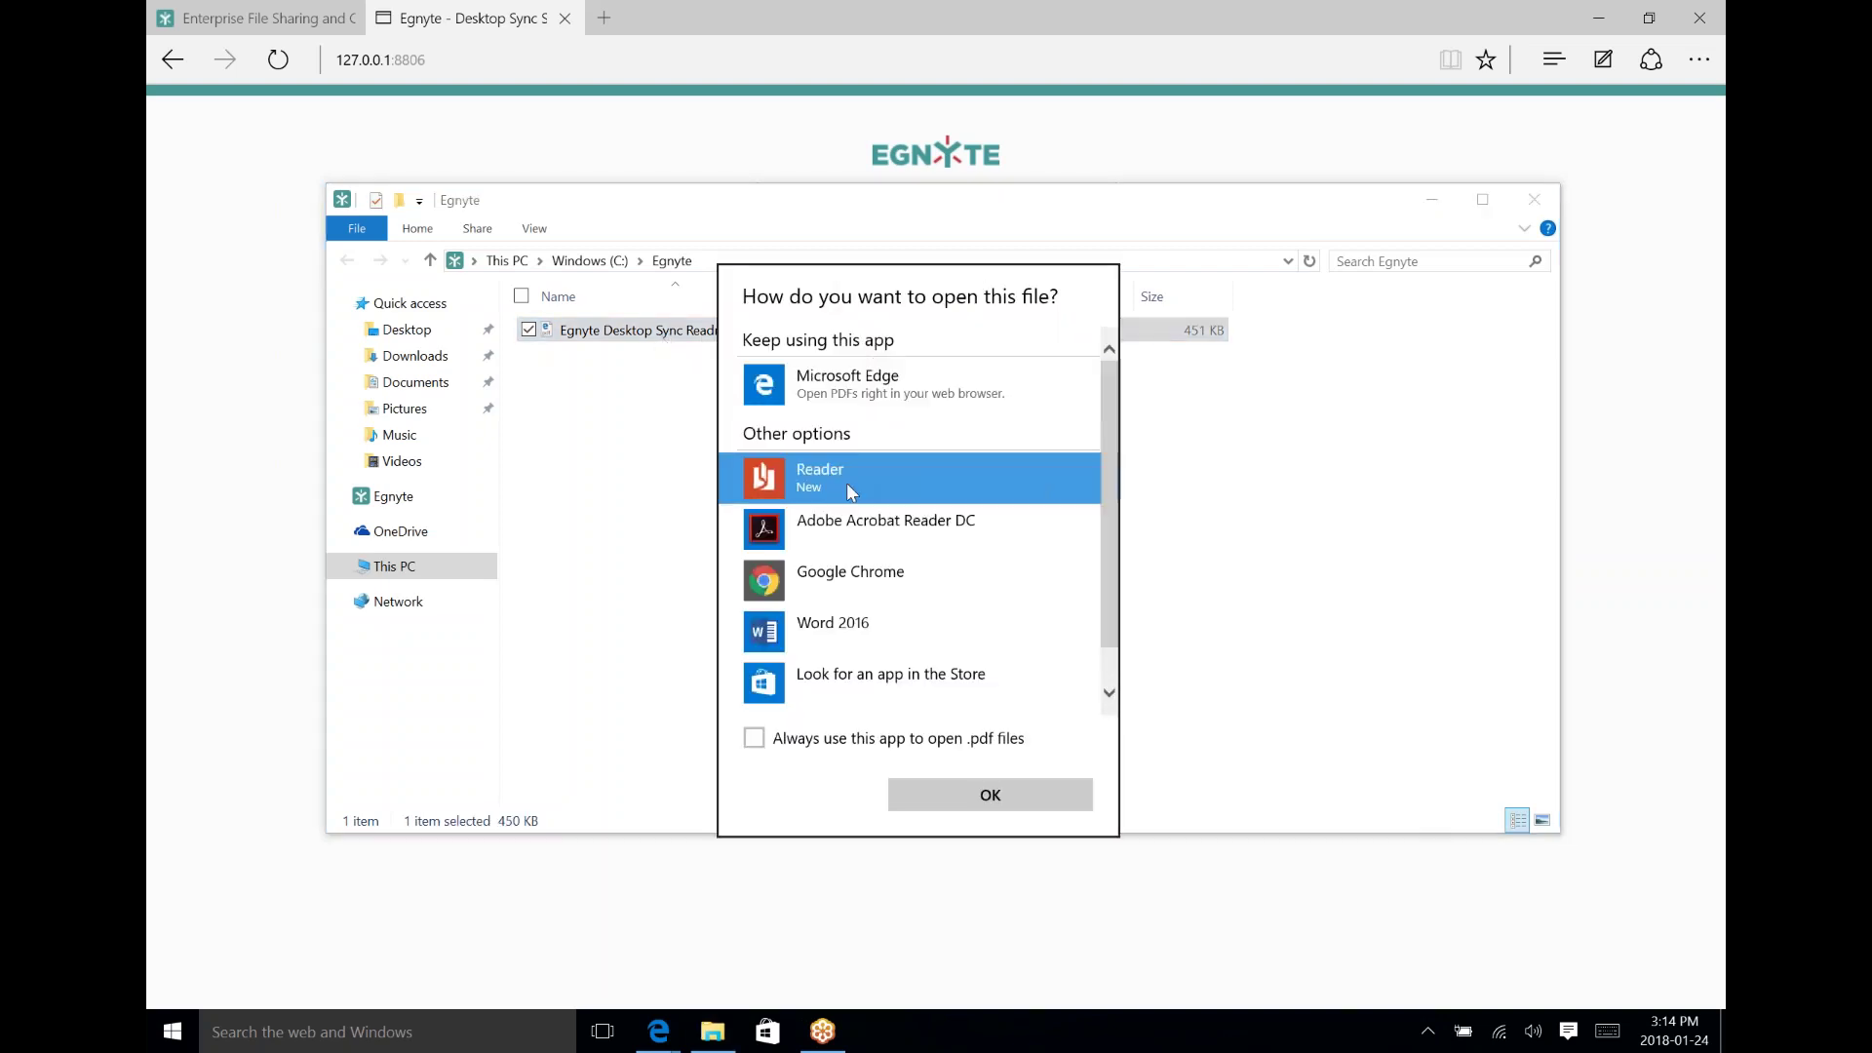
pyautogui.click(935, 797)
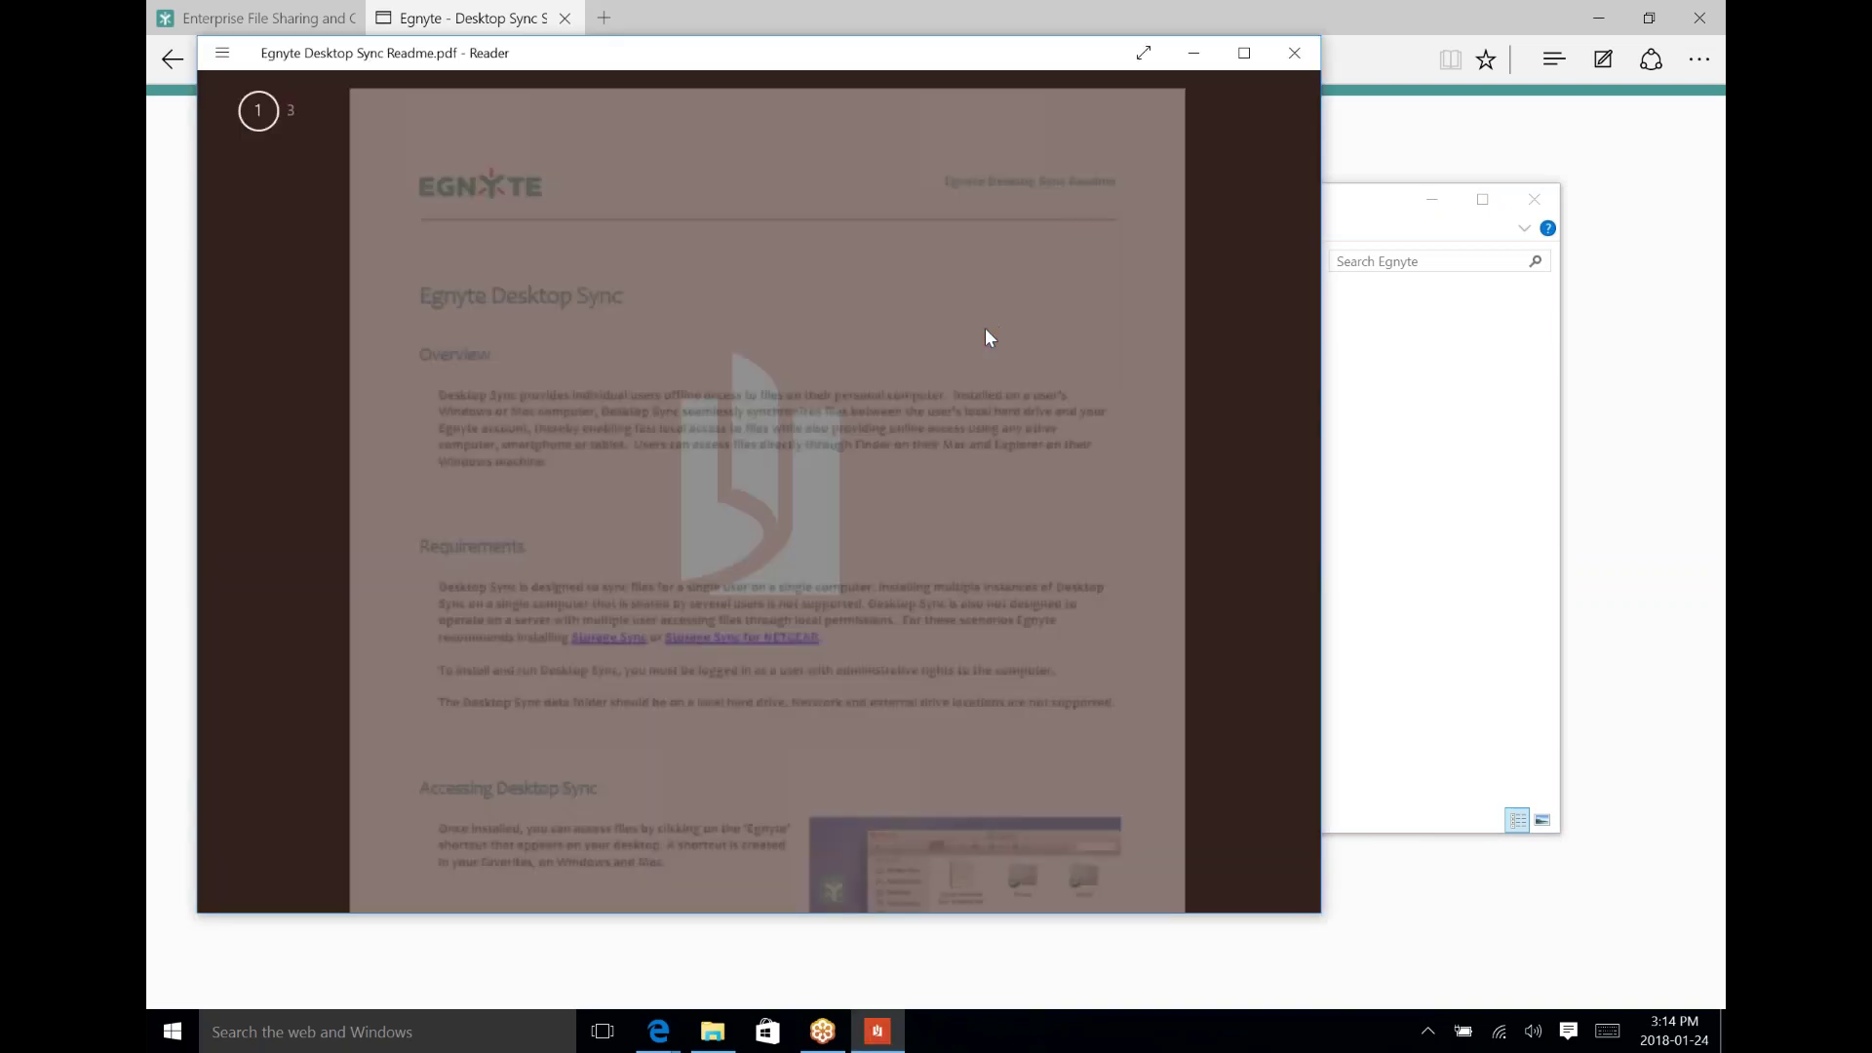
# - Scroll the Desktop Sync readme to page 2, past sync progress and saving, to the Right-Click Menu section
pyautogui.scroll(-4, 985, 327)
pyautogui.scroll(-6, 913, 387)
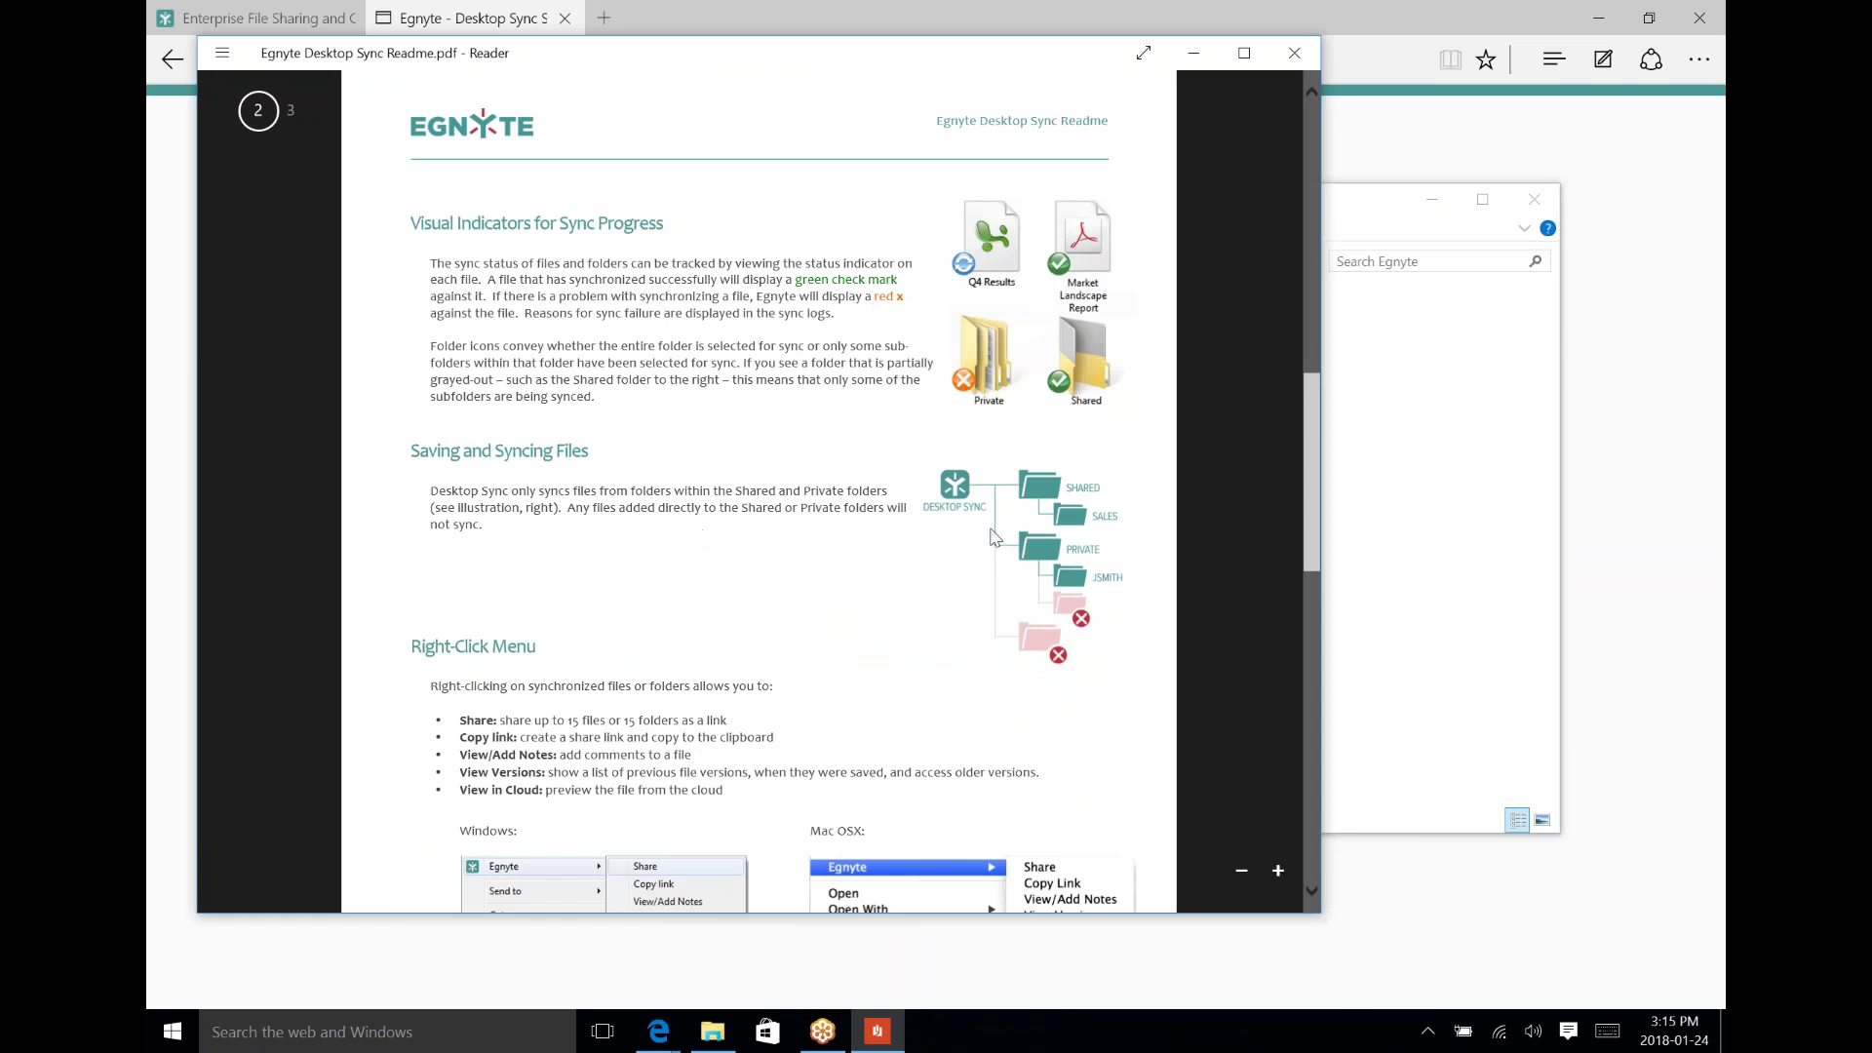
pyautogui.scroll(-2, 936, 585)
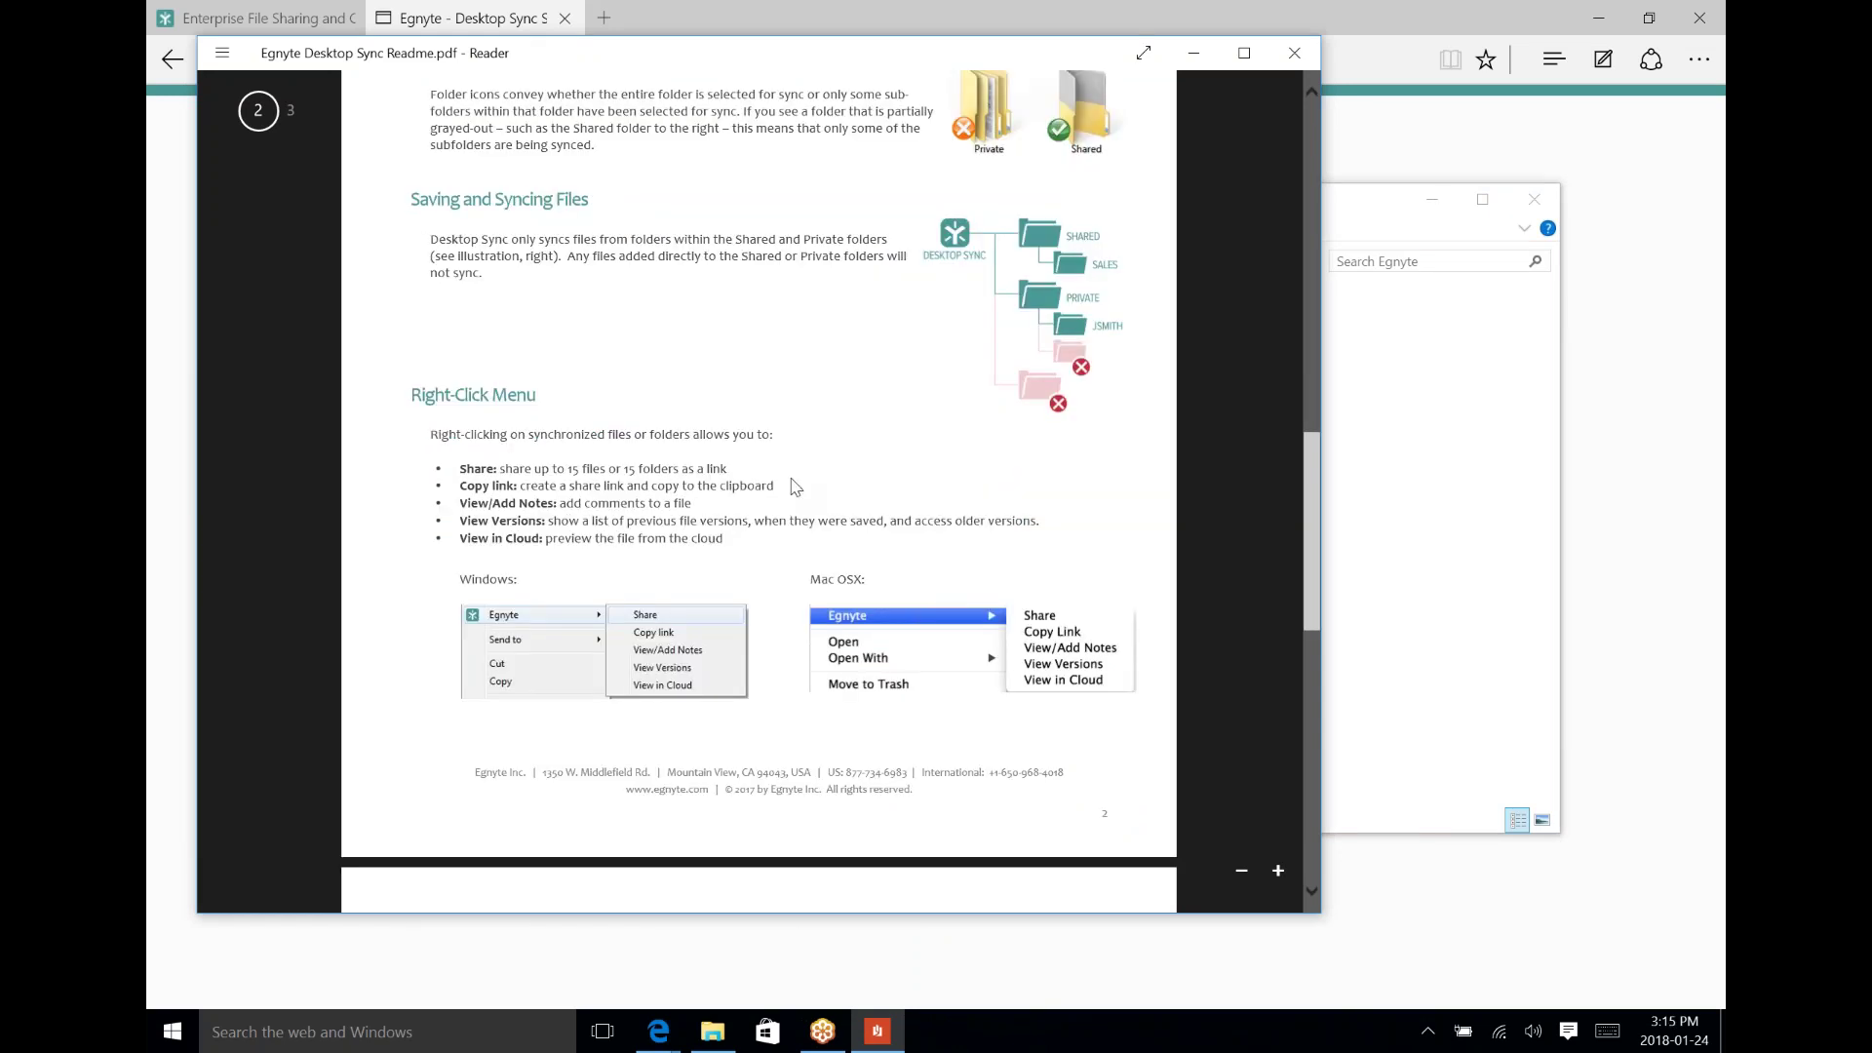
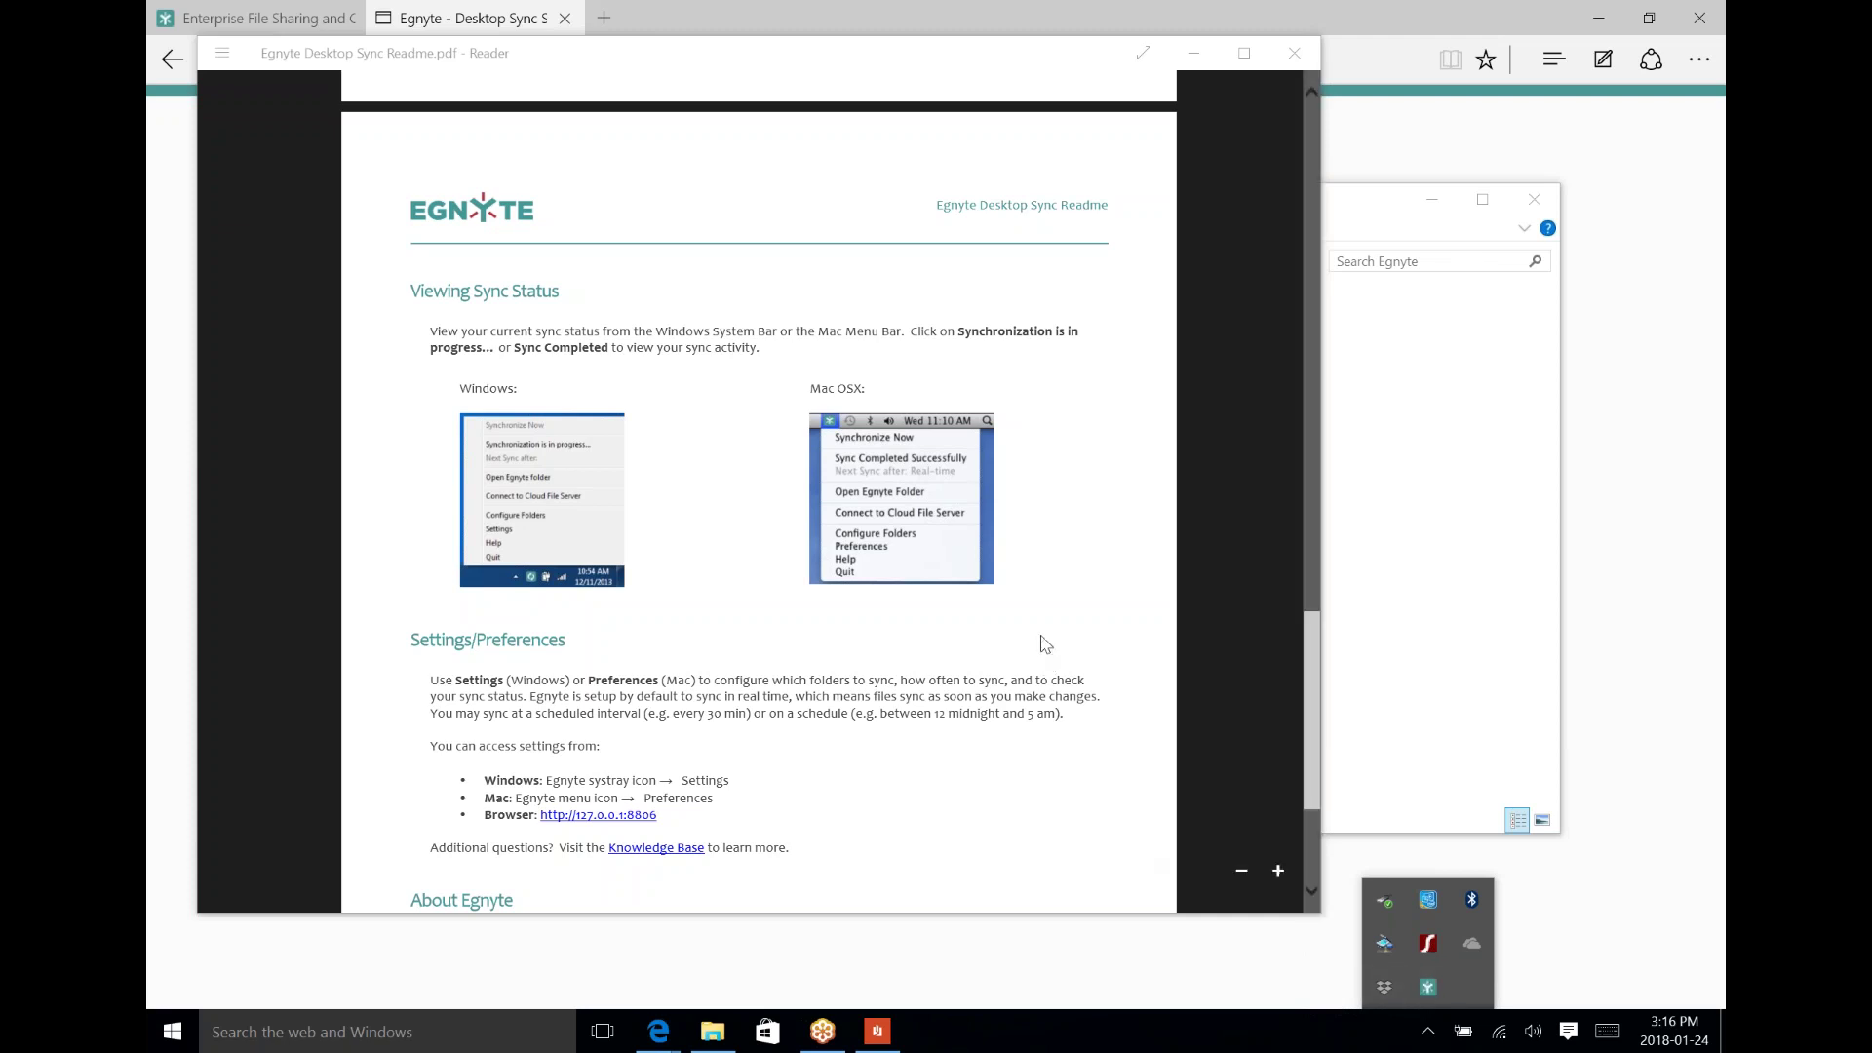
# - Finish scrolling the Desktop Sync readme PDF and close the Reader window
pyautogui.scroll(-3, 1043, 644)
pyautogui.click(1295, 53)
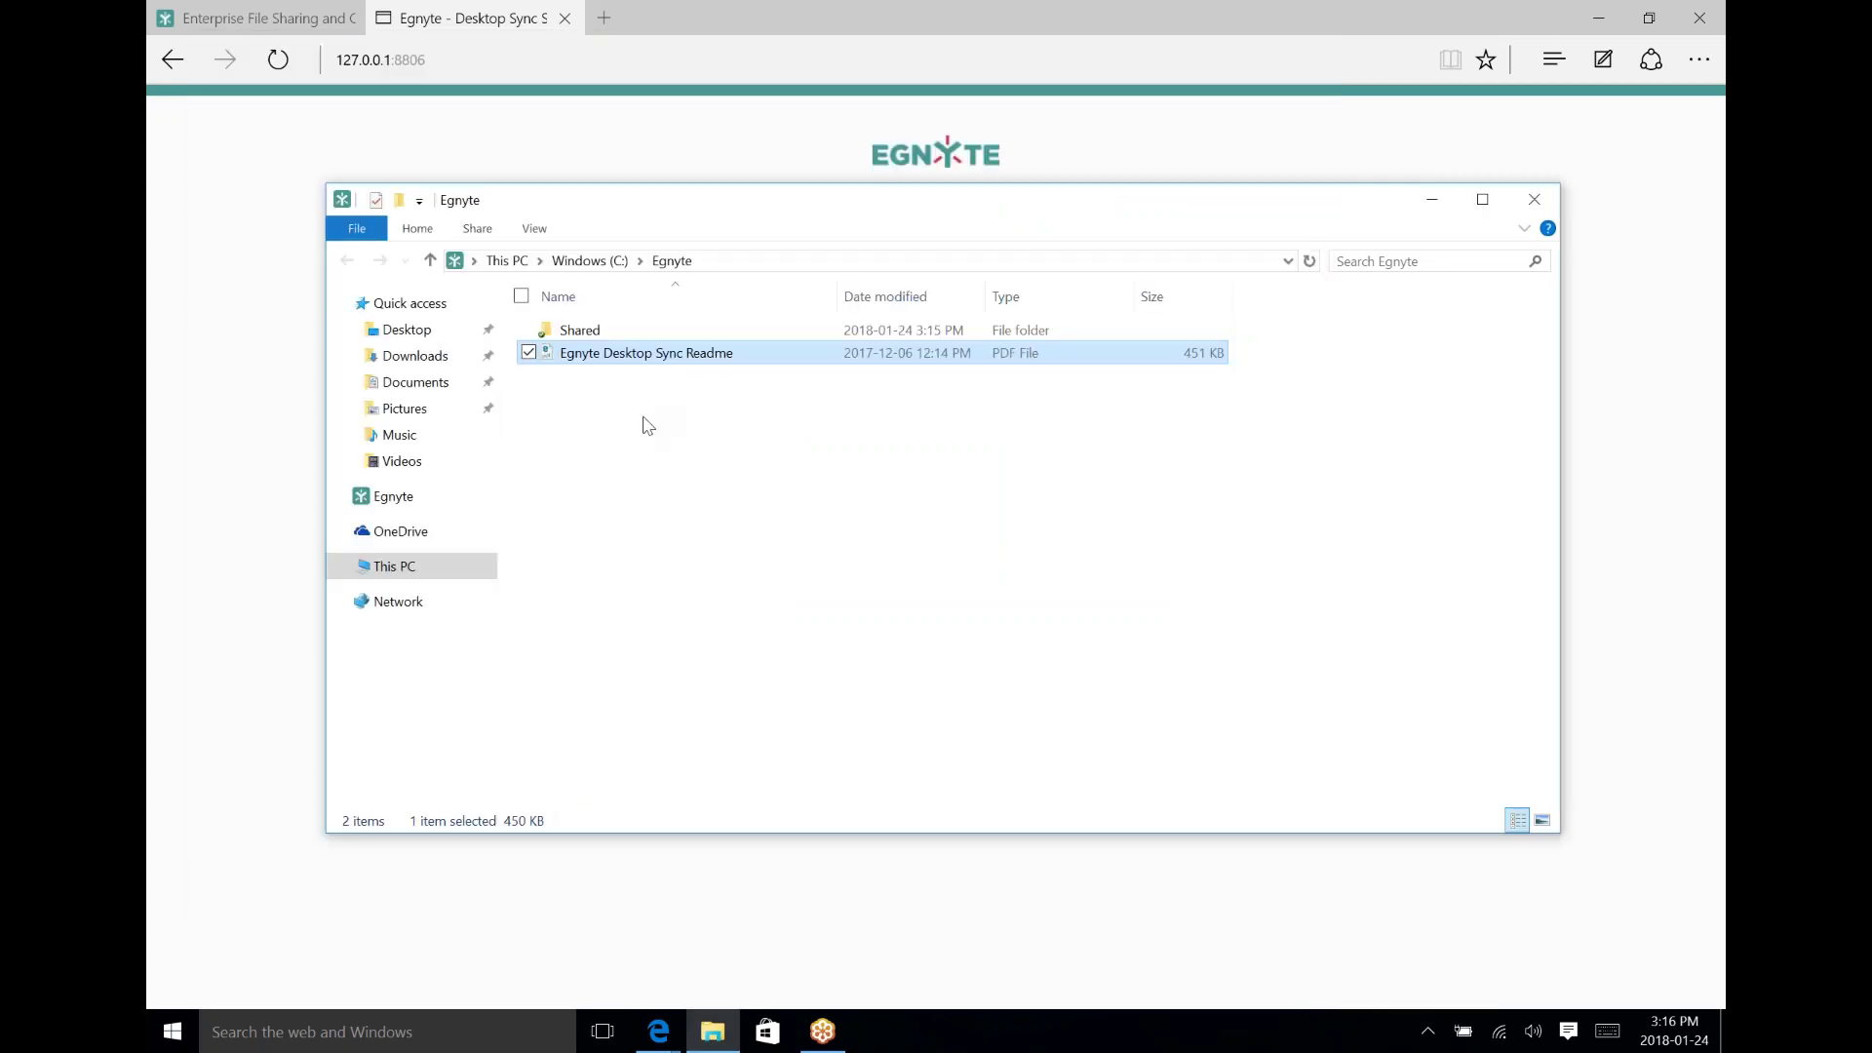
# - Go through Shared > Clients > 72 - Parkland Manufacturing > 2018 > 72-2018-02 into 04 - Tech Folder, selecting 04 - UT Data
pyautogui.click(586, 338)
pyautogui.doubleClick(576, 338)
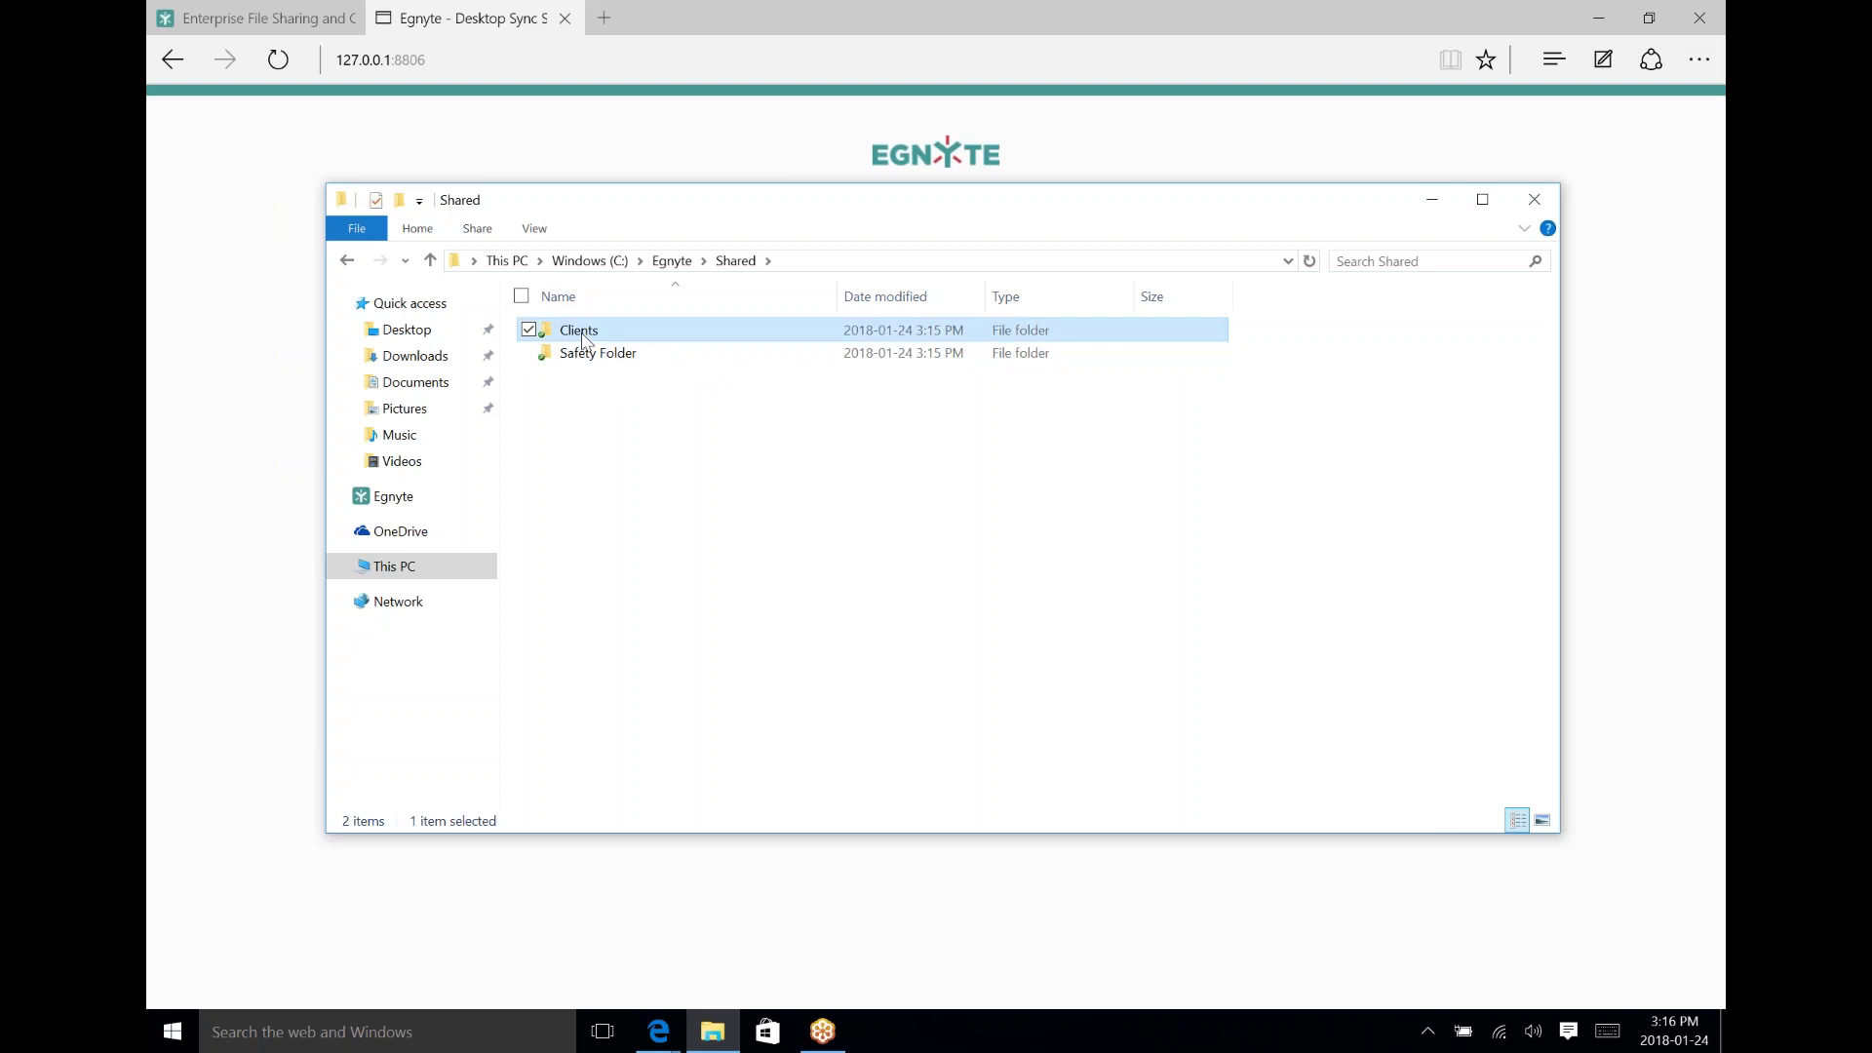
pyautogui.doubleClick(583, 337)
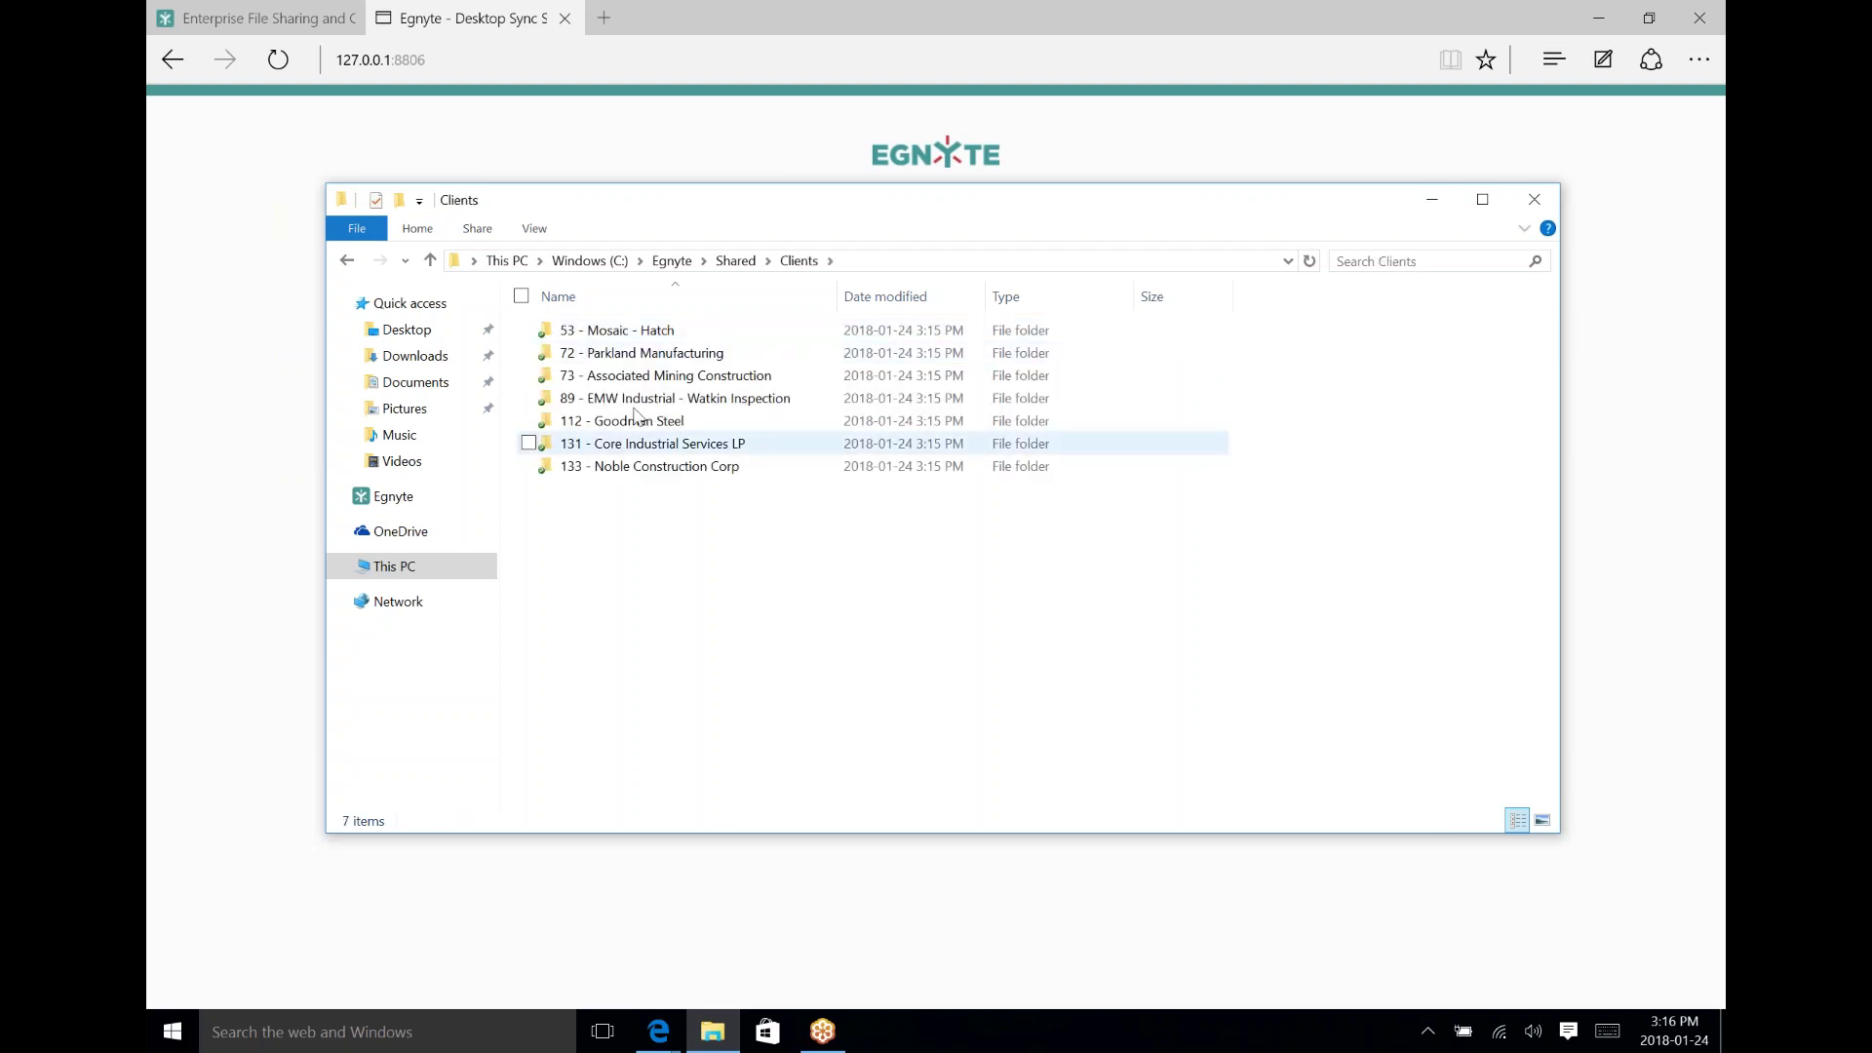
pyautogui.doubleClick(594, 352)
pyautogui.doubleClick(579, 334)
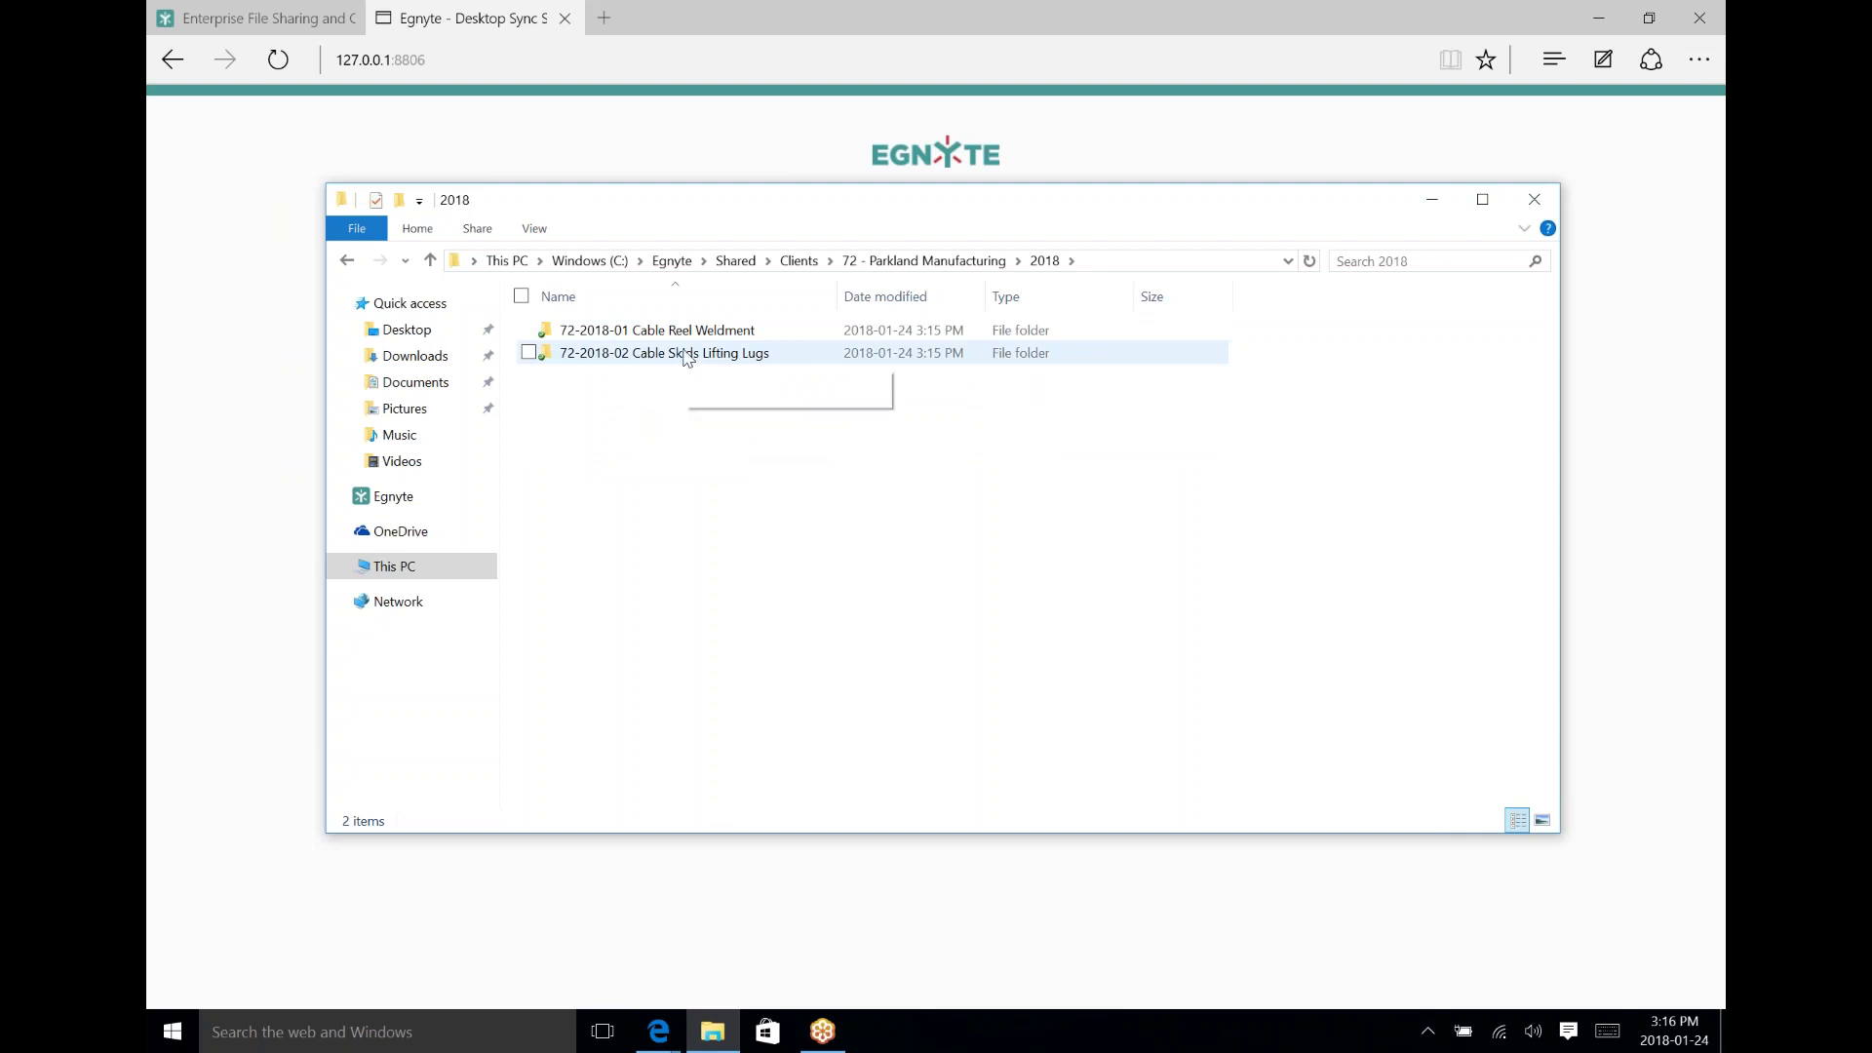
pyautogui.doubleClick(678, 357)
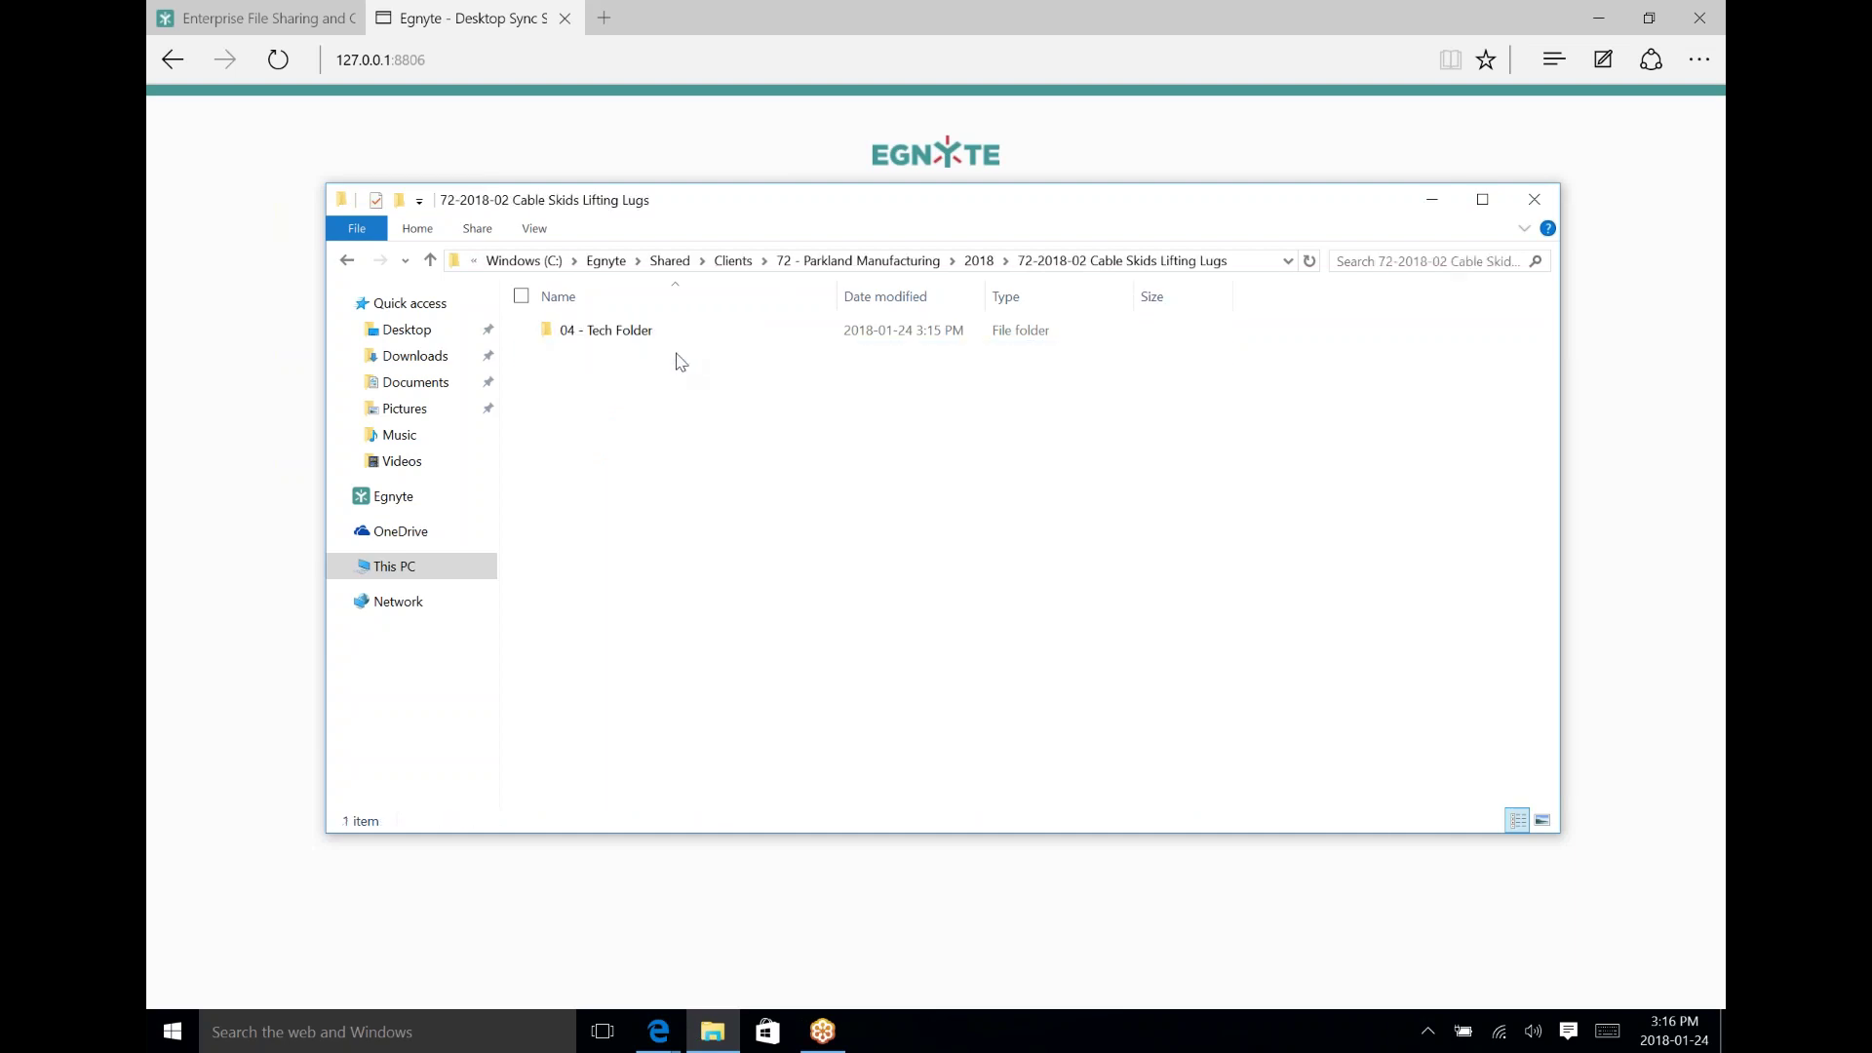
pyautogui.doubleClick(647, 333)
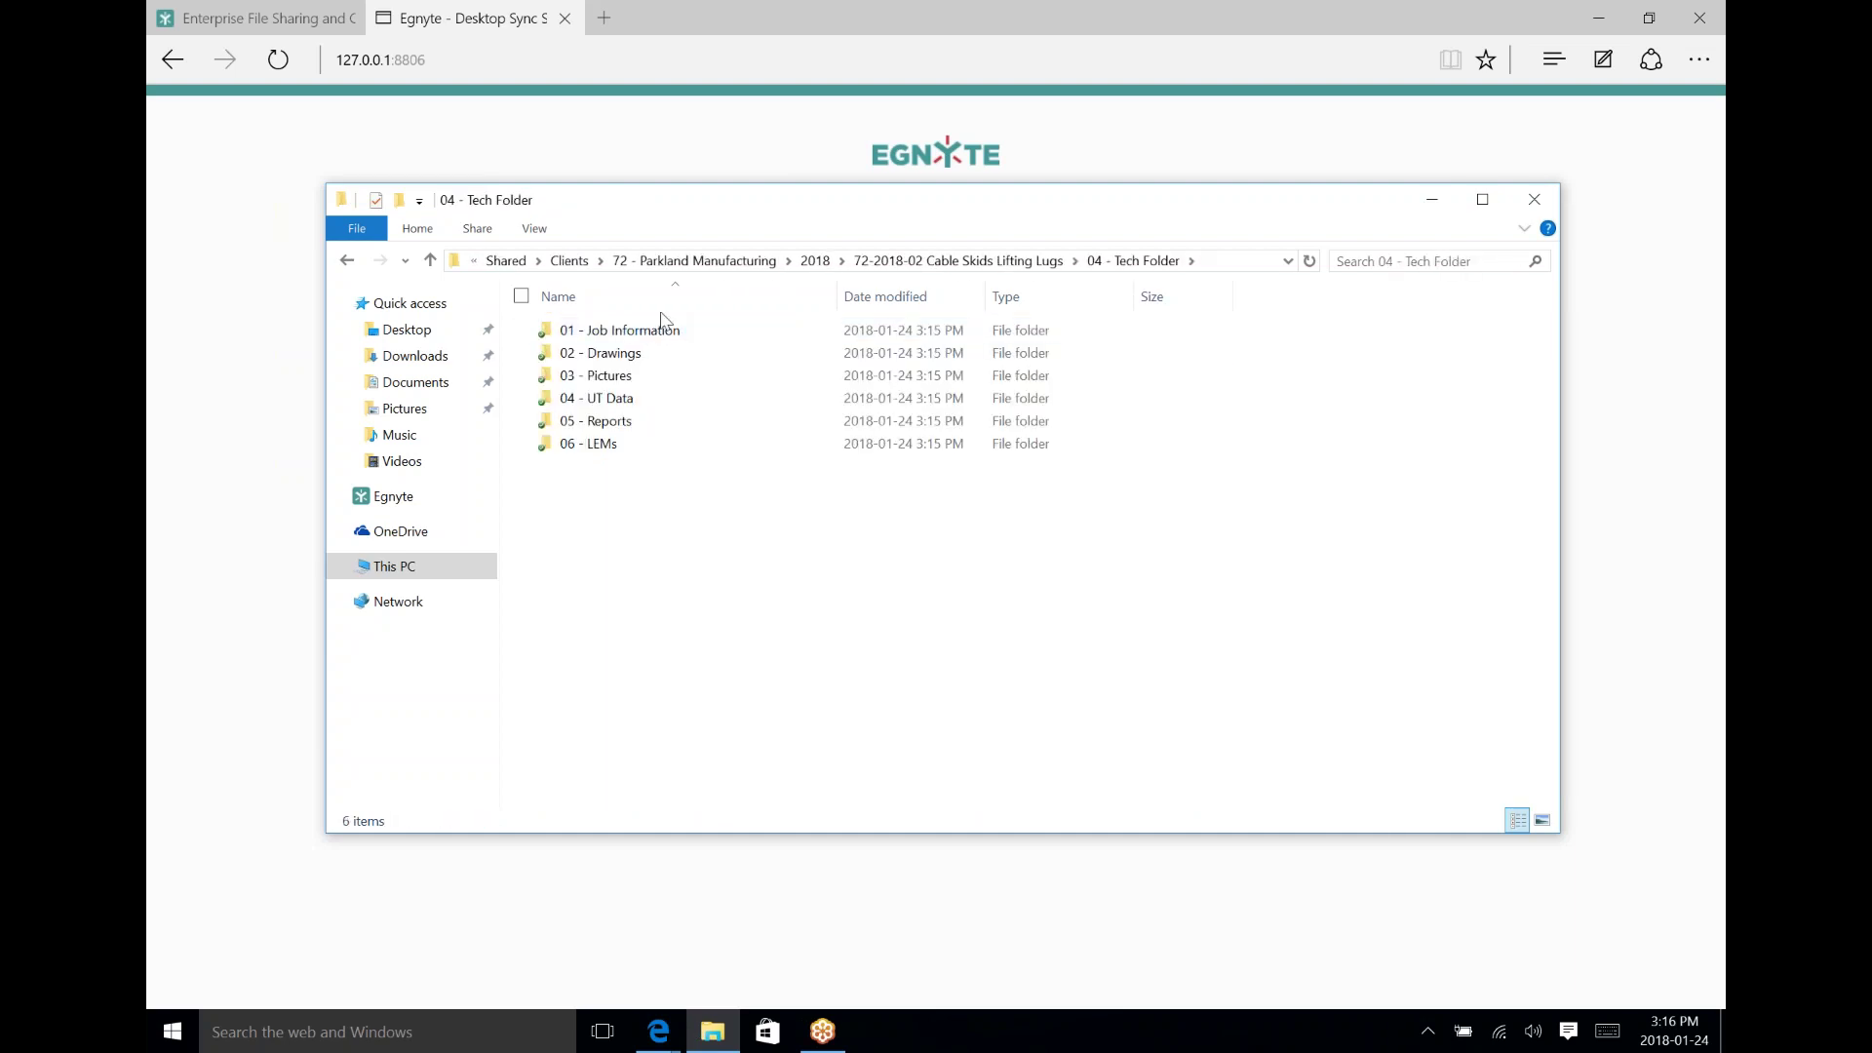
pyautogui.click(600, 398)
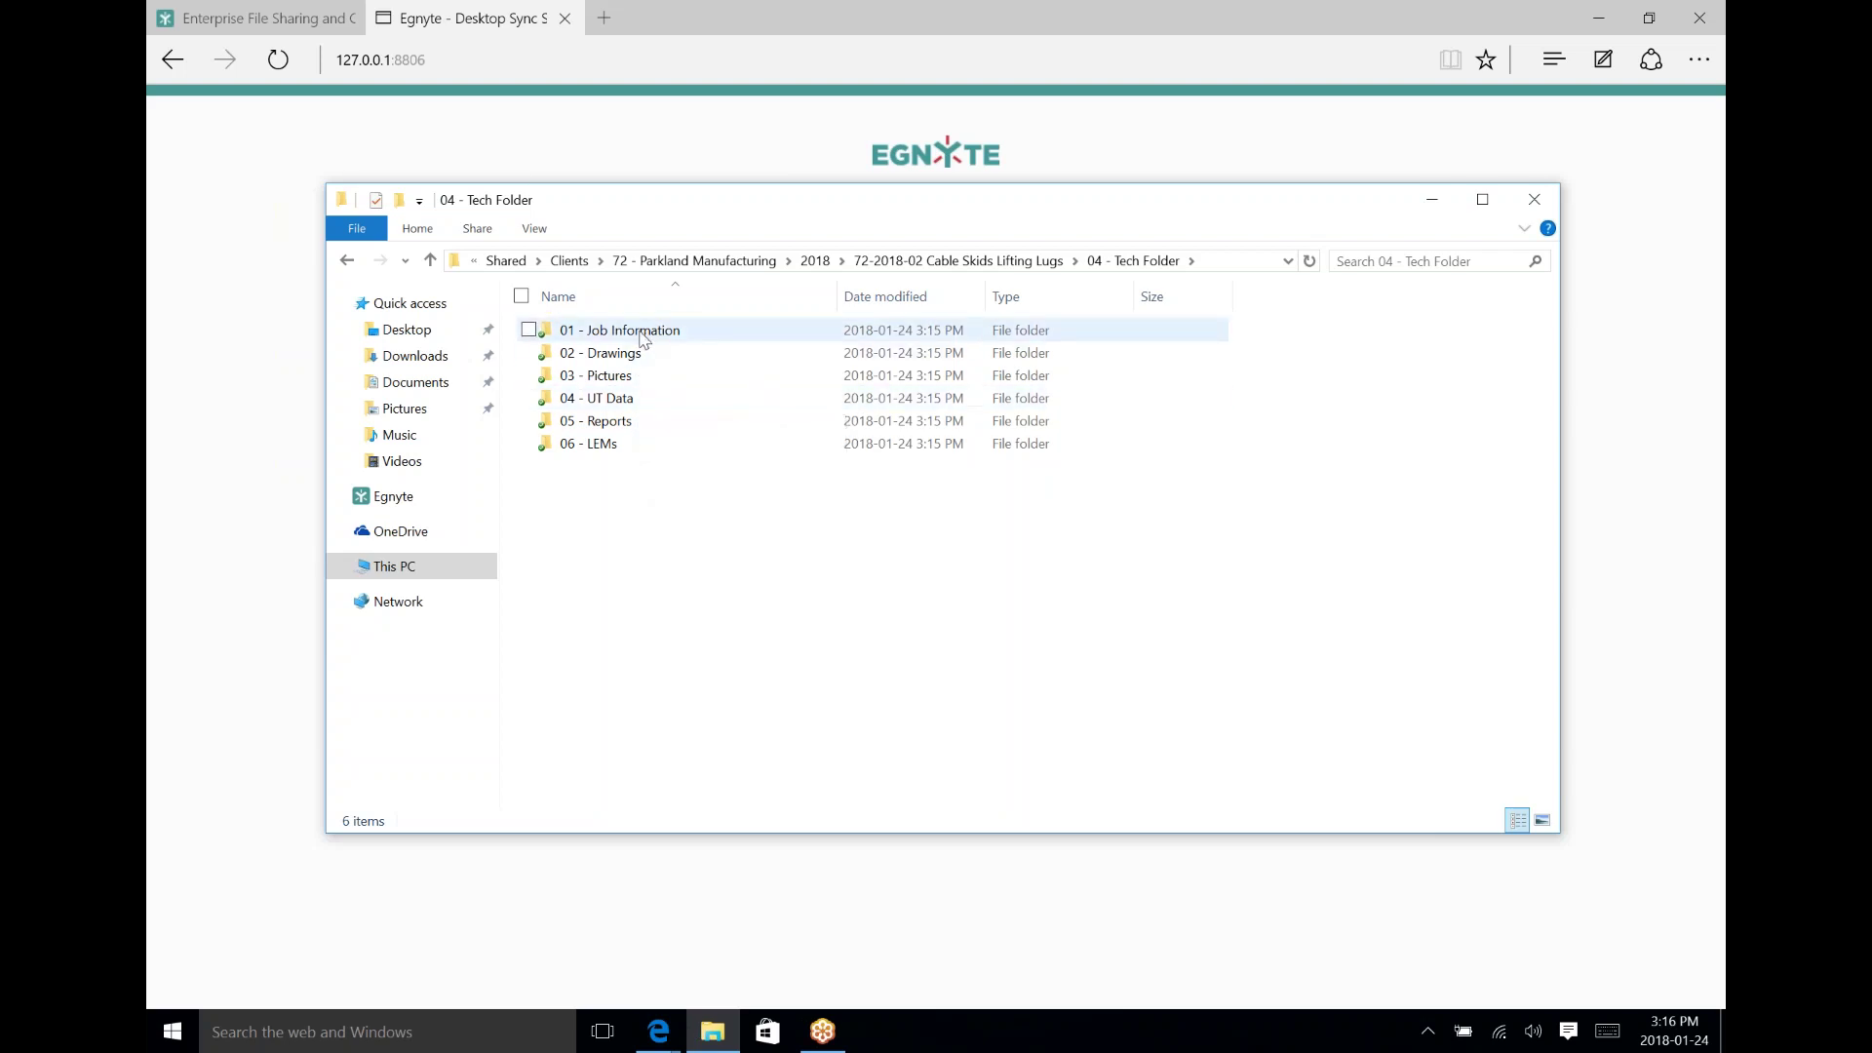